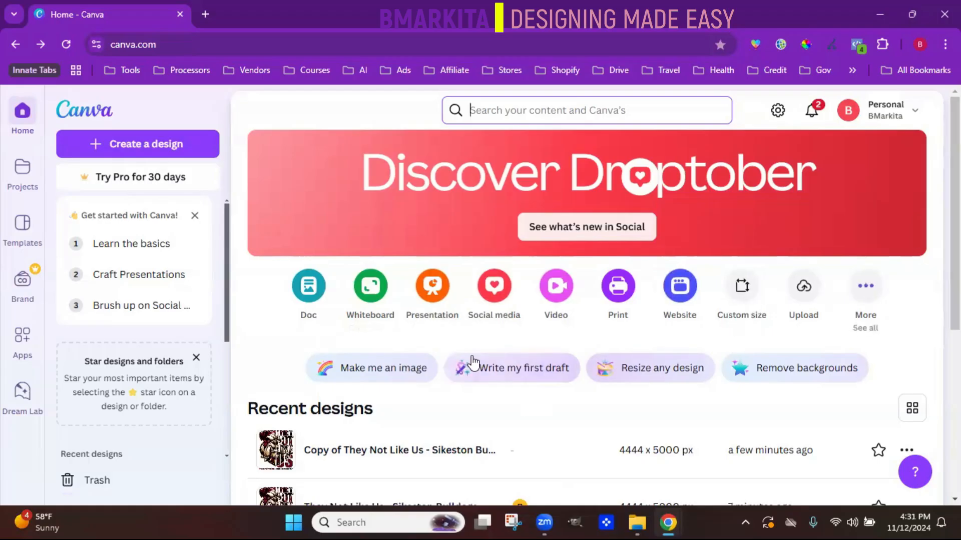
# - Open the recent design "Copy of They Not Like Us" for editing and select the bulldog image half beside the lettering
pyautogui.click(370, 453)
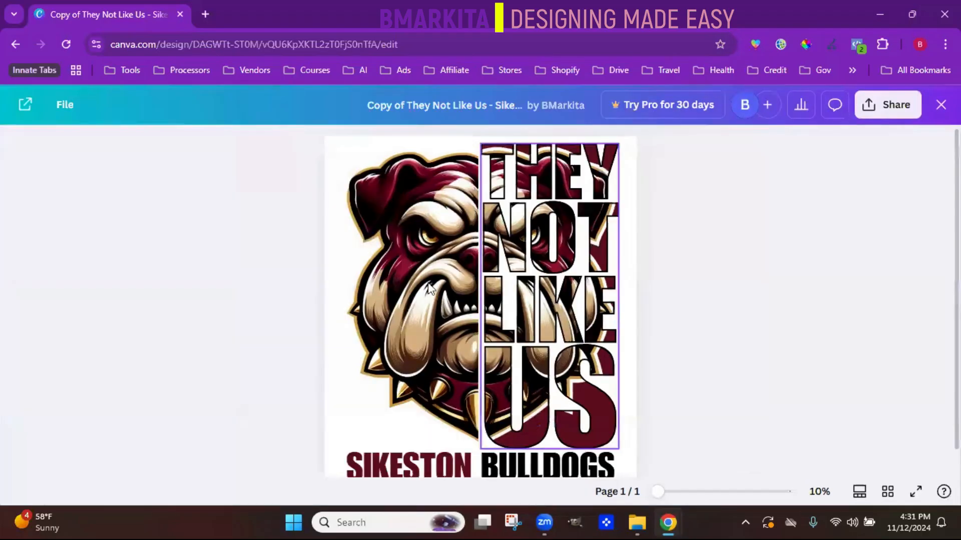
pyautogui.click(416, 278)
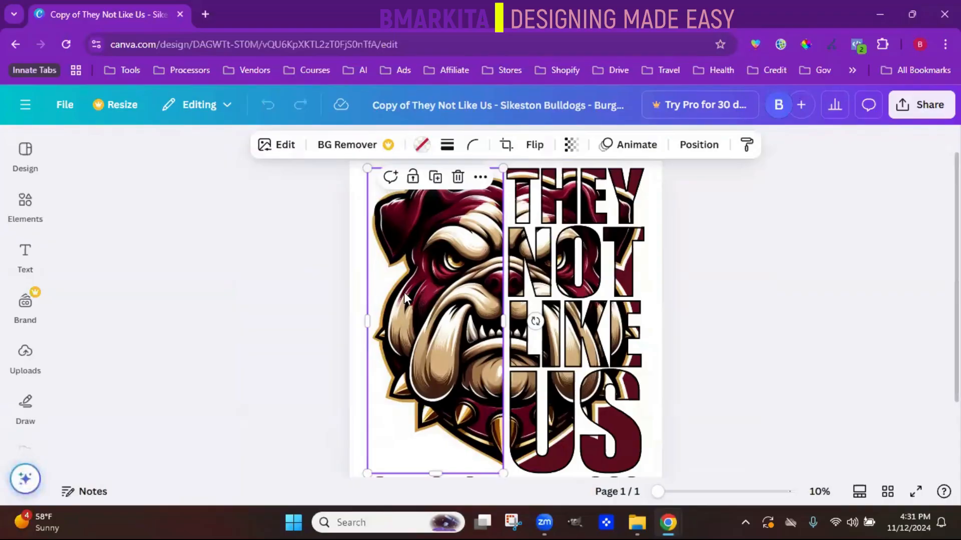
# - Try moving the bulldog half to the page edge and back against the lettering, and undo the moves
pyautogui.moveTo(417, 282)
pyautogui.mouseDown()
pyautogui.moveTo(385, 298)
pyautogui.moveTo(374, 281)
pyautogui.moveTo(399, 278)
pyautogui.mouseUp()
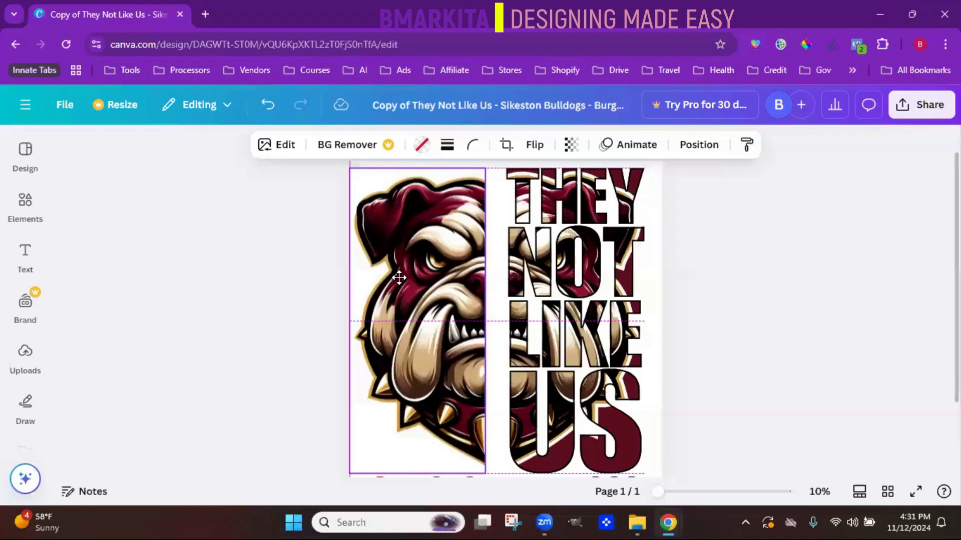
pyautogui.moveTo(399, 278); pyautogui.dragTo(416, 279)
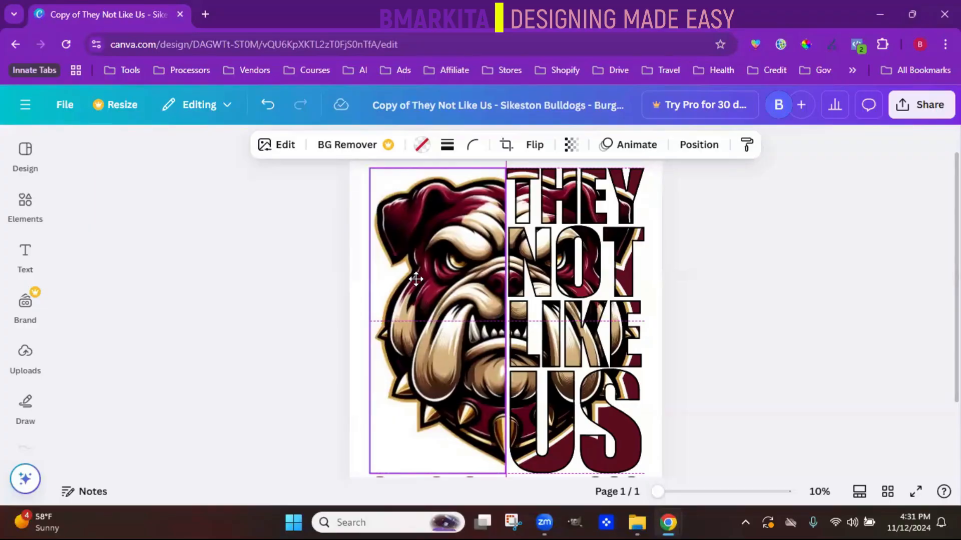
pyautogui.moveTo(416, 279); pyautogui.dragTo(417, 275)
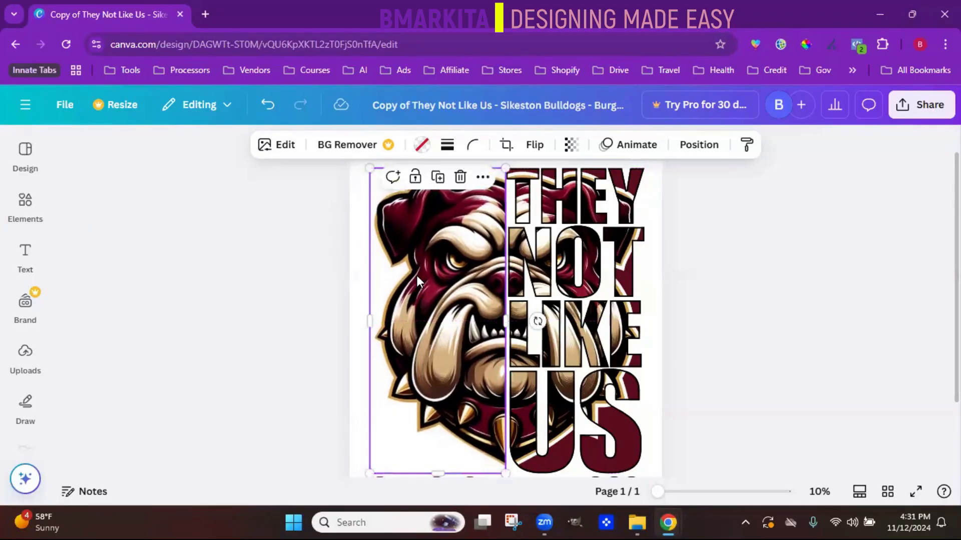
pyautogui.click(266, 108)
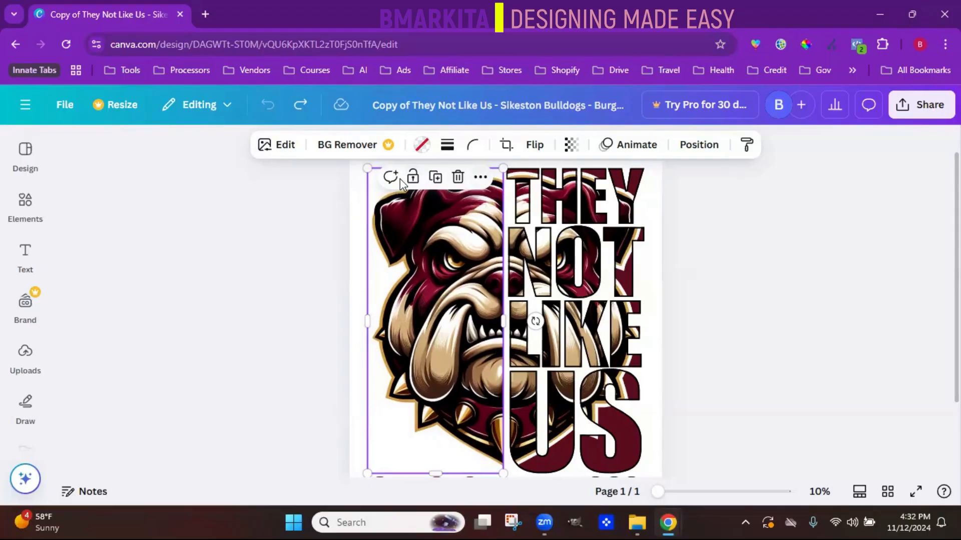
# - Try aligning the bulldog half to the page's center and middle, and undo the alignment
pyautogui.click(480, 178)
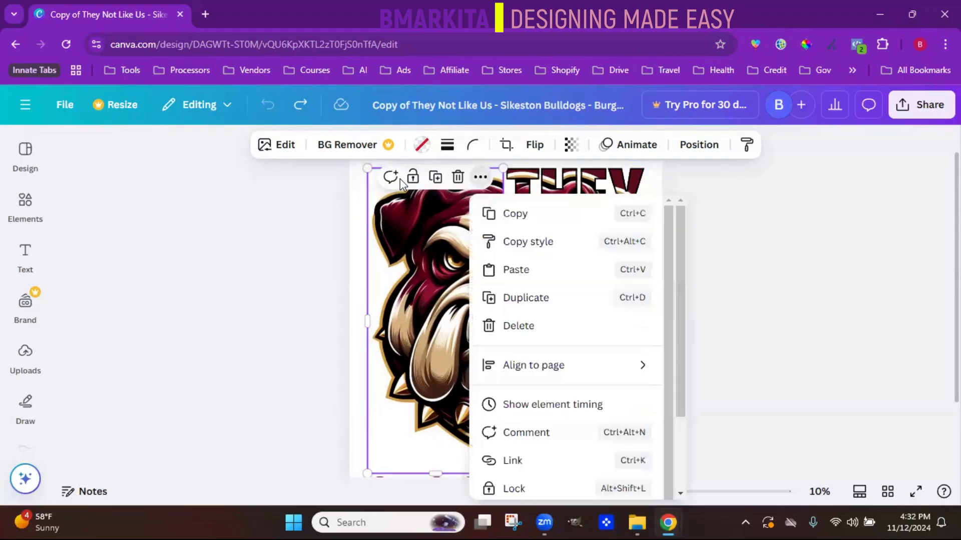
pyautogui.moveTo(502, 376)
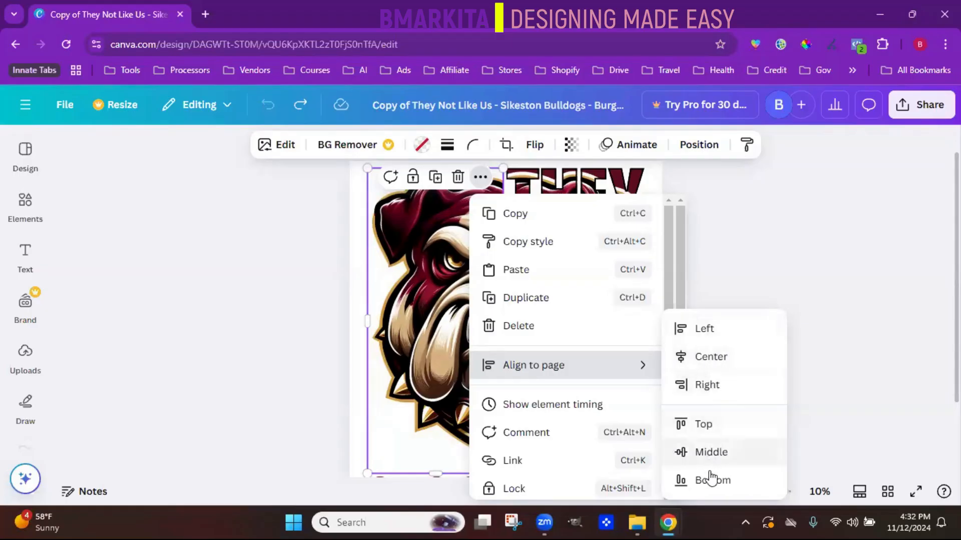
pyautogui.click(727, 367)
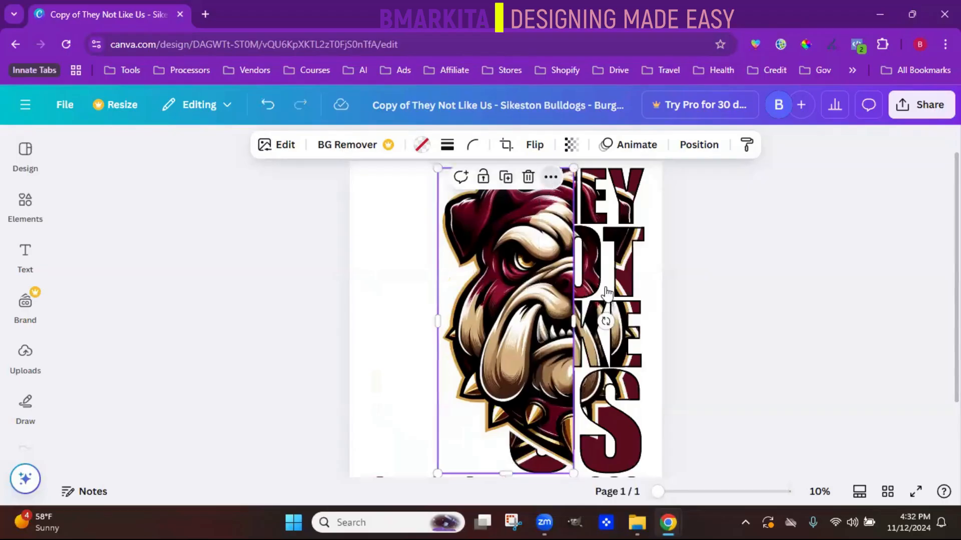
pyautogui.click(551, 178)
pyautogui.moveTo(620, 398)
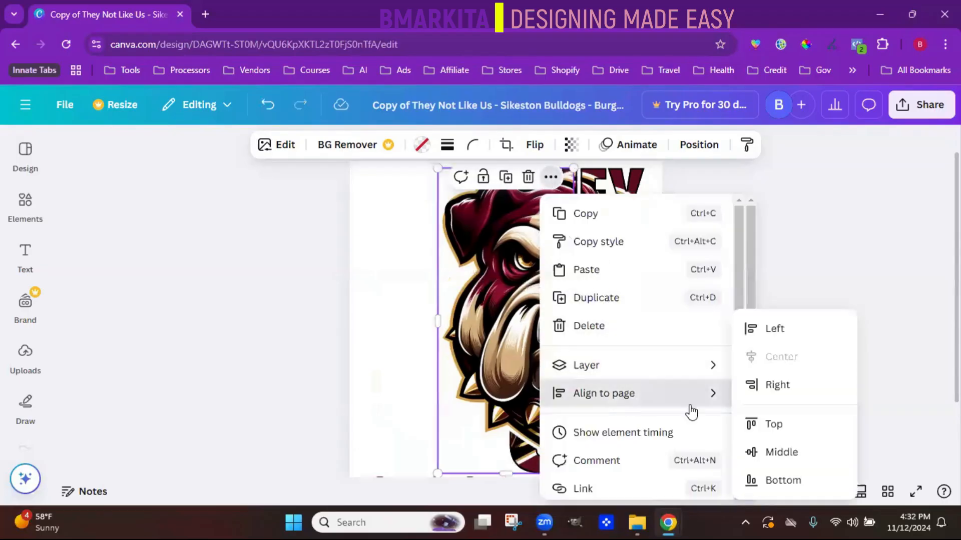
pyautogui.click(780, 453)
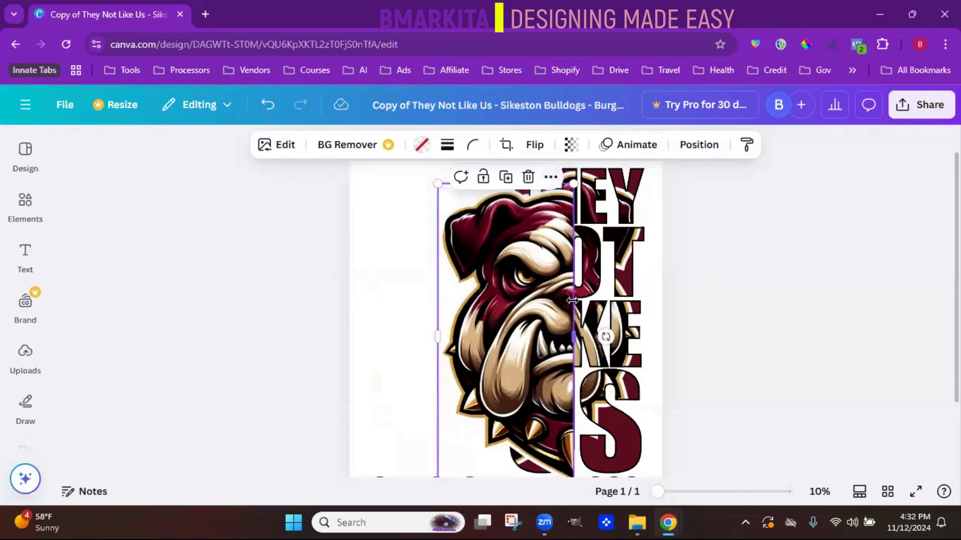
pyautogui.click(270, 105)
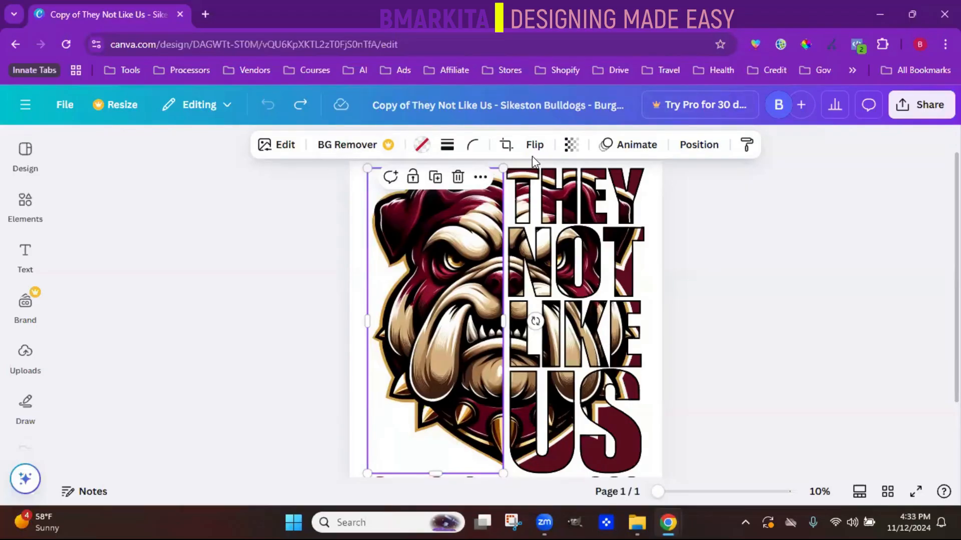
# - Open the Adjust settings of the bulldog half and examine the area options, white balance and light controls
pyautogui.click(269, 149)
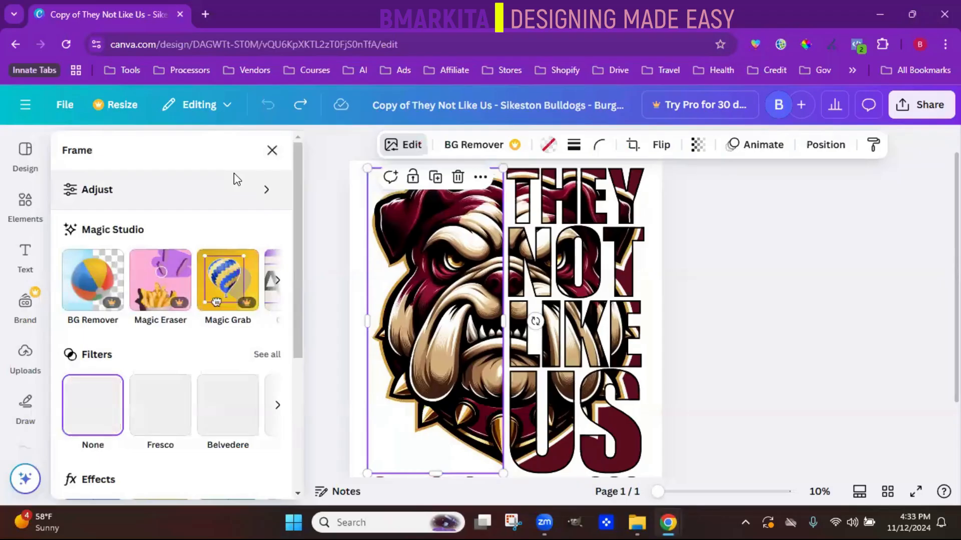
pyautogui.click(233, 174)
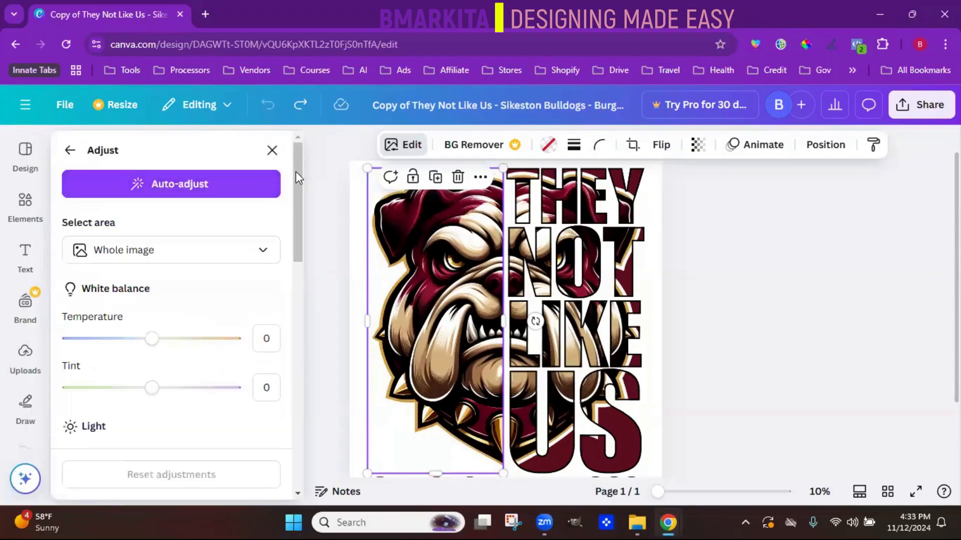
pyautogui.moveTo(296, 172); pyautogui.dragTo(292, 179)
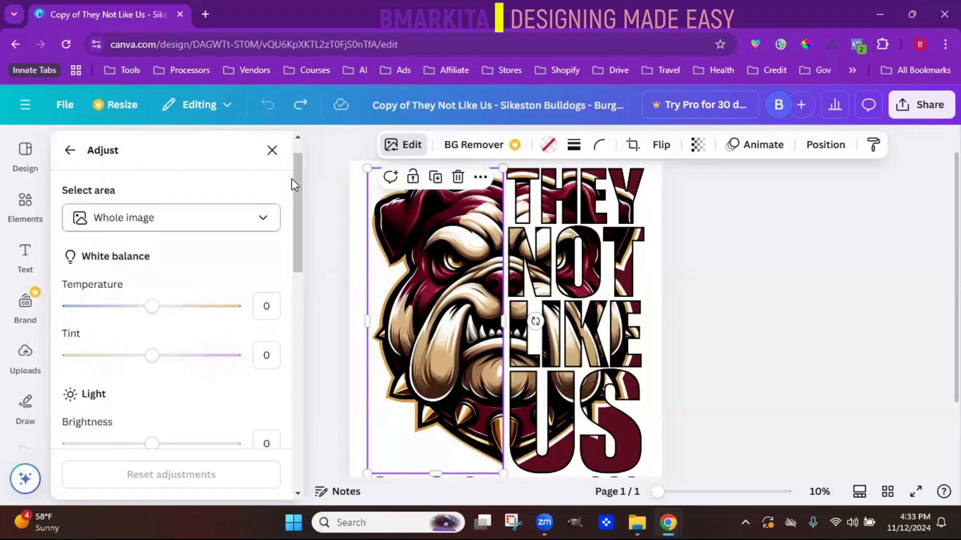
pyautogui.click(250, 218)
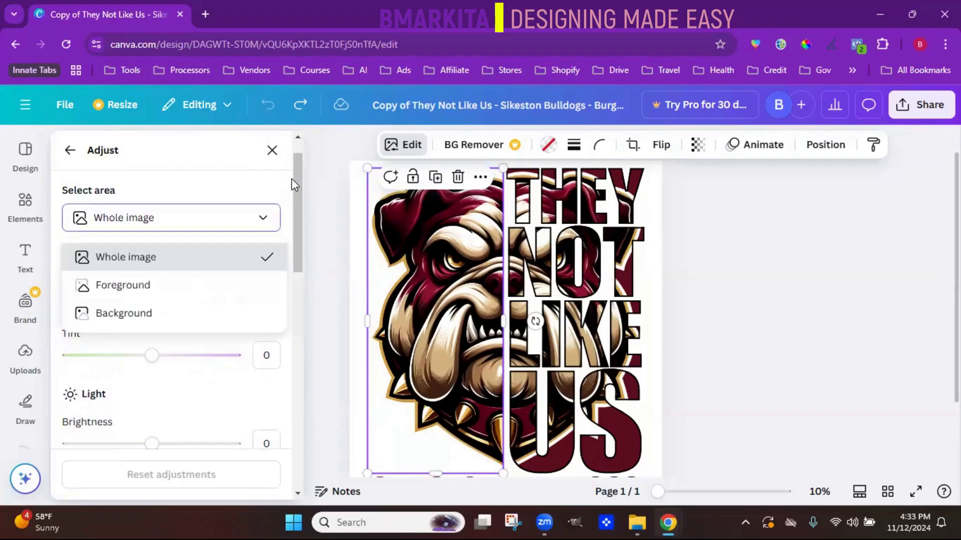
pyautogui.click(252, 177)
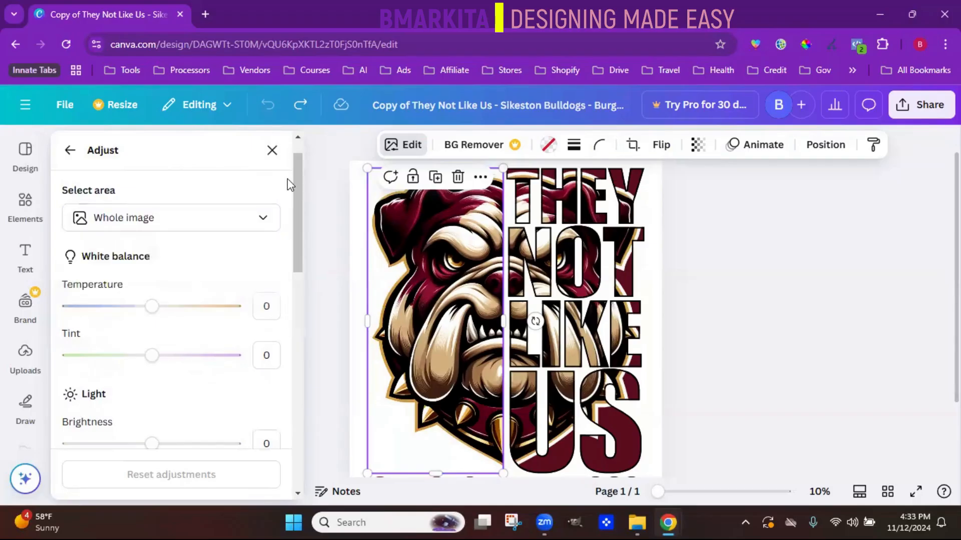
pyautogui.scroll(-2, 287, 179)
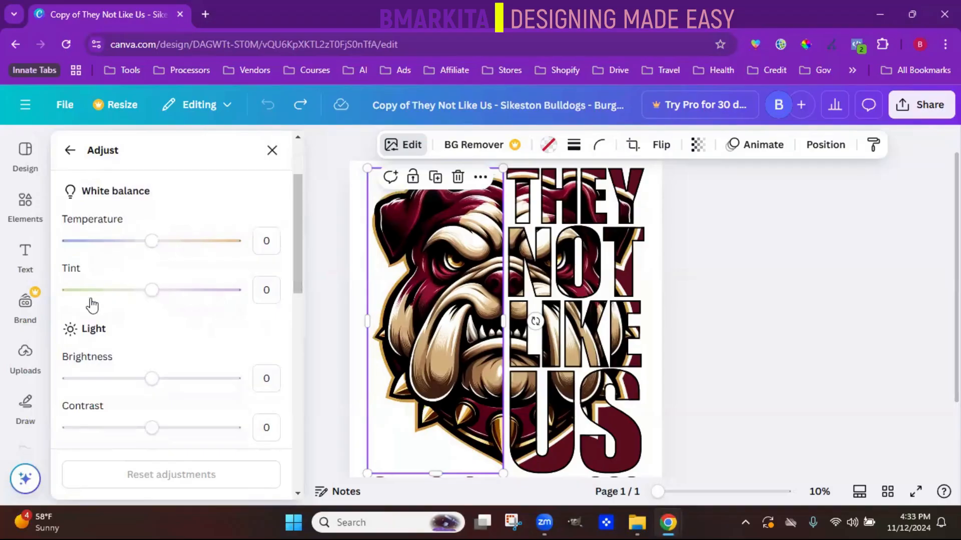
pyautogui.moveTo(298, 220); pyautogui.dragTo(299, 268)
pyautogui.scroll(-1, 299, 268)
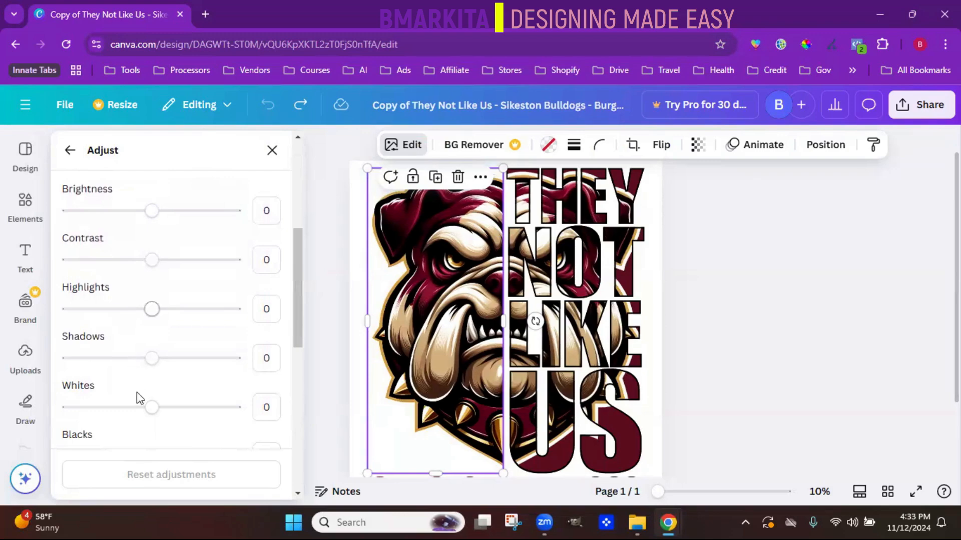
# - Set the bulldog half's brightness to 6, raise its contrast, highlights and whites, and lower its shadows
pyautogui.moveTo(151, 210)
pyautogui.mouseDown()
pyautogui.moveTo(195, 210)
pyautogui.moveTo(157, 210)
pyautogui.mouseUp()
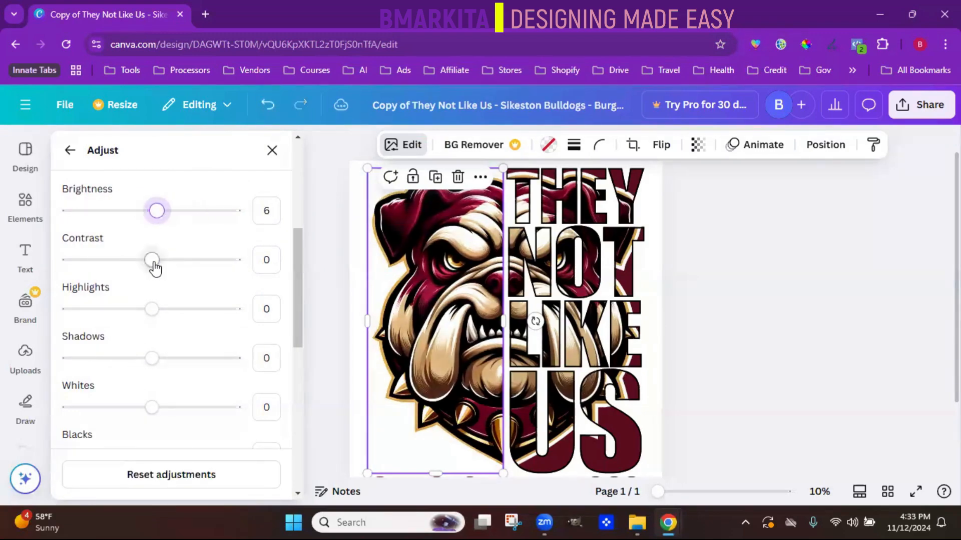
pyautogui.moveTo(152, 260); pyautogui.dragTo(196, 260)
pyautogui.moveTo(152, 309); pyautogui.dragTo(215, 308)
pyautogui.moveTo(151, 358); pyautogui.dragTo(111, 358)
pyautogui.moveTo(151, 407); pyautogui.dragTo(197, 408)
# - Set the bulldog half's blacks to 38, vibrance to -38 and saturation to 55
pyautogui.scroll(-2, 296, 343)
pyautogui.moveTo(152, 350); pyautogui.dragTo(230, 350)
pyautogui.scroll(-2, 298, 320)
pyautogui.moveTo(152, 298); pyautogui.dragTo(120, 298)
pyautogui.moveTo(152, 348); pyautogui.dragTo(197, 349)
pyautogui.moveTo(231, 210); pyautogui.dragTo(183, 211)
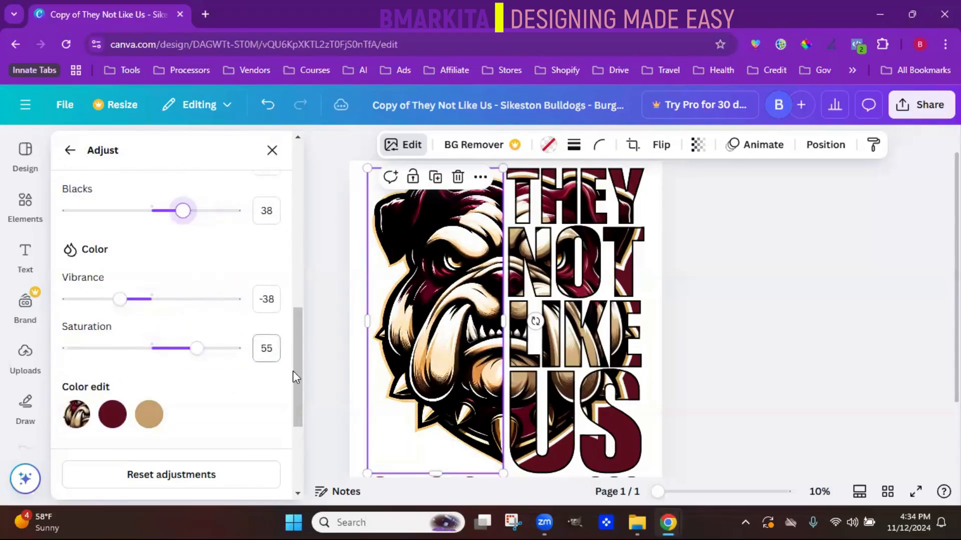
# - Edit the image's maroon color #5e0e20 by shifting its hue toward blue, reducing its saturation and setting its brightness to -35
pyautogui.moveTo(299, 374); pyautogui.dragTo(293, 417)
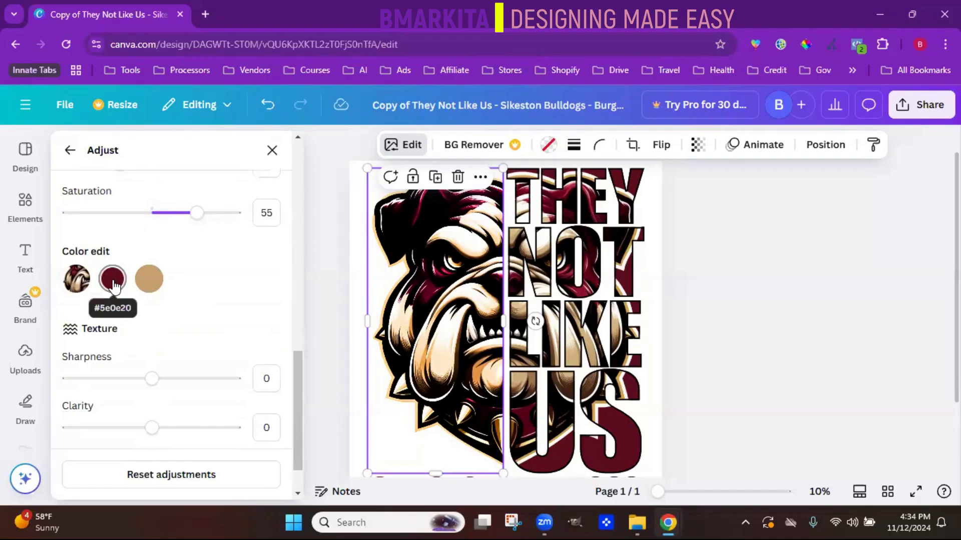
pyautogui.click(113, 283)
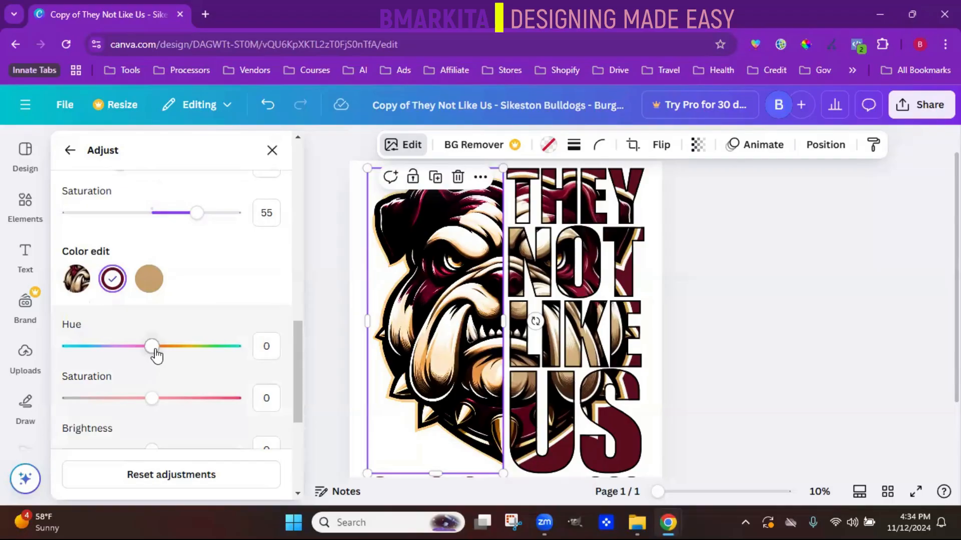
pyautogui.moveTo(301, 380); pyautogui.dragTo(302, 401)
pyautogui.moveTo(159, 280); pyautogui.dragTo(94, 279)
pyautogui.moveTo(152, 329); pyautogui.dragTo(105, 330)
pyautogui.moveTo(136, 383)
pyautogui.mouseDown()
pyautogui.moveTo(170, 382)
pyautogui.moveTo(122, 382)
pyautogui.mouseUp()
# - Set the texture's sharpness to 40, clarity to 51 and vignette to 63, and reset all adjustments
pyautogui.scroll(-3, 298, 446)
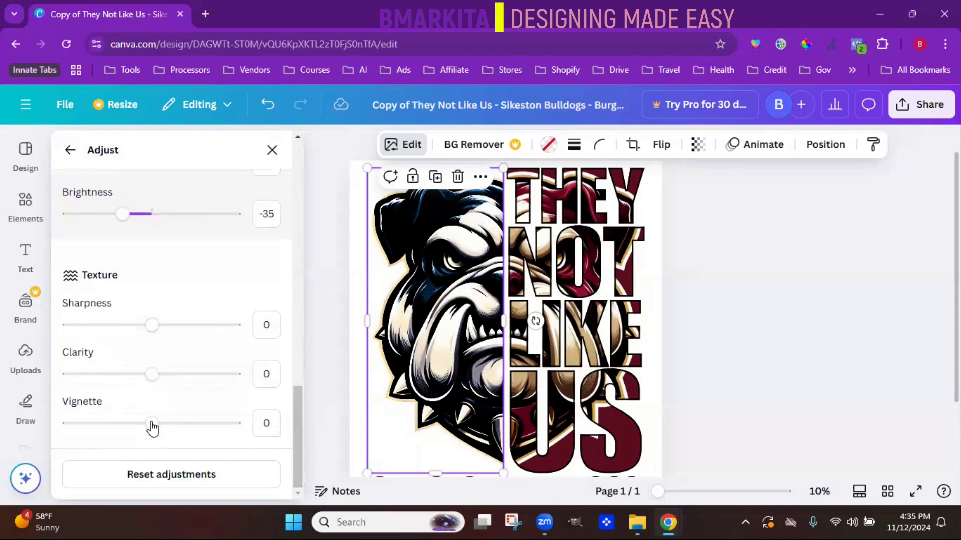
pyautogui.moveTo(151, 327); pyautogui.dragTo(187, 326)
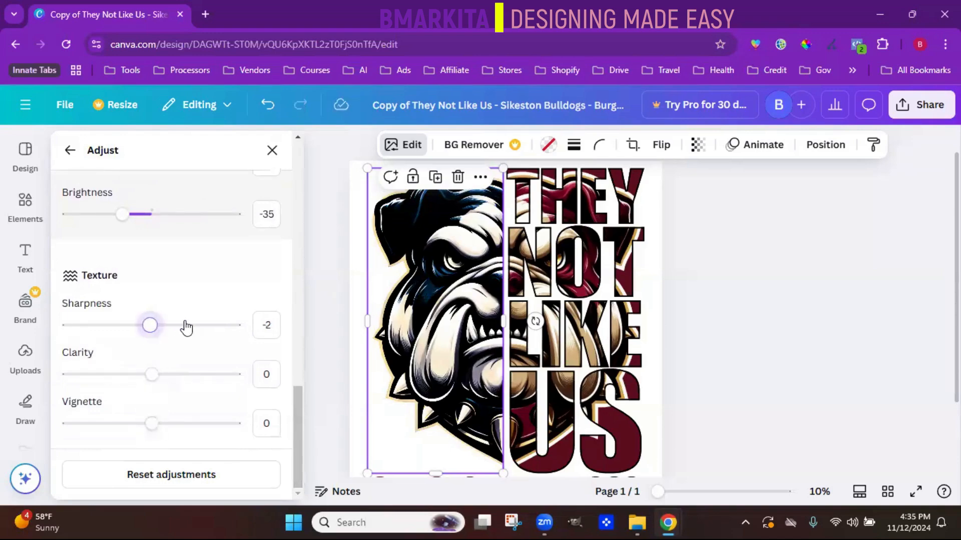
pyautogui.moveTo(152, 379); pyautogui.dragTo(193, 376)
pyautogui.moveTo(153, 425); pyautogui.dragTo(204, 423)
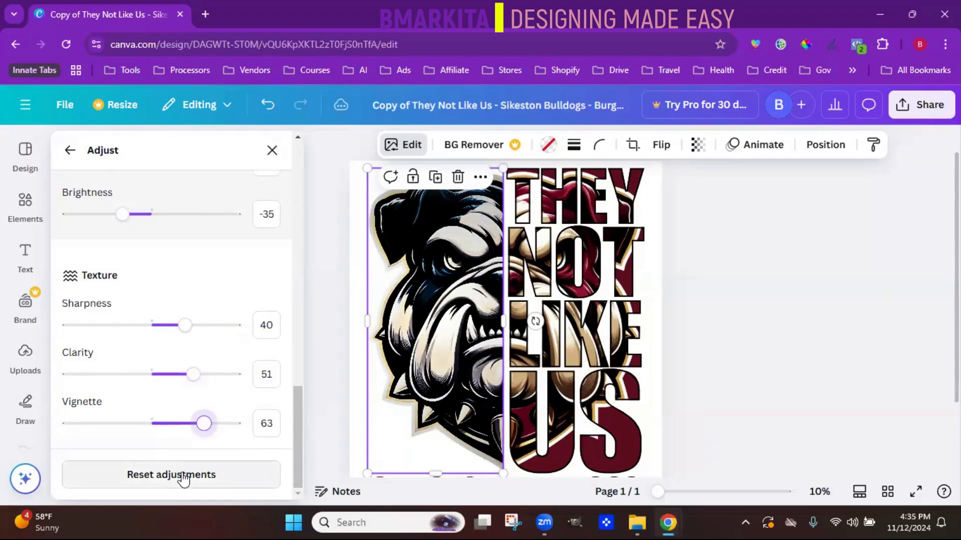
pyautogui.click(183, 476)
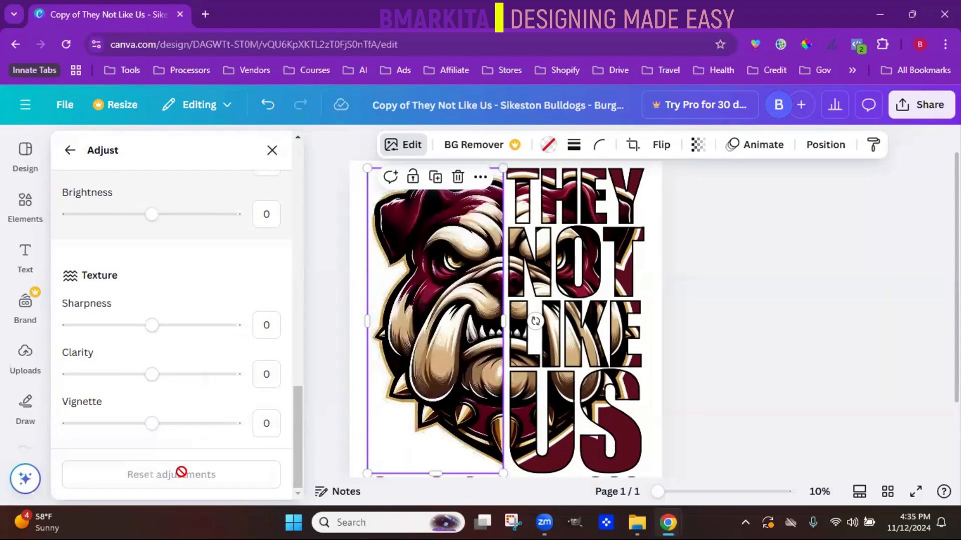
# - Return to the main image editing options and examine the available Magic Studio tools, filters, effects and apps
pyautogui.click(69, 153)
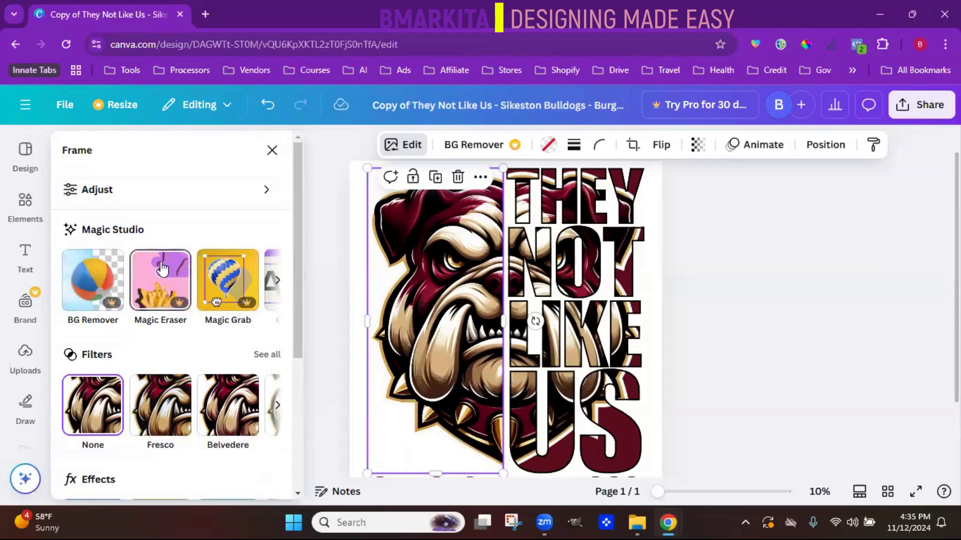
pyautogui.click(276, 283)
pyautogui.click(277, 282)
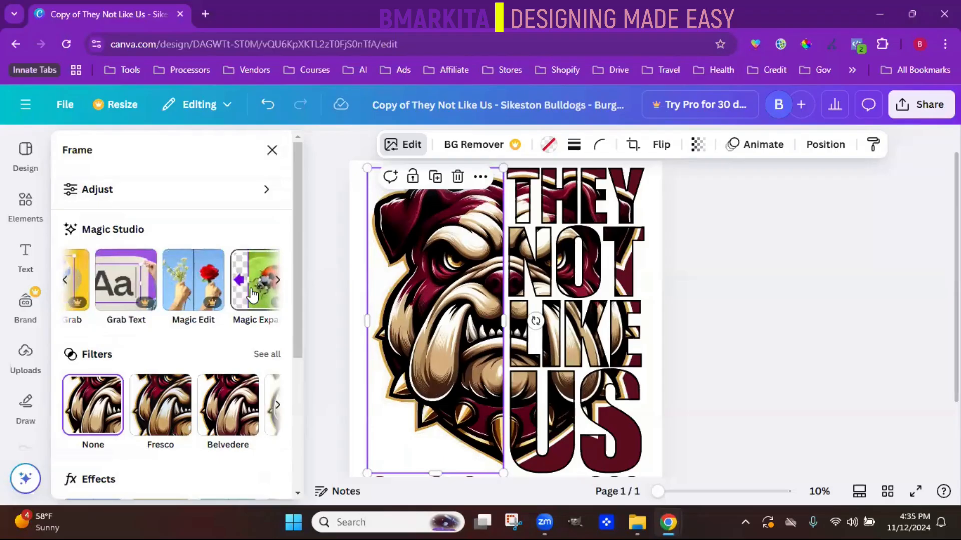
pyautogui.click(65, 280)
pyautogui.click(92, 255)
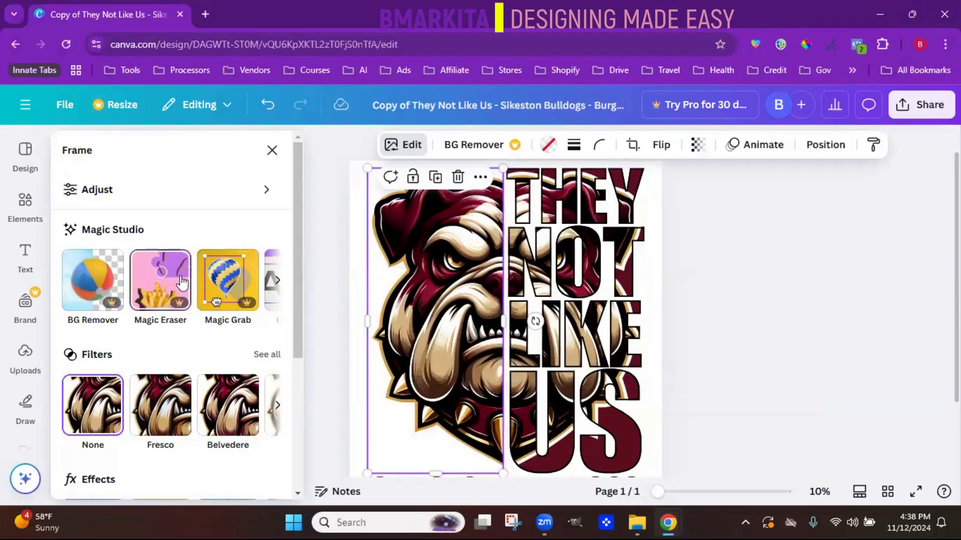
pyautogui.moveTo(299, 316); pyautogui.dragTo(289, 379)
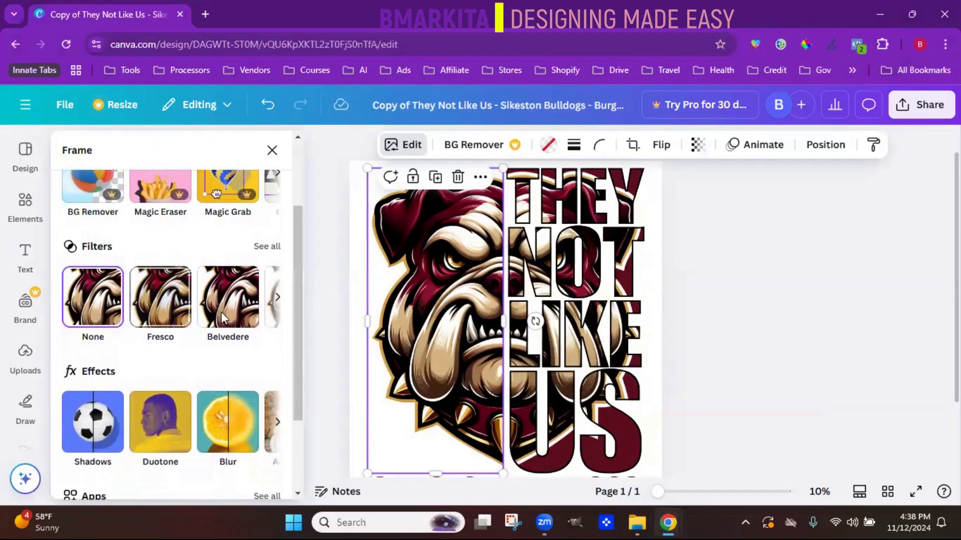
pyautogui.click(278, 301)
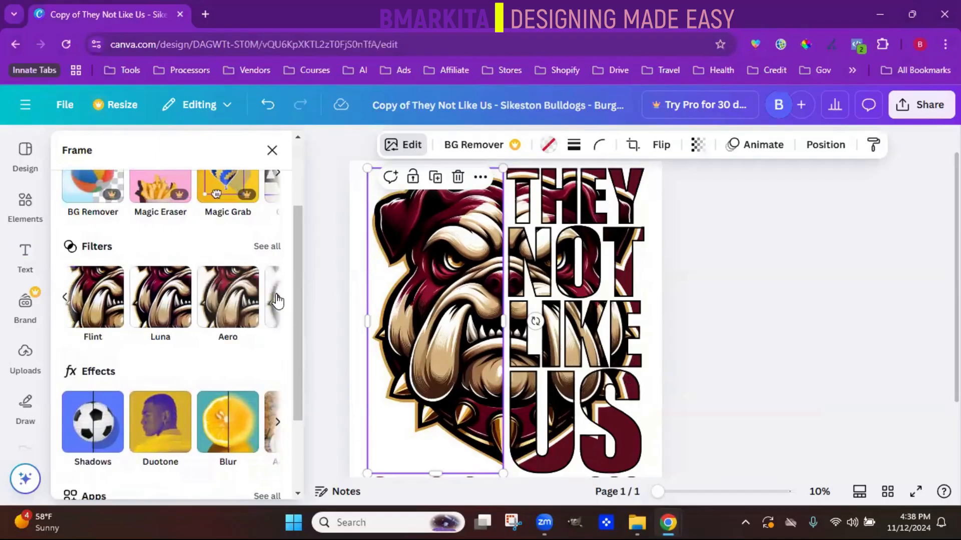
pyautogui.moveTo(296, 316); pyautogui.dragTo(289, 358)
pyautogui.scroll(-1, 289, 358)
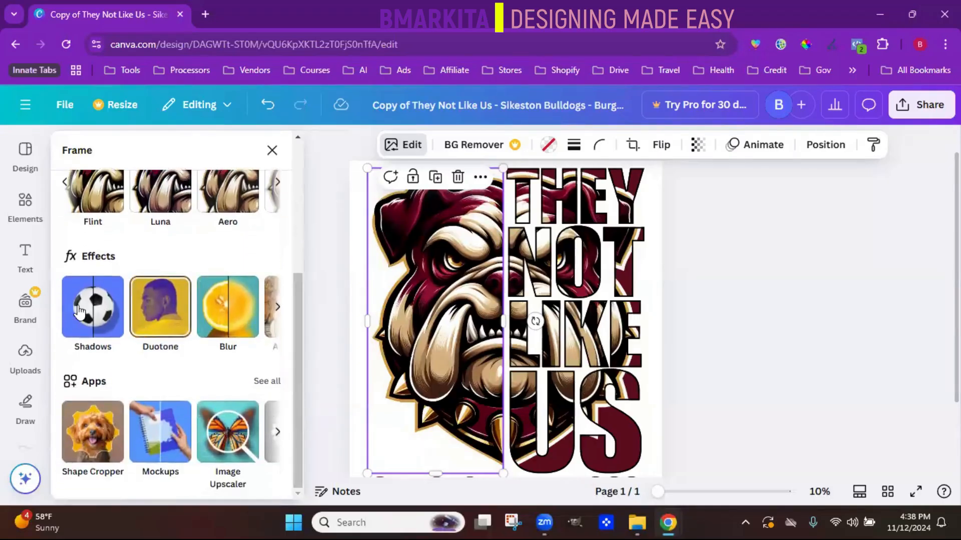
pyautogui.click(278, 308)
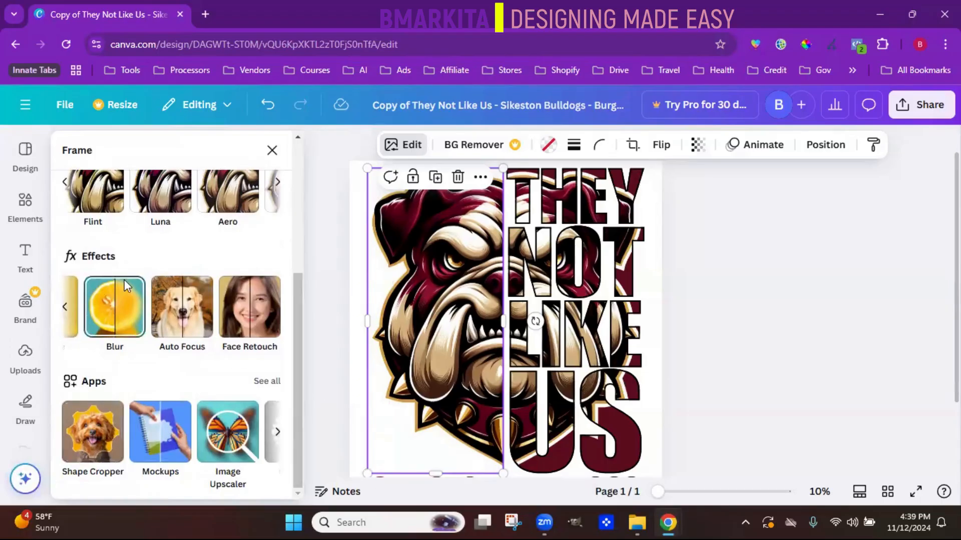
pyautogui.scroll(3, 124, 280)
pyautogui.scroll(1, 124, 280)
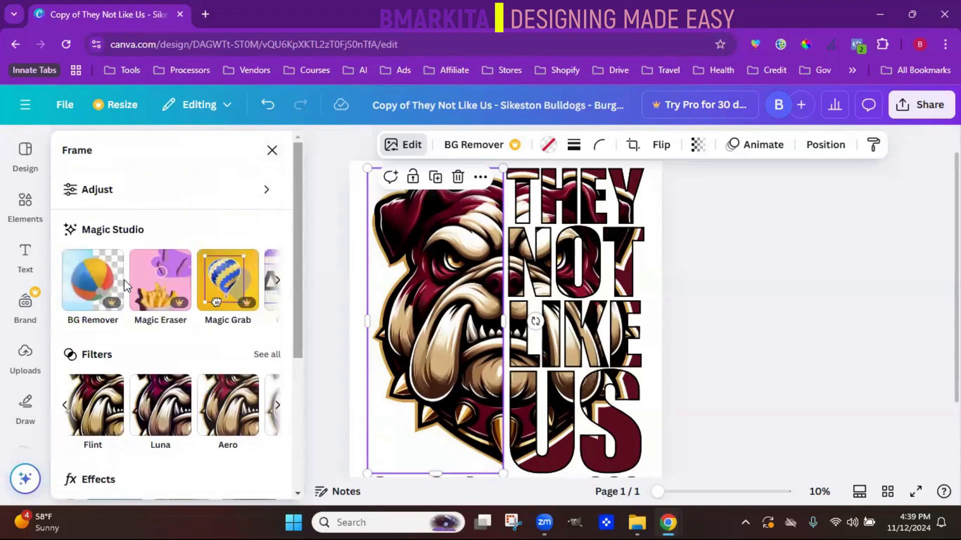
# - Fill the bulldog half's frame with the maroon document color and undo the fill
pyautogui.click(272, 150)
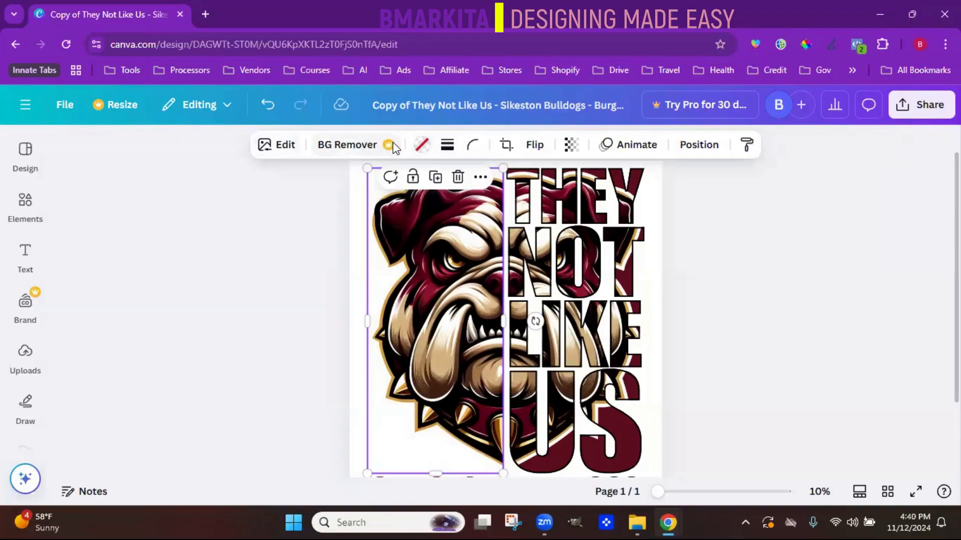
pyautogui.click(420, 146)
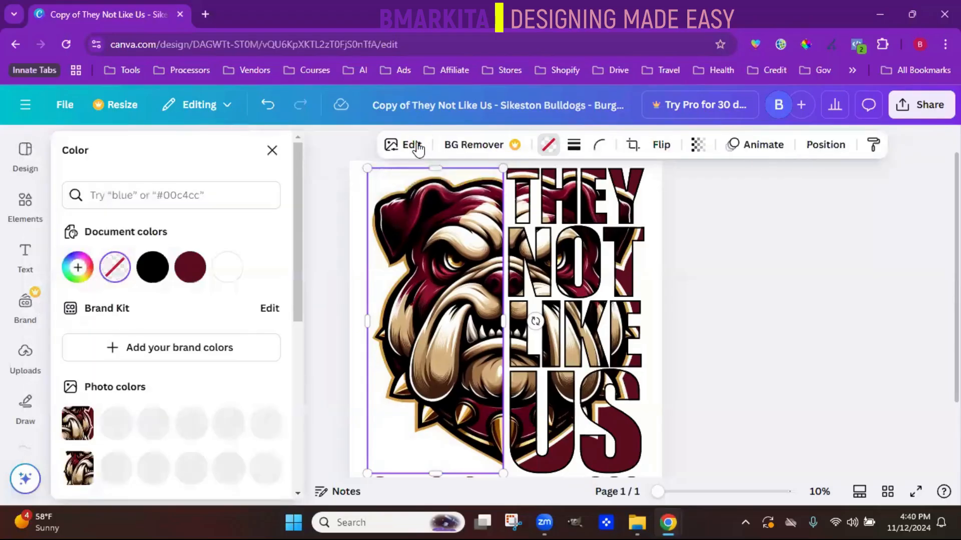
pyautogui.click(191, 268)
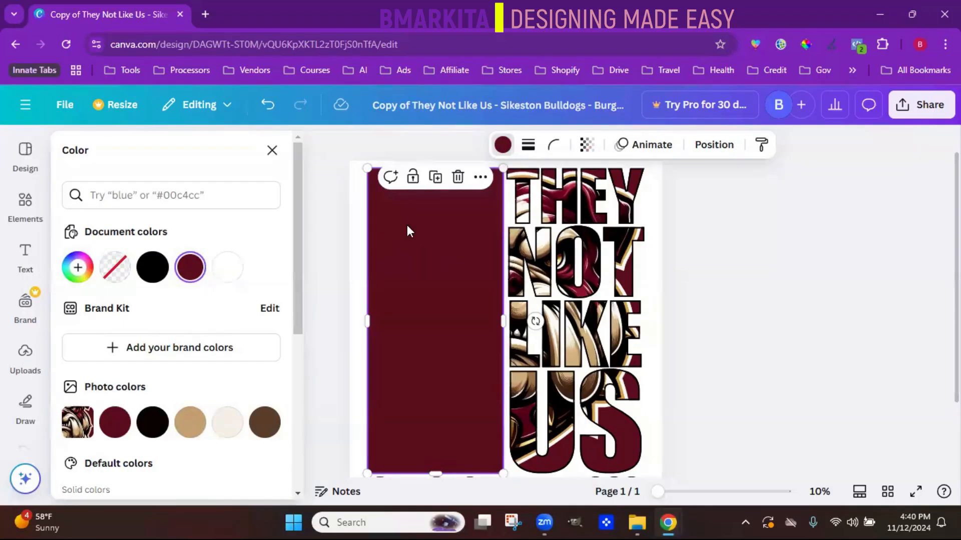
pyautogui.click(270, 110)
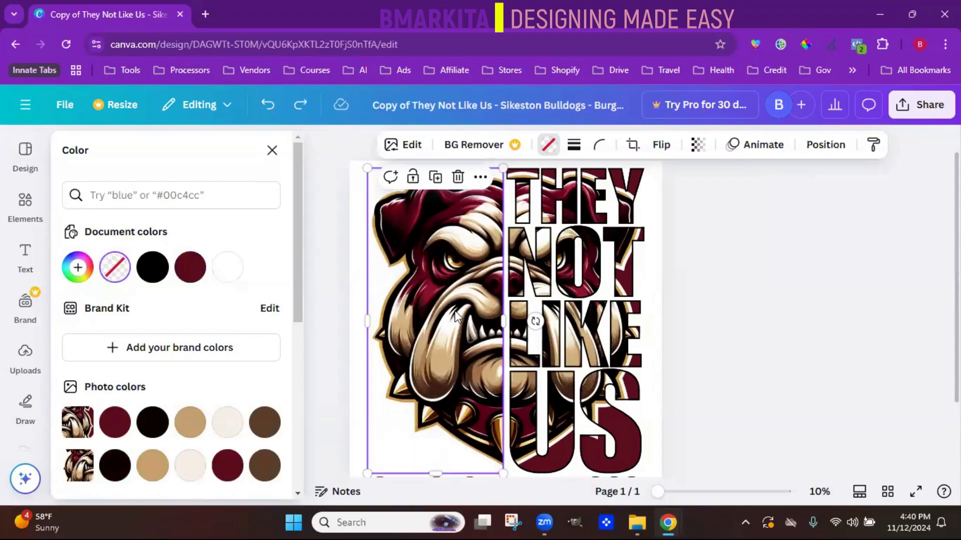
# - Delete the bulldog images from the half frame and the lettering frame, and undo the deletions
pyautogui.press('Delete')
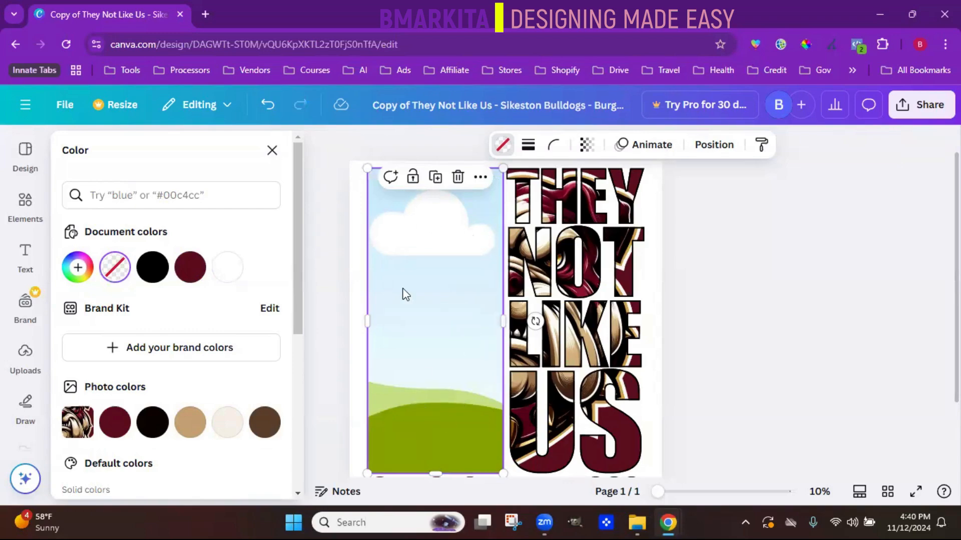
pyautogui.click(548, 362)
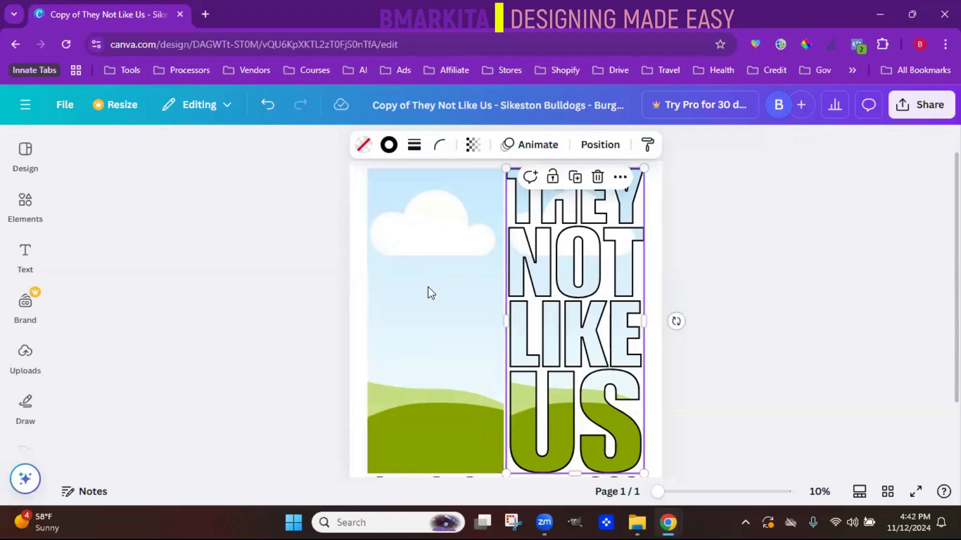
pyautogui.click(266, 114)
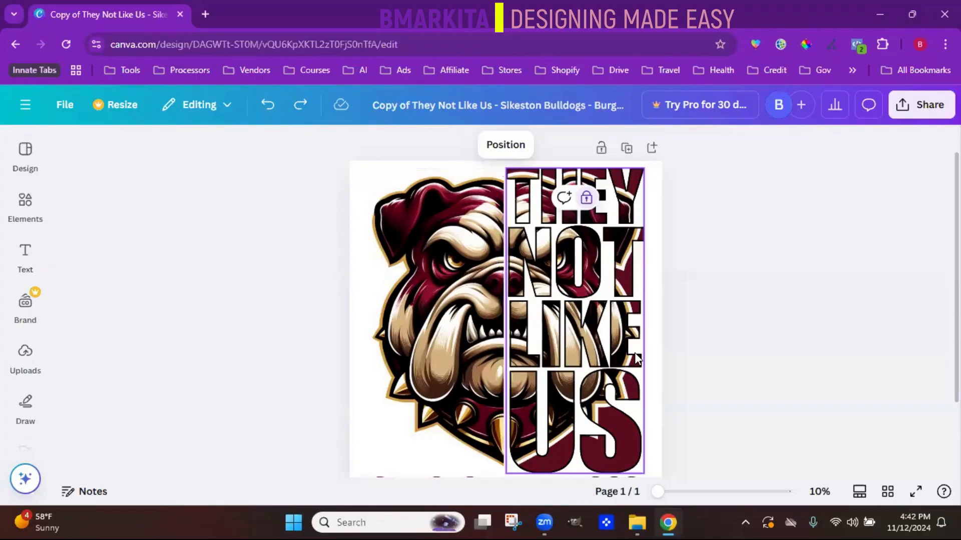
# - Give the bulldog half a solid border with a weight of 45 in the maroon document color
pyautogui.click(443, 323)
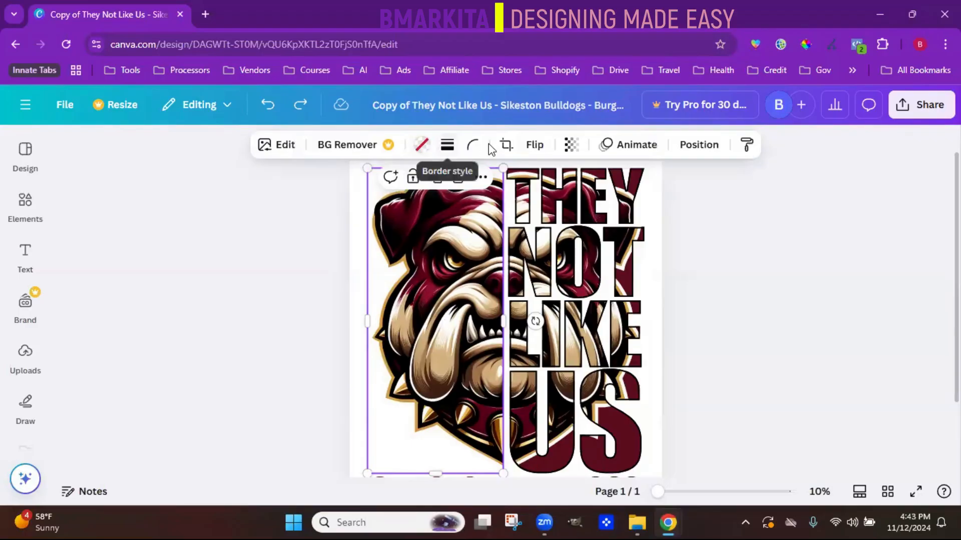
pyautogui.click(444, 149)
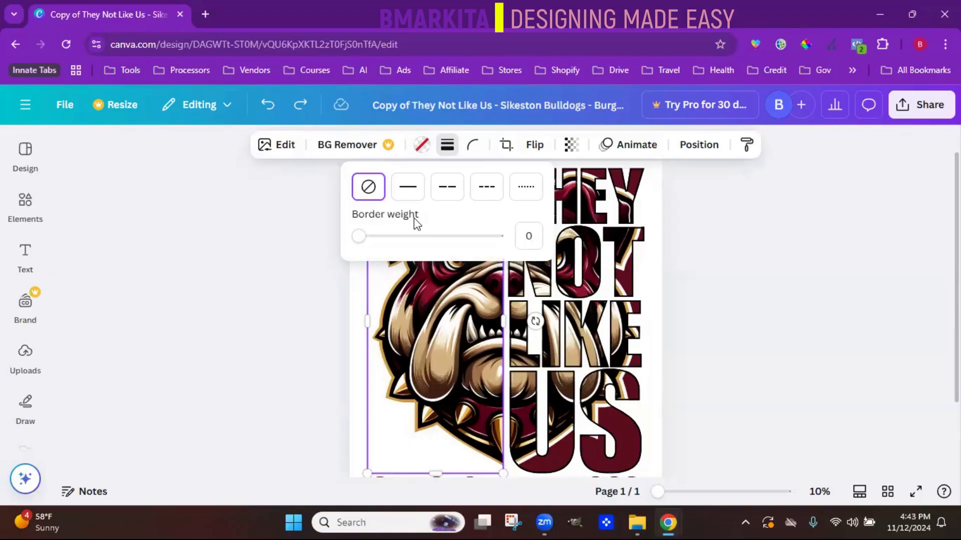
pyautogui.moveTo(365, 236); pyautogui.dragTo(422, 240)
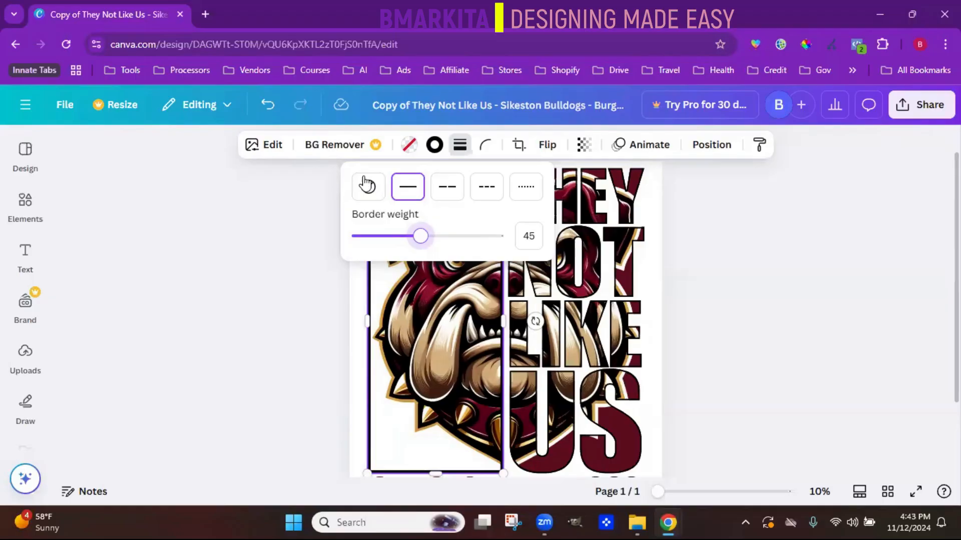
pyautogui.click(440, 217)
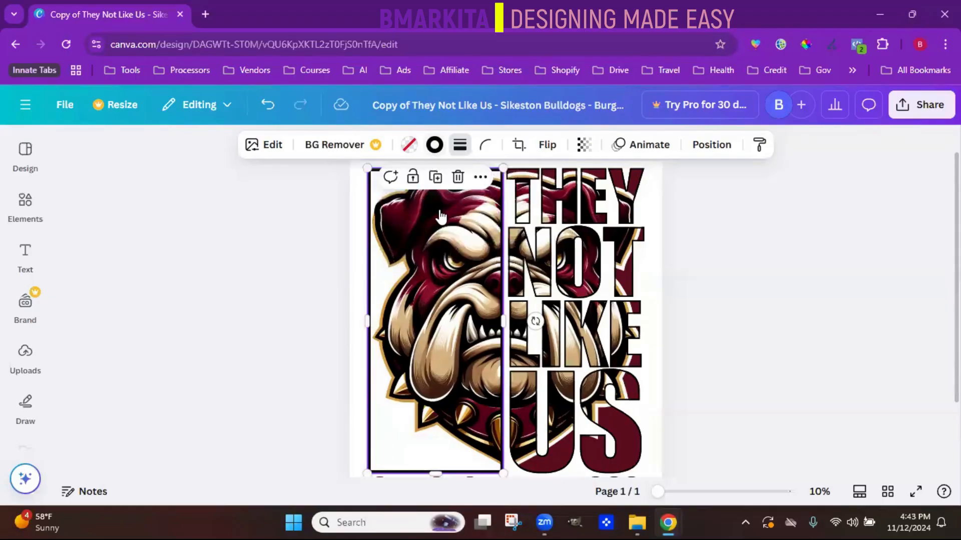
pyautogui.click(434, 145)
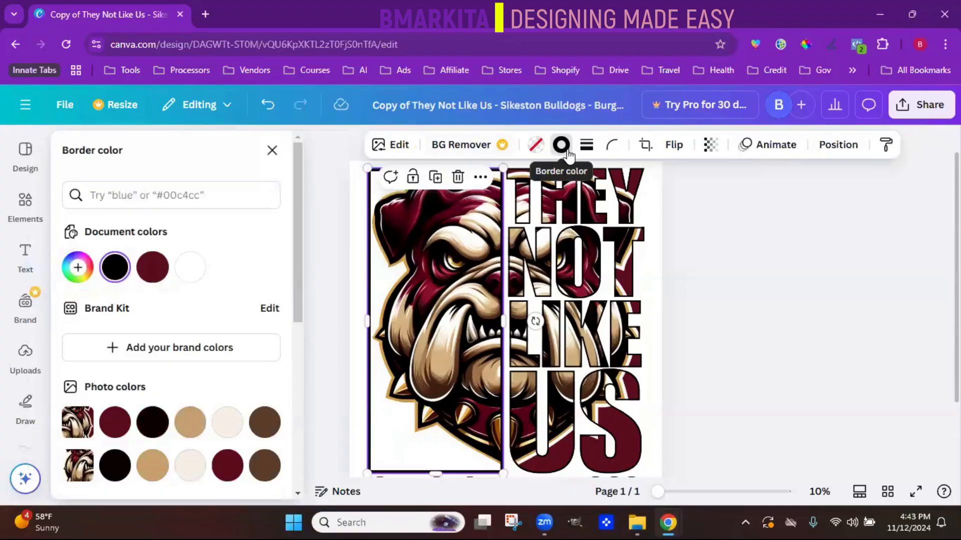
pyautogui.click(154, 278)
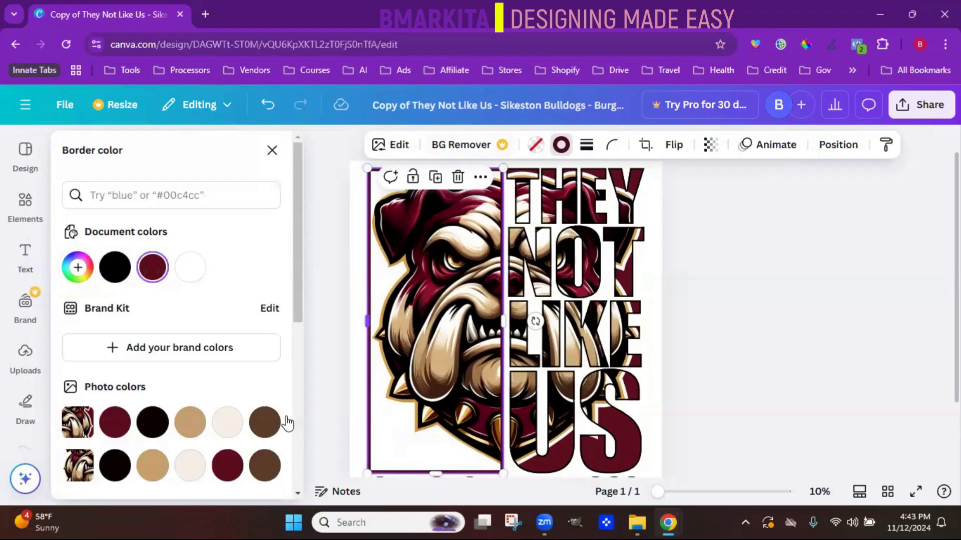
# - Set the bulldog half's corner rounding to 100, and undo the rounding and border changes
pyautogui.click(619, 148)
pyautogui.moveTo(536, 202); pyautogui.dragTo(646, 204)
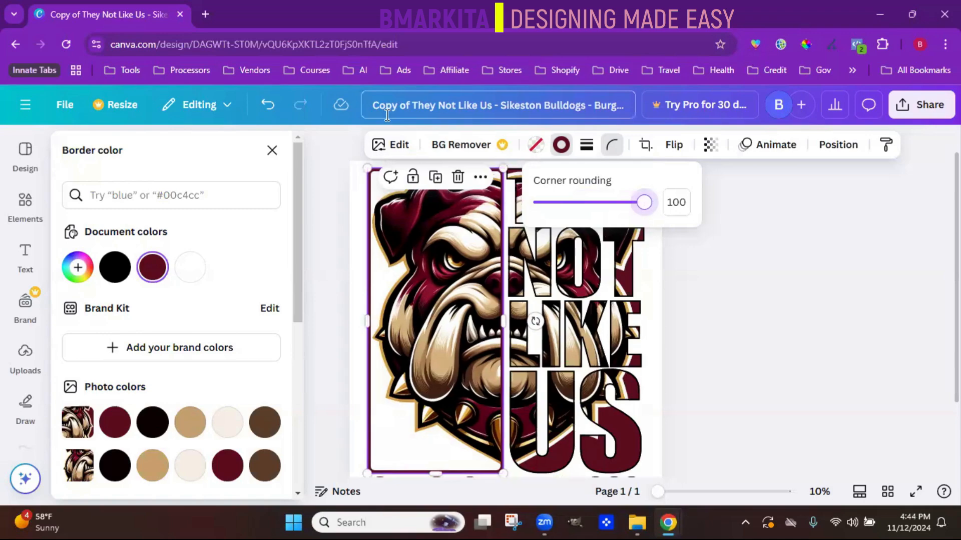
pyautogui.click(267, 113)
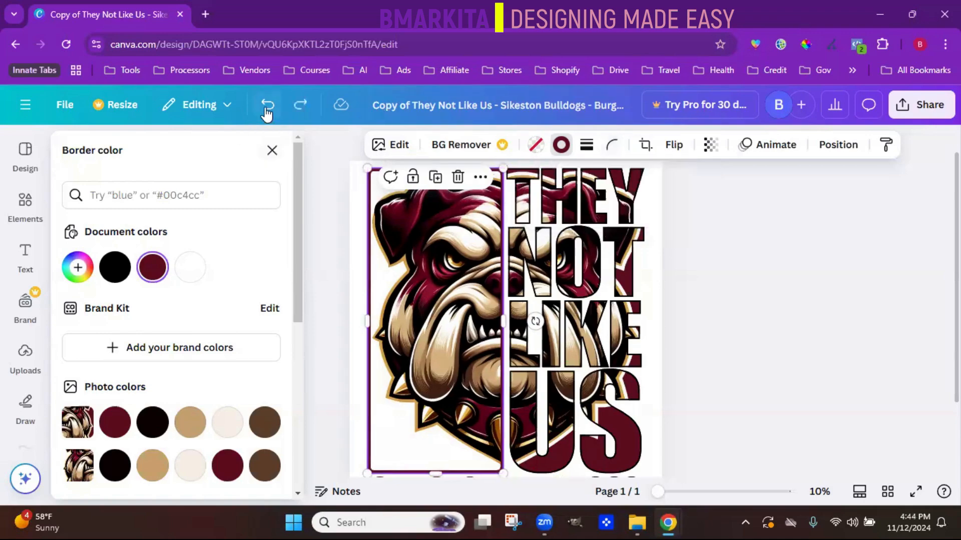
pyautogui.click(266, 110)
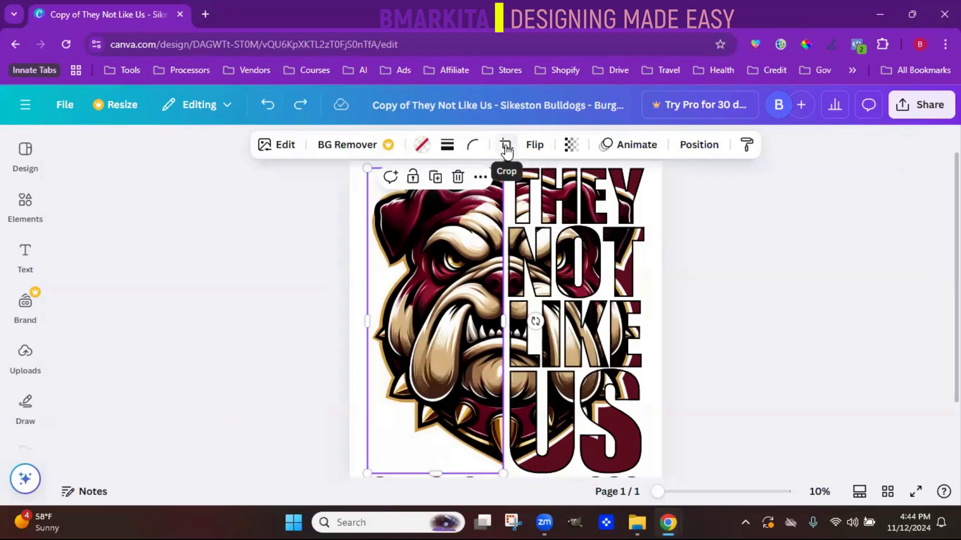
# - Try cropping the bulldog half from its lower edge to about a third of its height and repositioning it
pyautogui.click(505, 148)
pyautogui.moveTo(437, 471); pyautogui.dragTo(459, 270)
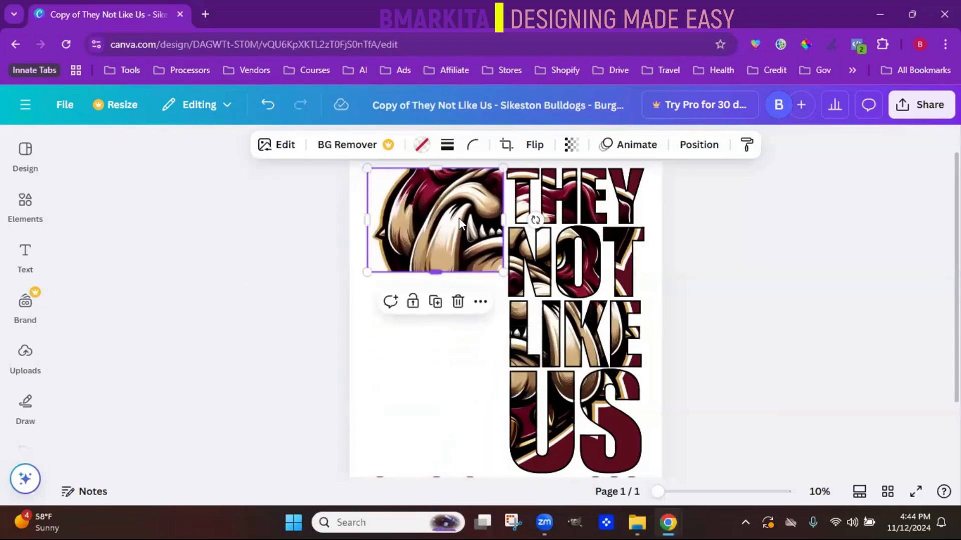
pyautogui.moveTo(459, 218); pyautogui.dragTo(459, 281)
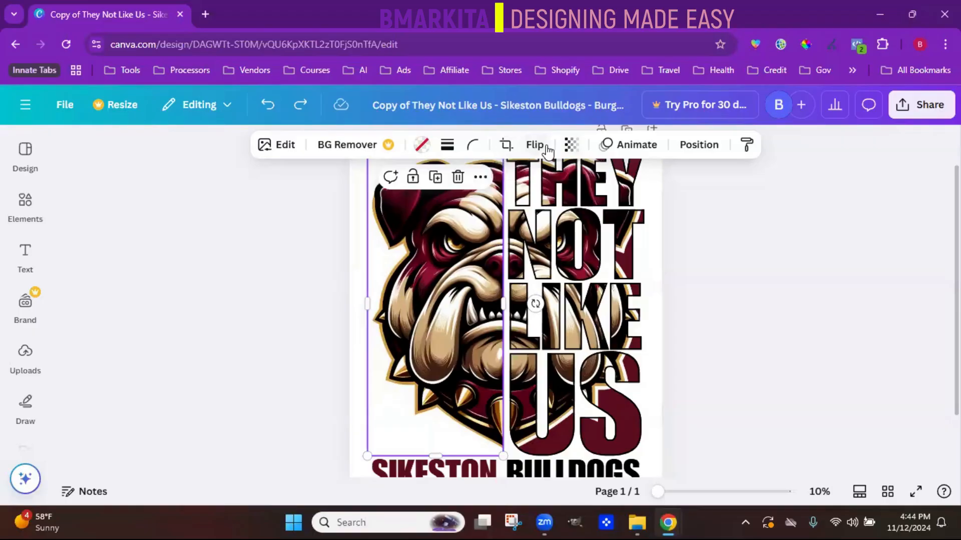
# - Flip the bulldog half vertically and horizontally and back to its original orientation, and keep its transparency at 100
pyautogui.click(534, 146)
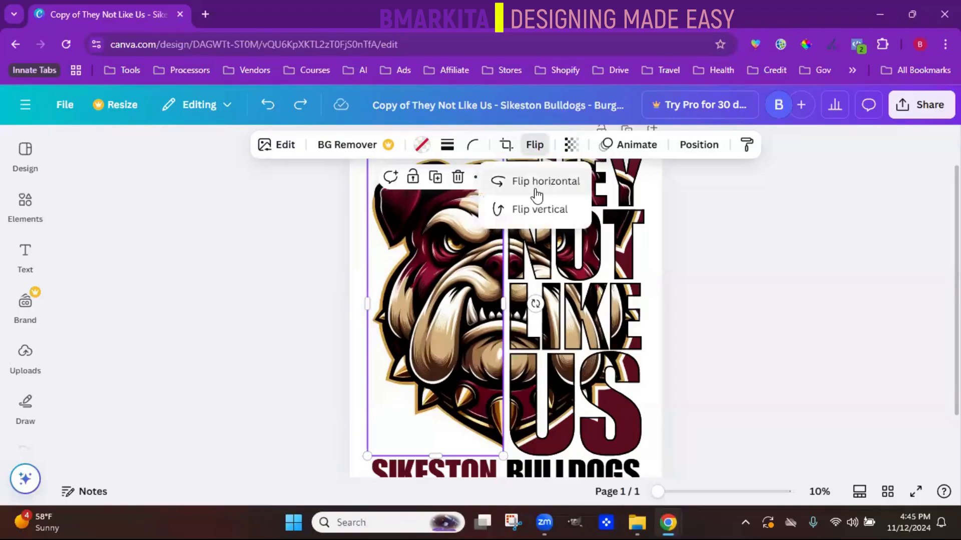
pyautogui.click(537, 213)
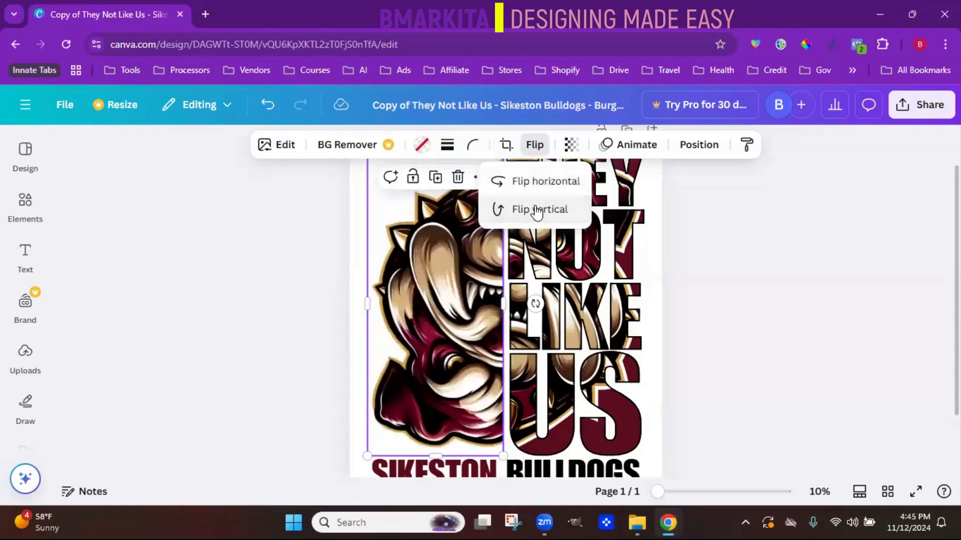
pyautogui.click(543, 185)
pyautogui.click(534, 213)
pyautogui.click(550, 189)
pyautogui.click(572, 147)
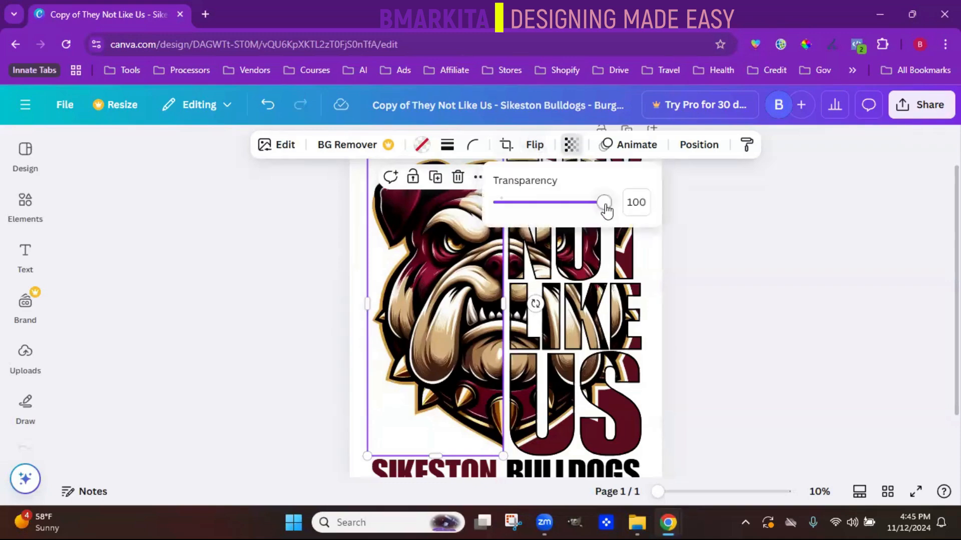
pyautogui.moveTo(606, 210)
pyautogui.mouseDown()
pyautogui.moveTo(535, 209)
pyautogui.moveTo(613, 206)
pyautogui.mouseUp()
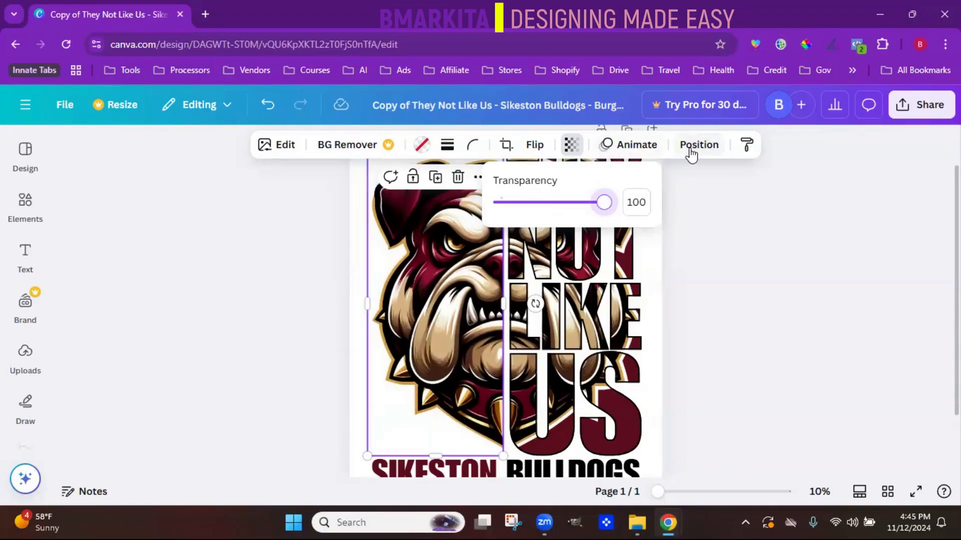
# - Review the bulldog half's arrangement and alignment options and set its width to 1000 px
pyautogui.click(691, 150)
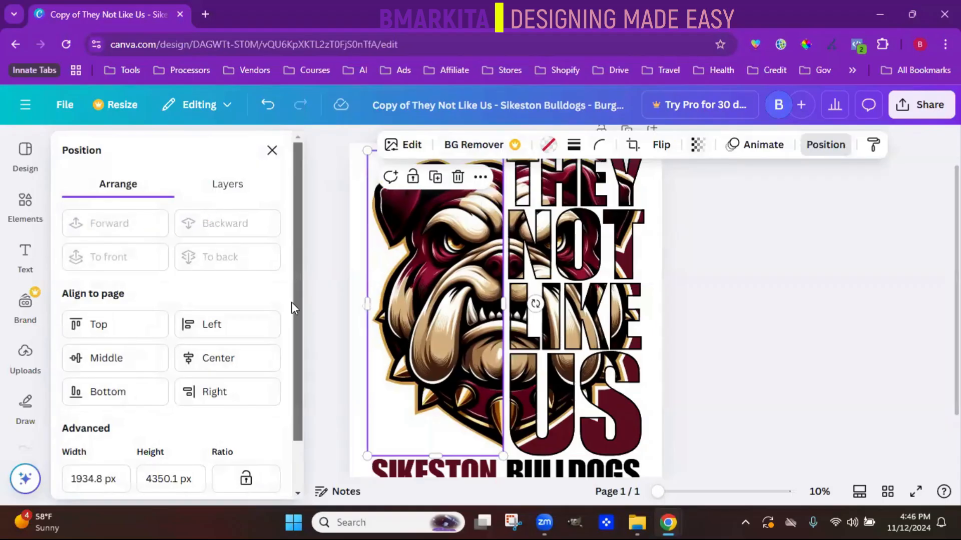
pyautogui.scroll(-2, 291, 302)
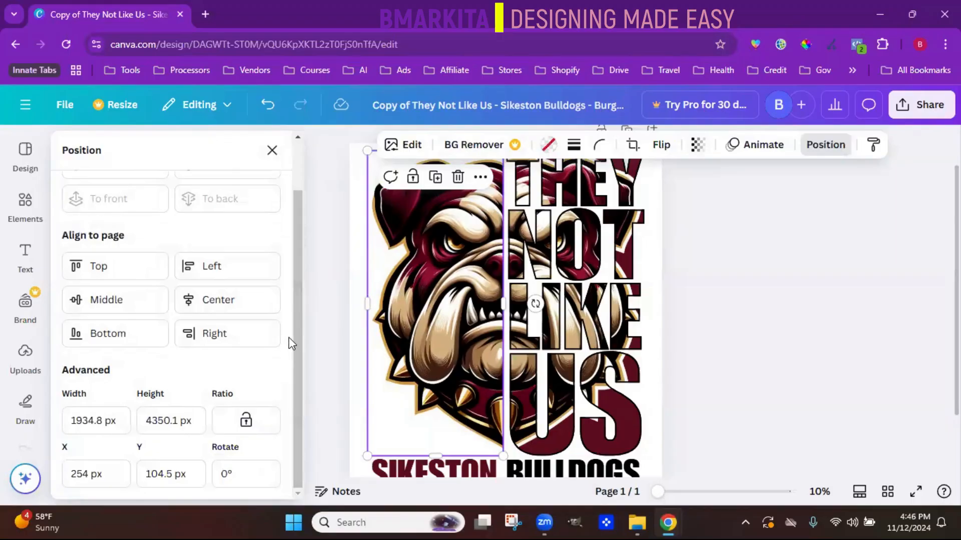
pyautogui.moveTo(300, 337); pyautogui.dragTo(302, 261)
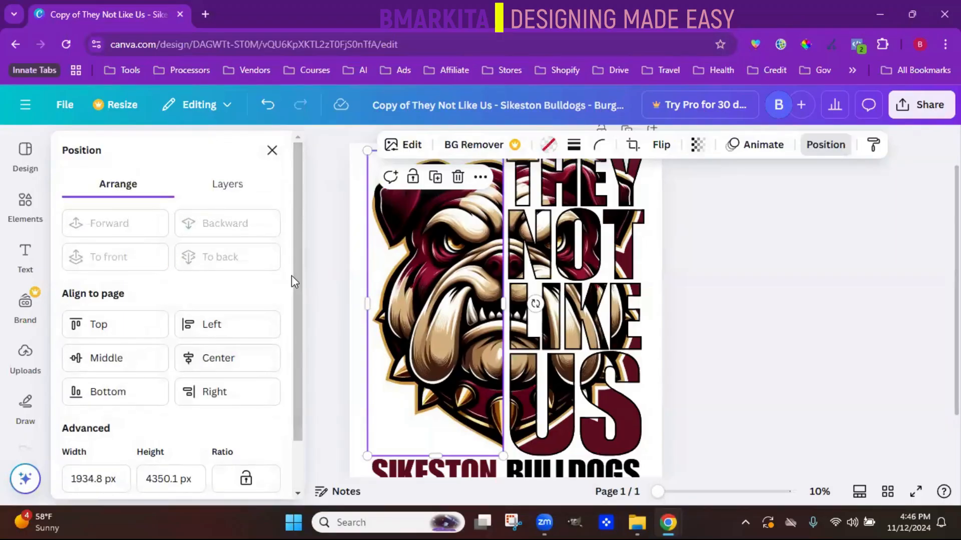
pyautogui.scroll(-2, 300, 265)
pyautogui.moveTo(301, 266); pyautogui.dragTo(300, 221)
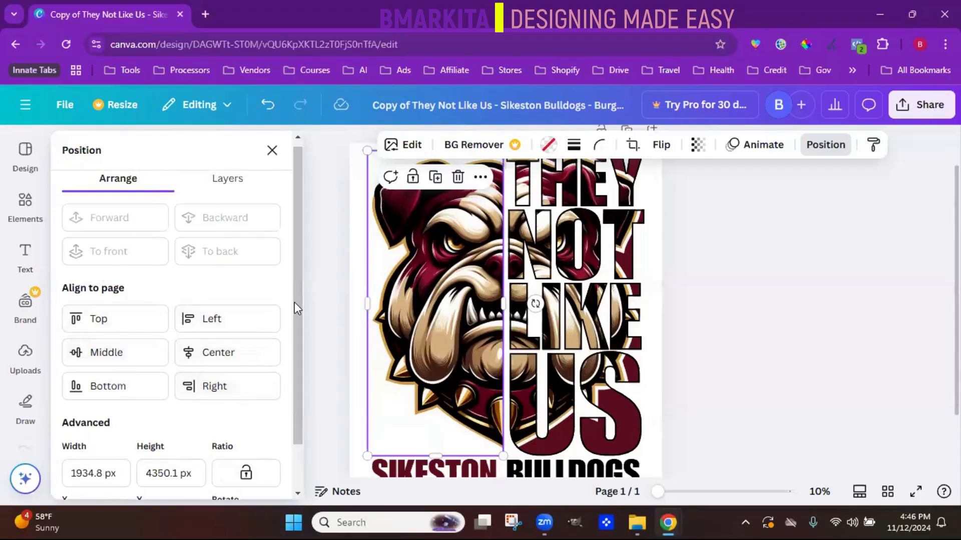
pyautogui.scroll(-1, 294, 356)
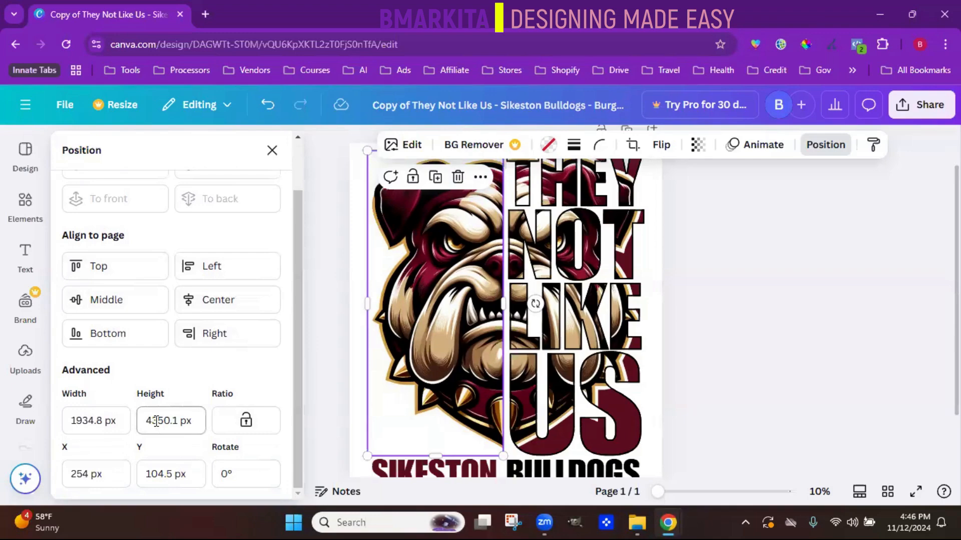
pyautogui.click(102, 424)
pyautogui.write('1000')
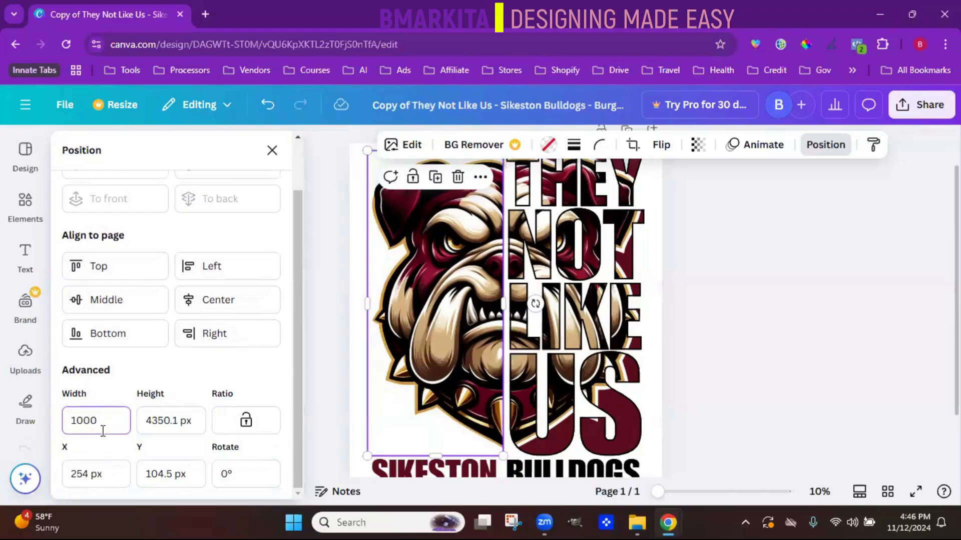
pyautogui.press('Return')
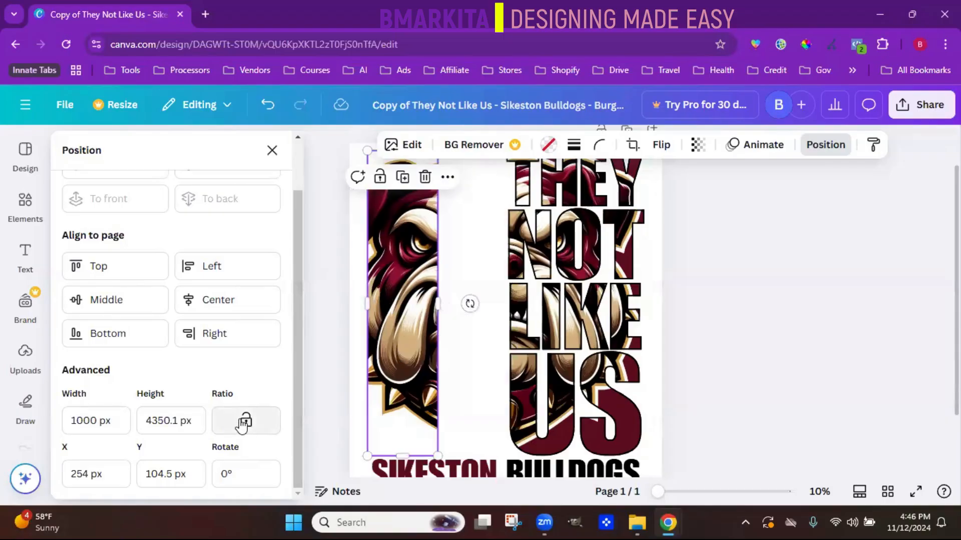
# - Set the bulldog half's height to 1000 px, and undo both the height and width changes
pyautogui.click(188, 420)
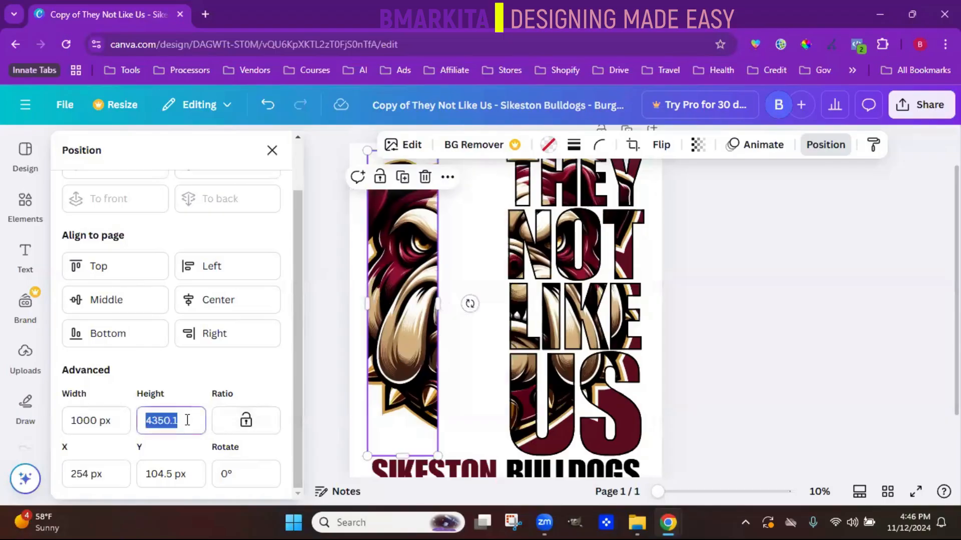
pyautogui.write('1000')
pyautogui.press('Return')
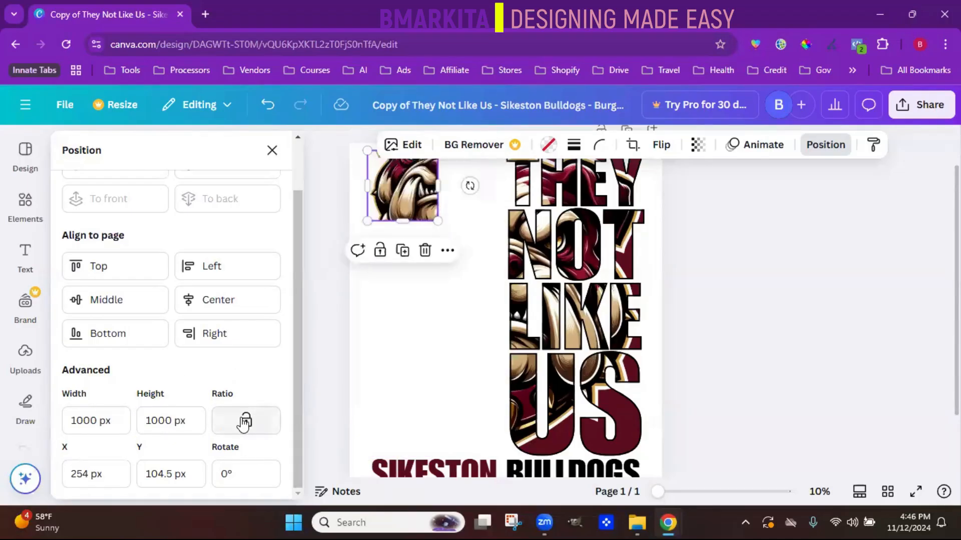
pyautogui.hotkey('ctrl', 'z')
pyautogui.hotkey('ctrl', 'z')
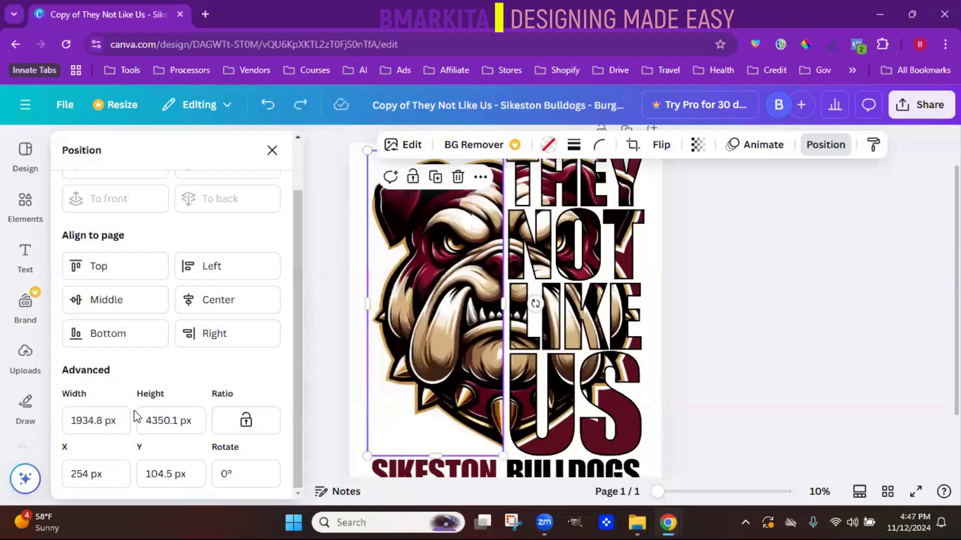
# - Lock the bulldog half's aspect ratio and set its width to 1000 px
pyautogui.click(253, 424)
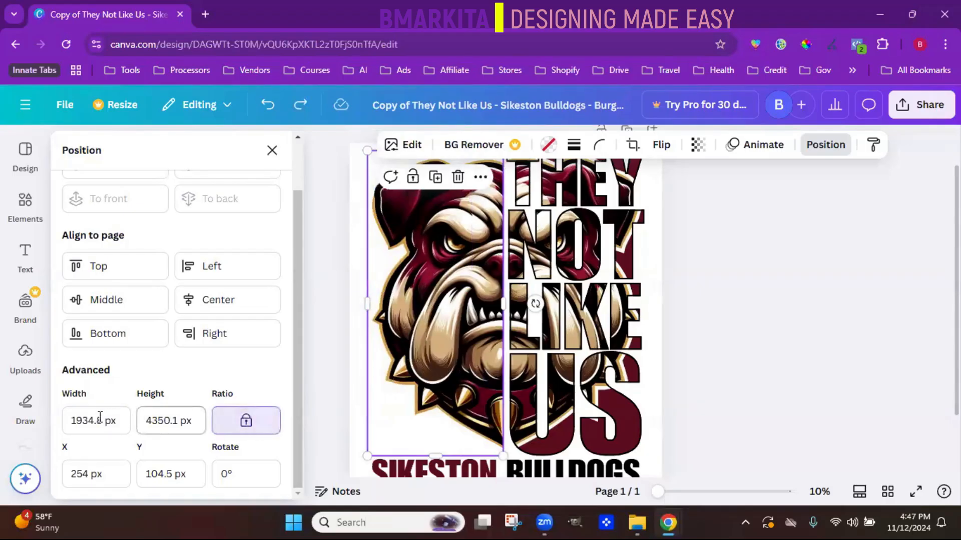
pyautogui.click(96, 420)
pyautogui.write('1000')
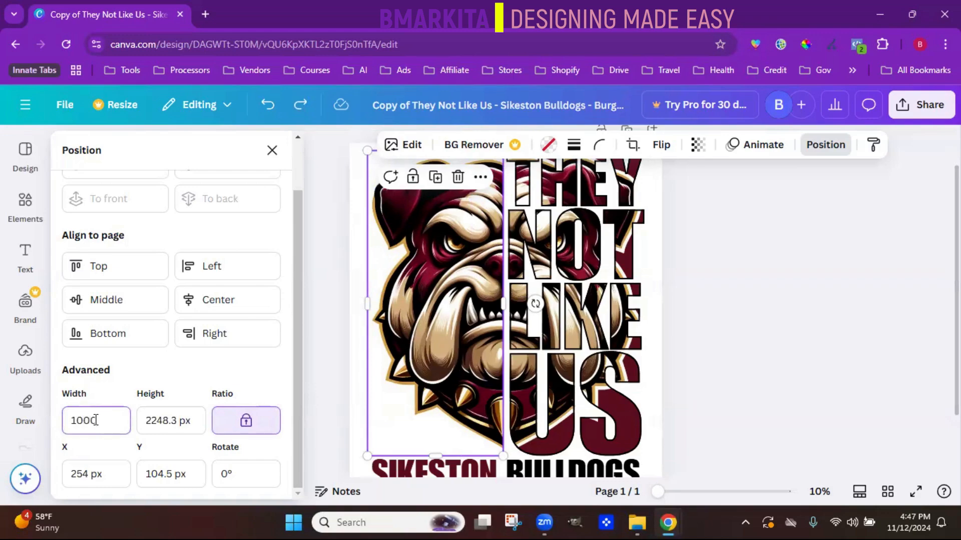
pyautogui.press('Return')
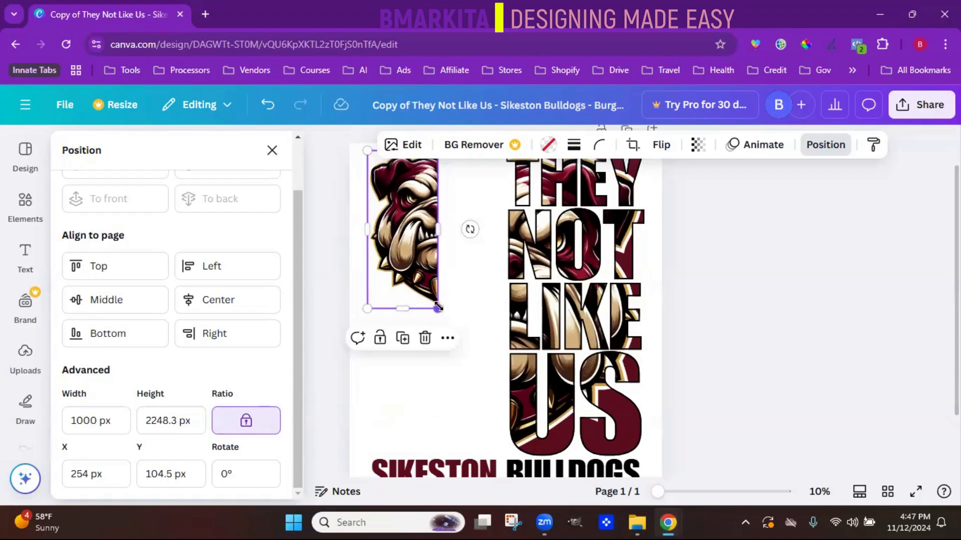
# - Undo the bulldog half's width change and set its X position to 20 px
pyautogui.hotkey('ctrl', 'z')
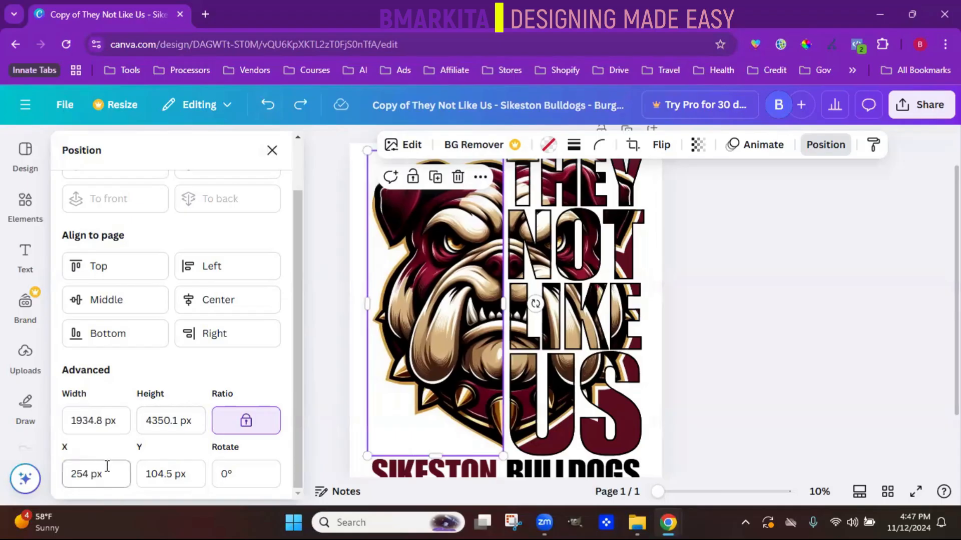
pyautogui.click(107, 467)
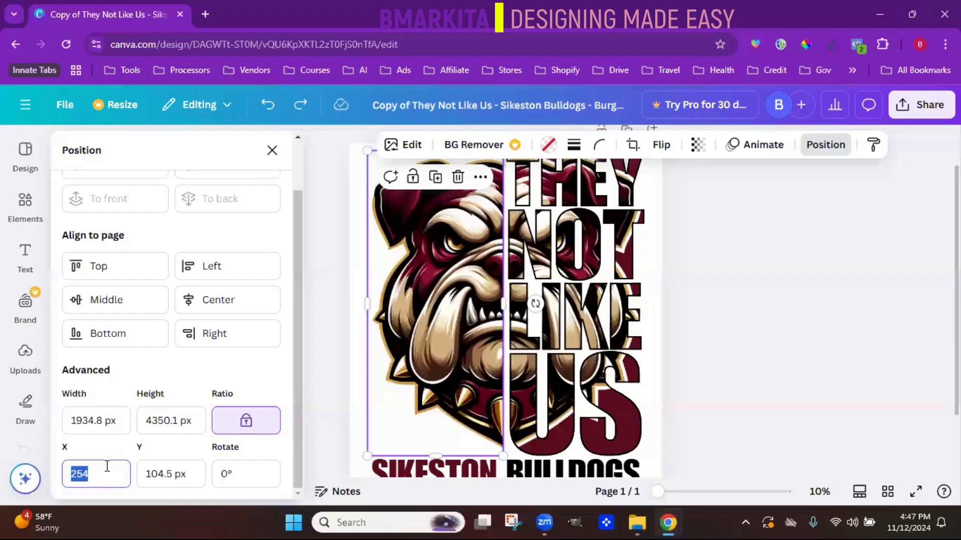
pyautogui.write('20')
pyautogui.press('Return')
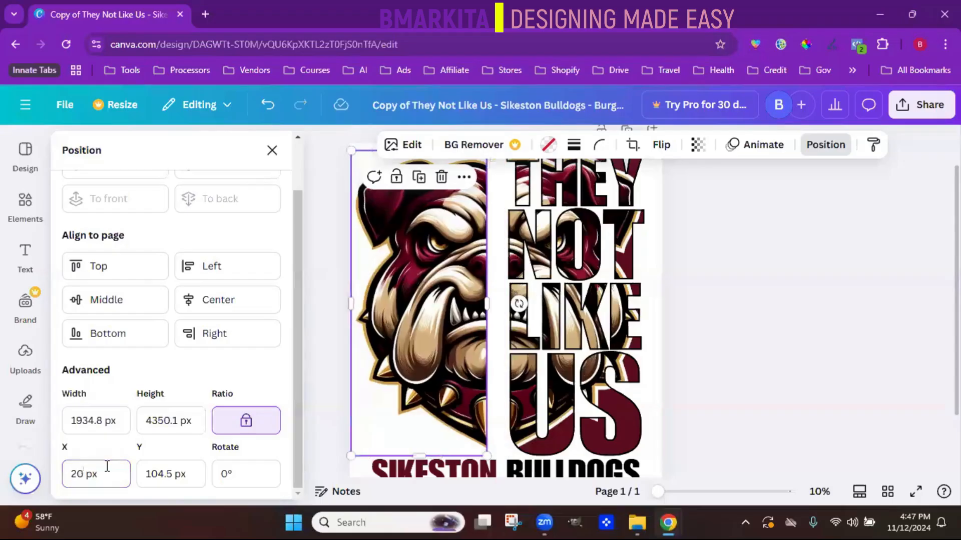
# - Set the bulldog half's Y position to 20 px, and undo both the Y and X position changes
pyautogui.click(159, 474)
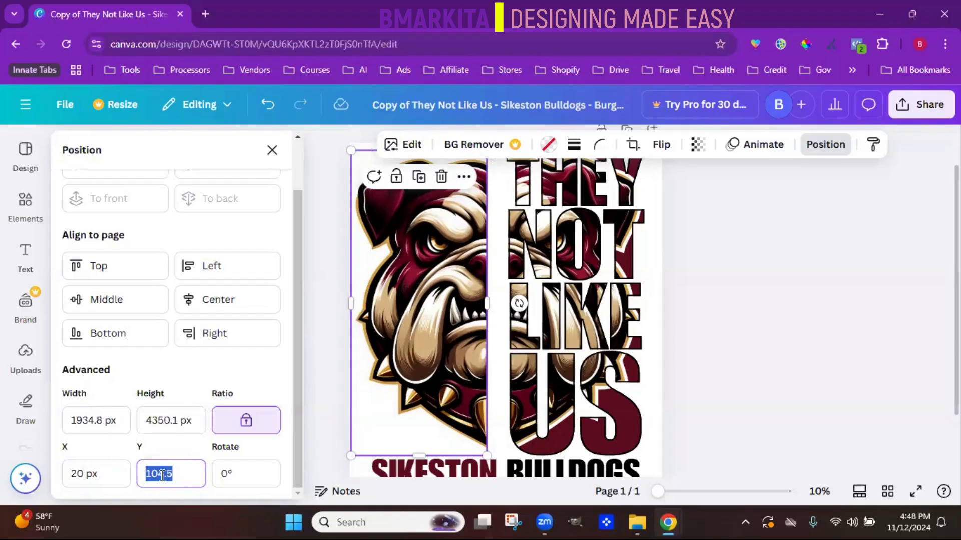
pyautogui.write('20')
pyautogui.press('Return')
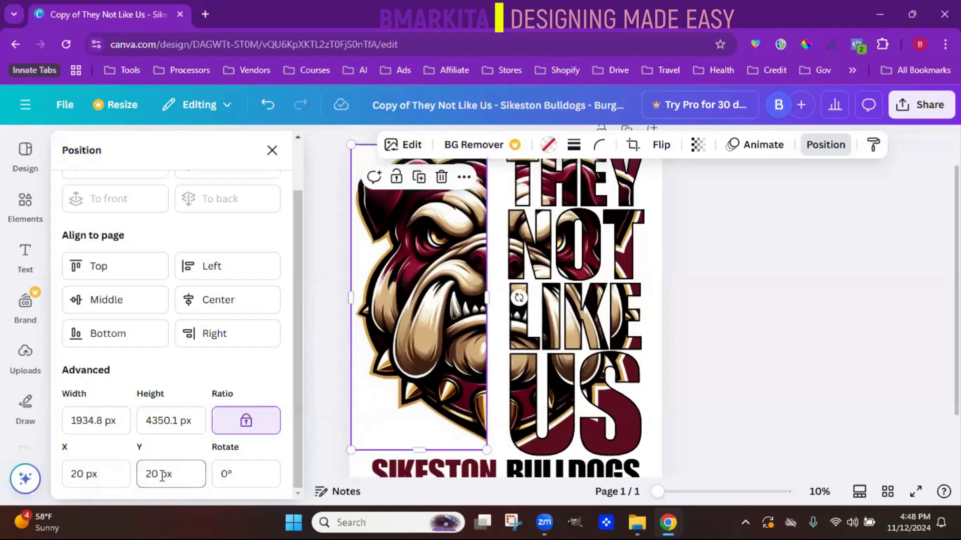
pyautogui.click(267, 106)
pyautogui.click(267, 106)
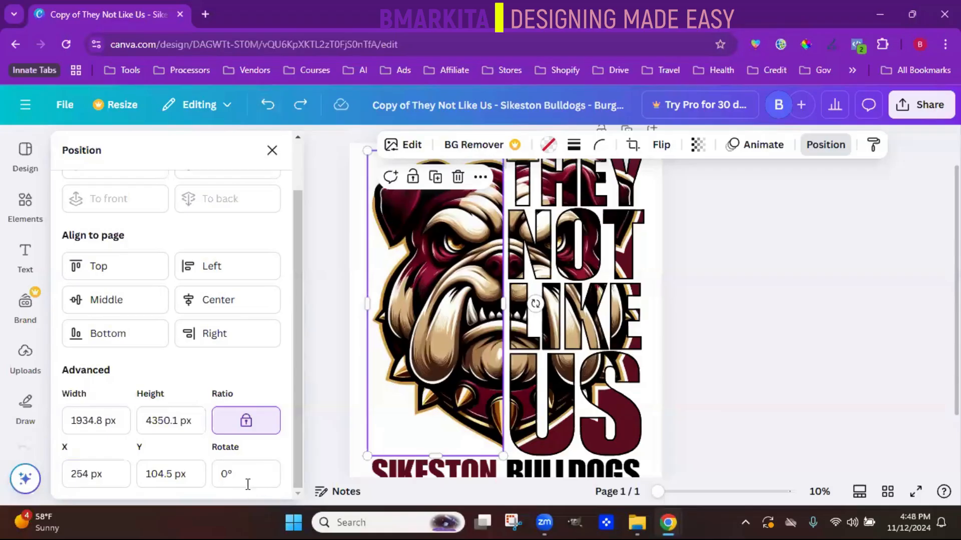
# - Set the bulldog half's rotation to 55° and undo the rotation
pyautogui.click(241, 471)
pyautogui.write('55')
pyautogui.press('Return')
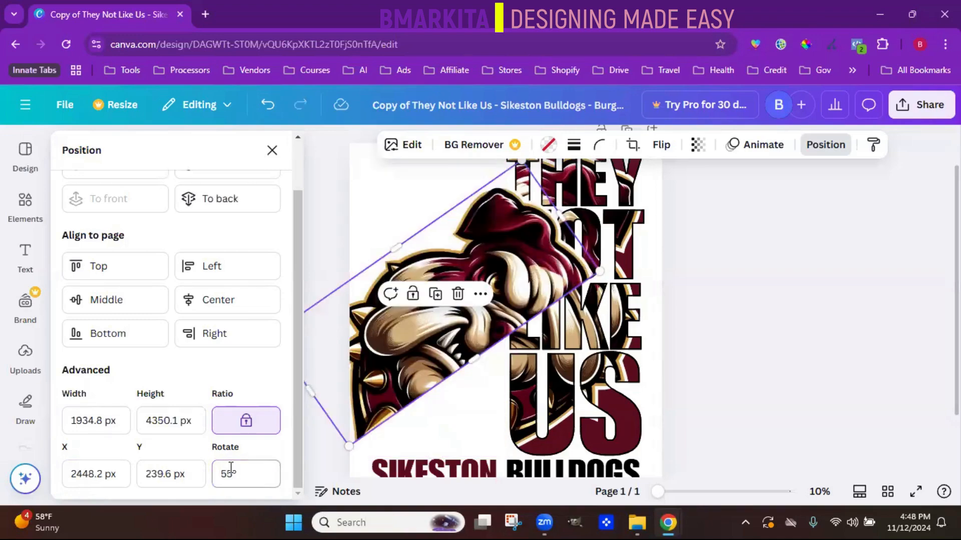
pyautogui.click(268, 112)
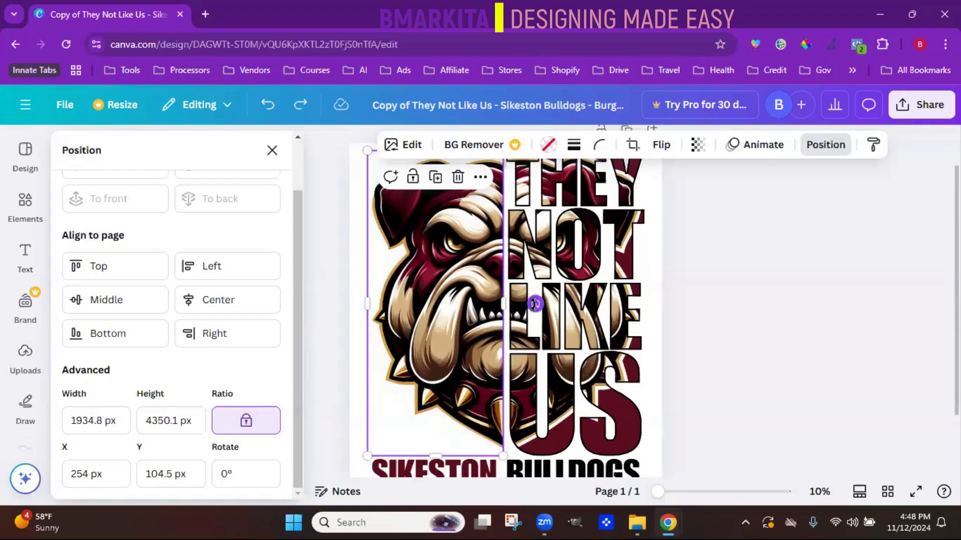
# - Rotate the bulldog half freehand to about -38°, undo the rotation, and close the position settings
pyautogui.moveTo(535, 304); pyautogui.dragTo(524, 289)
pyautogui.moveTo(449, 308); pyautogui.dragTo(486, 272)
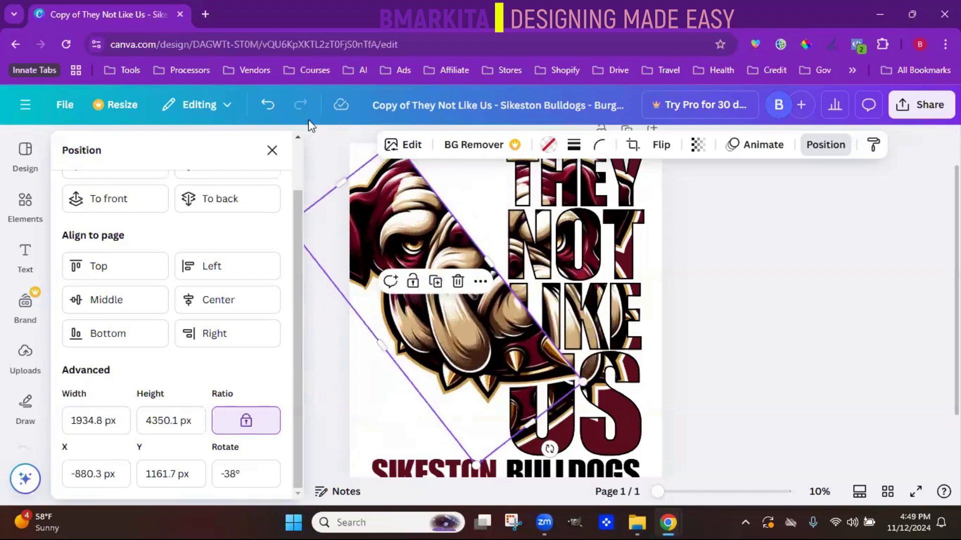
pyautogui.click(267, 109)
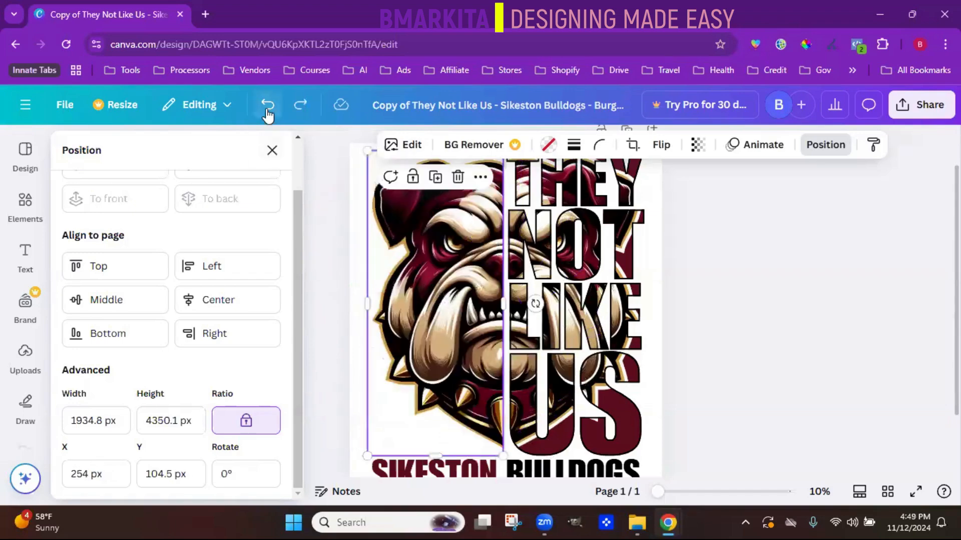
pyautogui.click(272, 150)
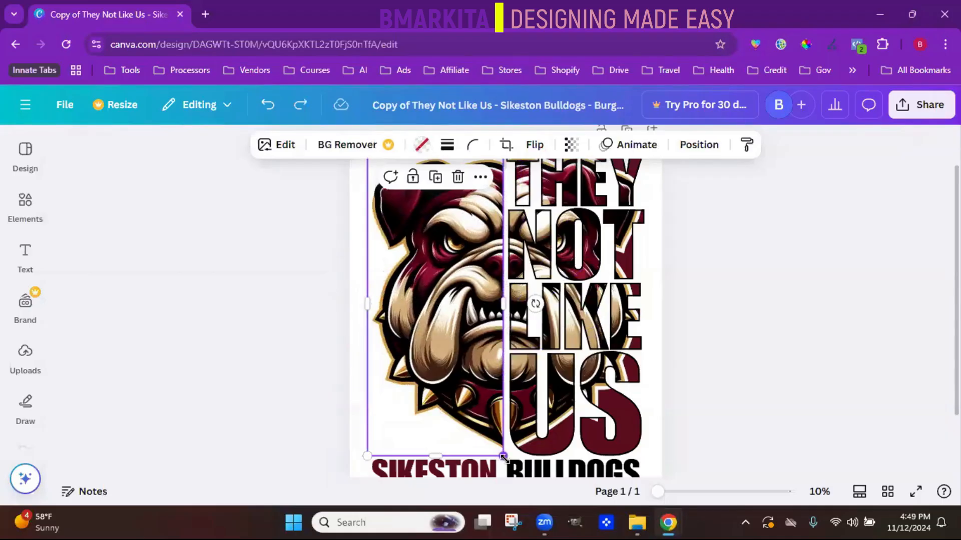
# - Shrink the bulldog half proportionally to about half its size, enlarge it partway again, and undo the resizing
pyautogui.moveTo(503, 457); pyautogui.dragTo(424, 315)
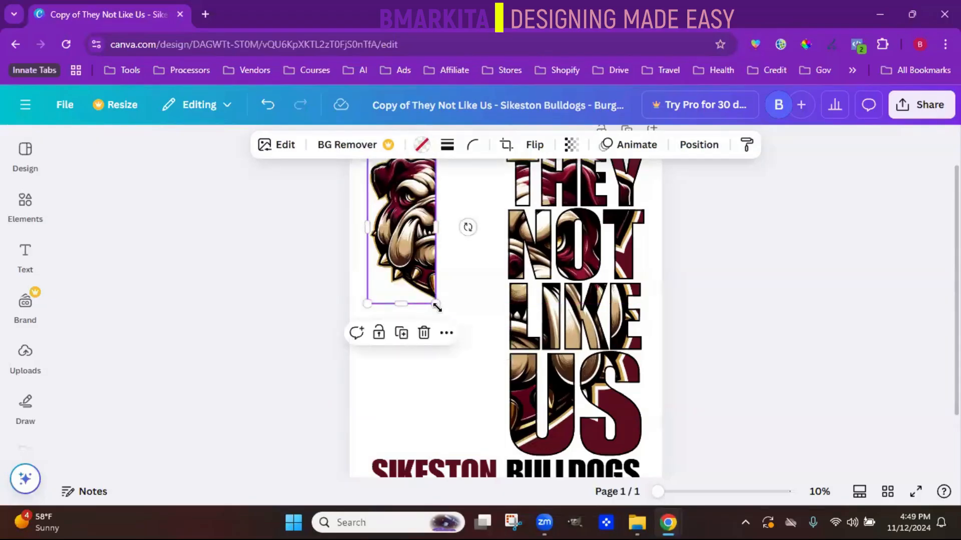
pyautogui.moveTo(434, 302); pyautogui.dragTo(488, 417)
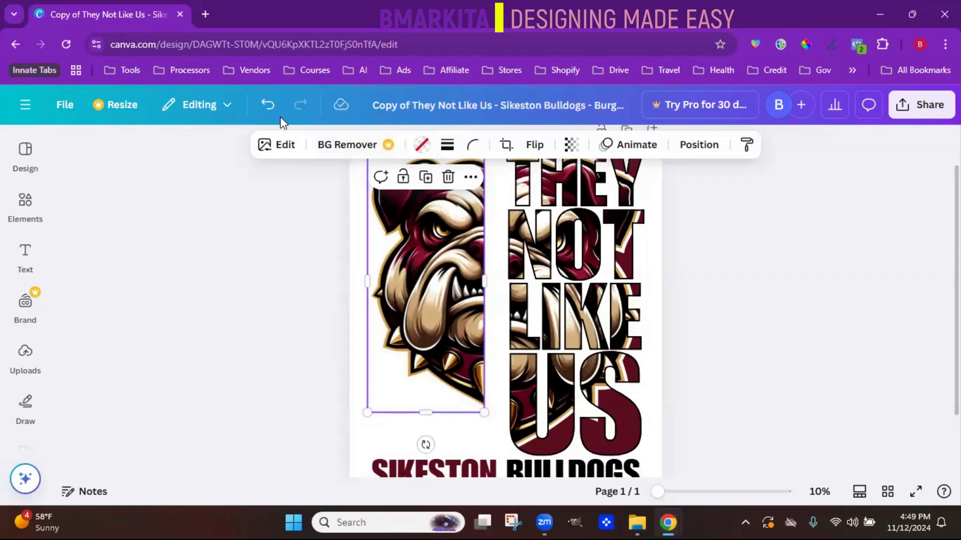
pyautogui.click(267, 105)
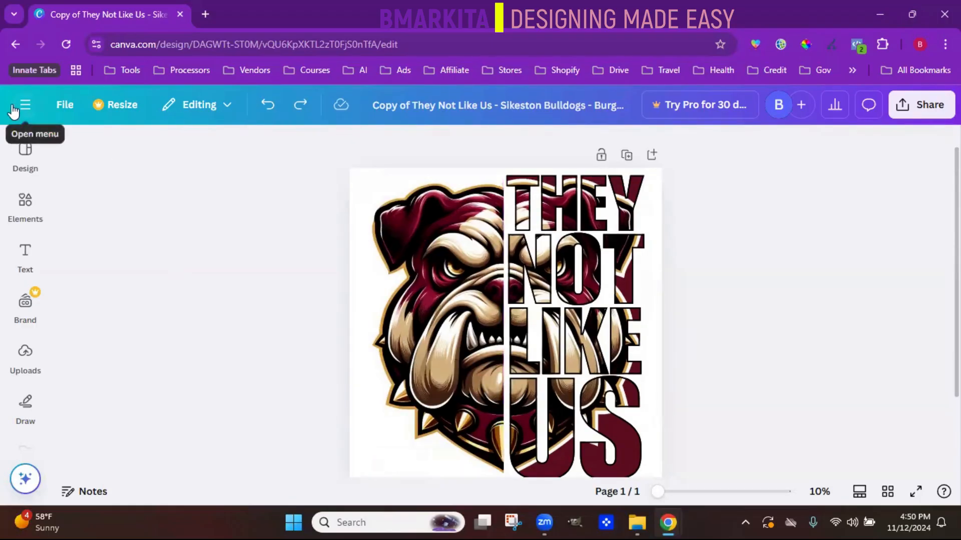
# - Look over the editor's design, elements, uploads and apps resources
pyautogui.click(25, 153)
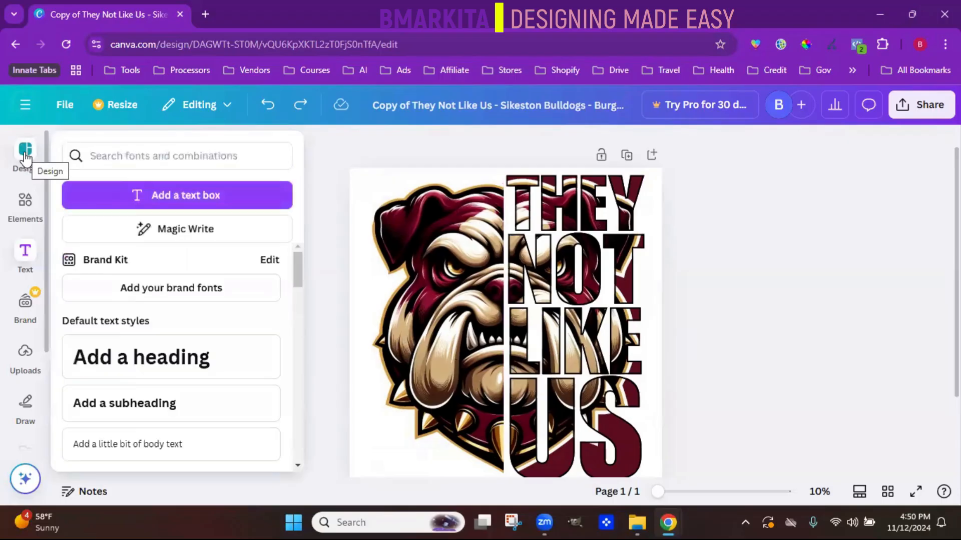
pyautogui.click(25, 202)
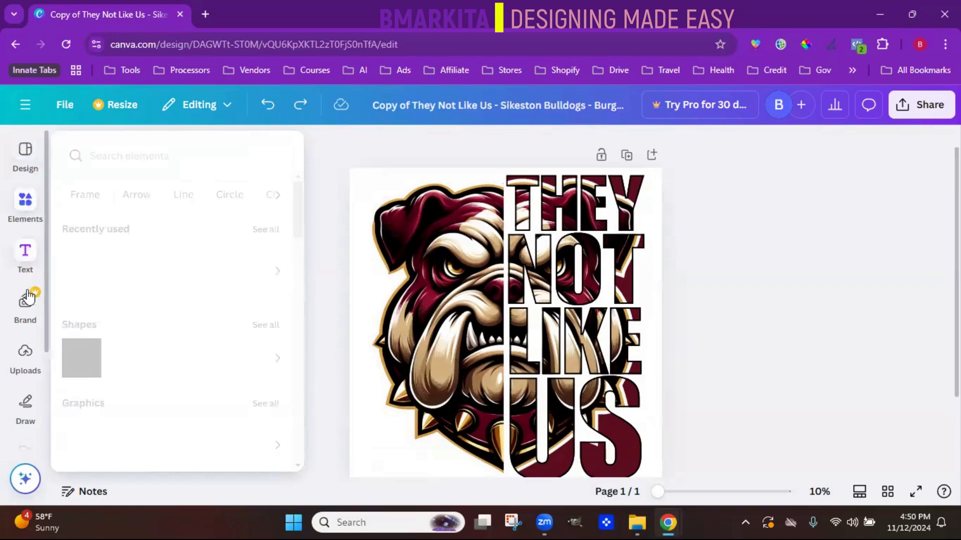
pyautogui.click(42, 352)
pyautogui.scroll(-3, 35, 345)
pyautogui.click(45, 367)
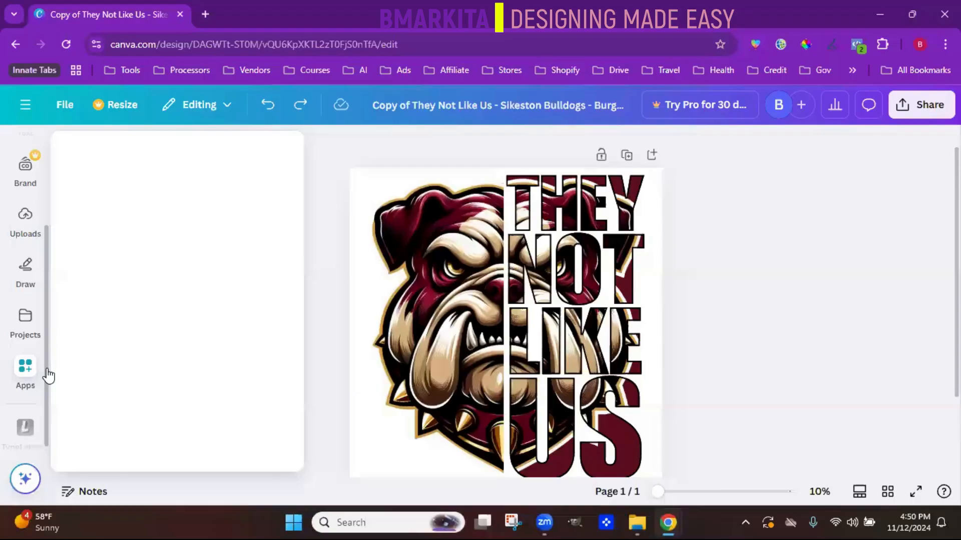
pyautogui.scroll(3, 45, 225)
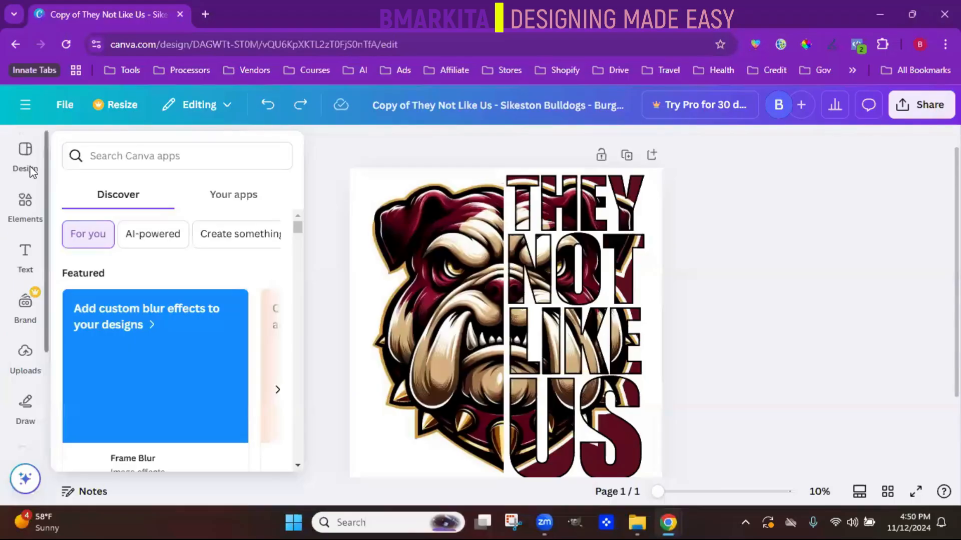
# - Browse the suggested design templates and the Thanksgiving template category
pyautogui.click(26, 161)
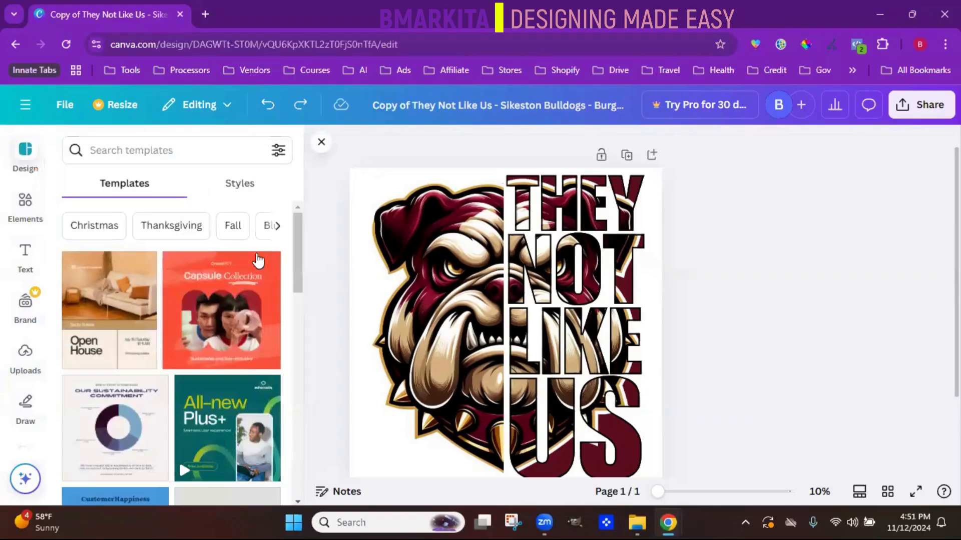
pyautogui.scroll(-3, 294, 270)
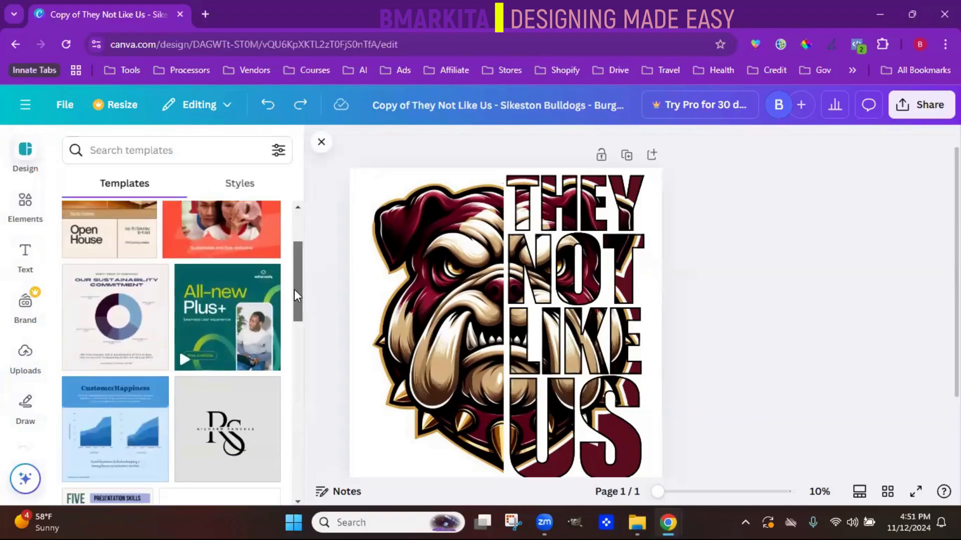
pyautogui.scroll(-5, 283, 373)
pyautogui.scroll(10, 279, 420)
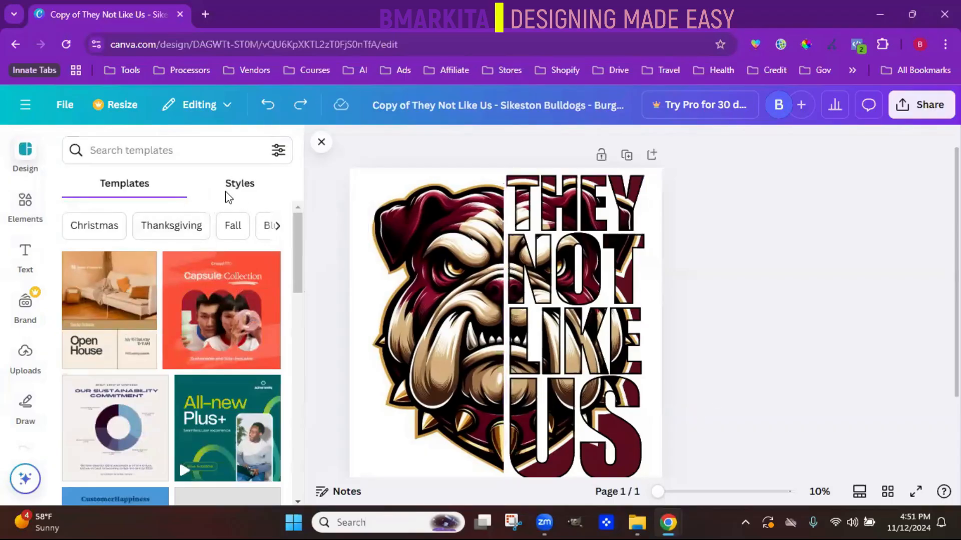
pyautogui.click(205, 228)
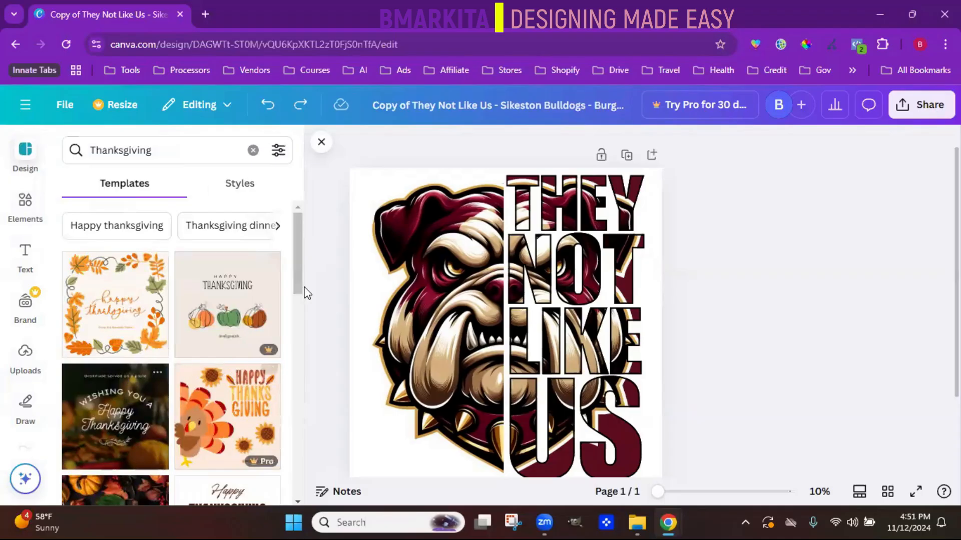
pyautogui.moveTo(299, 278); pyautogui.dragTo(269, 318)
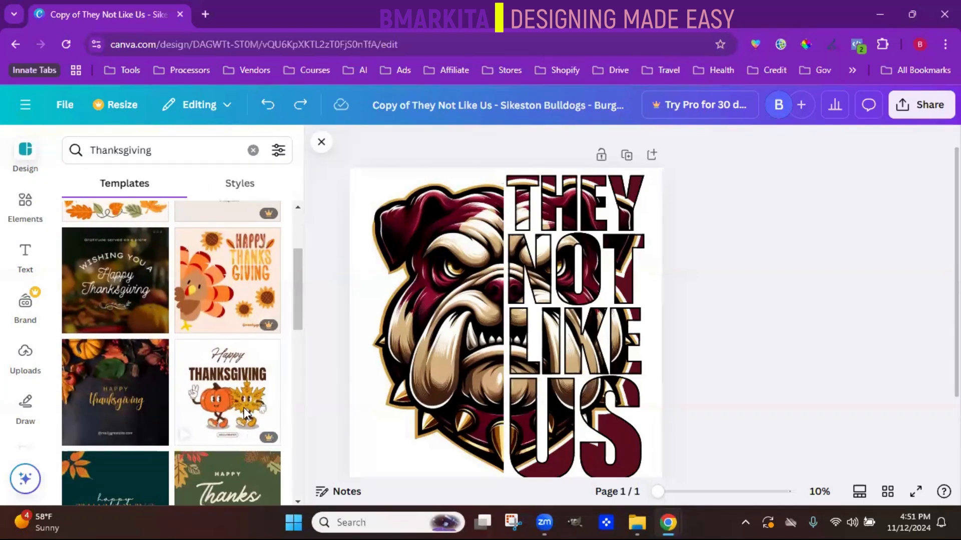
pyautogui.moveTo(300, 299); pyautogui.dragTo(310, 258)
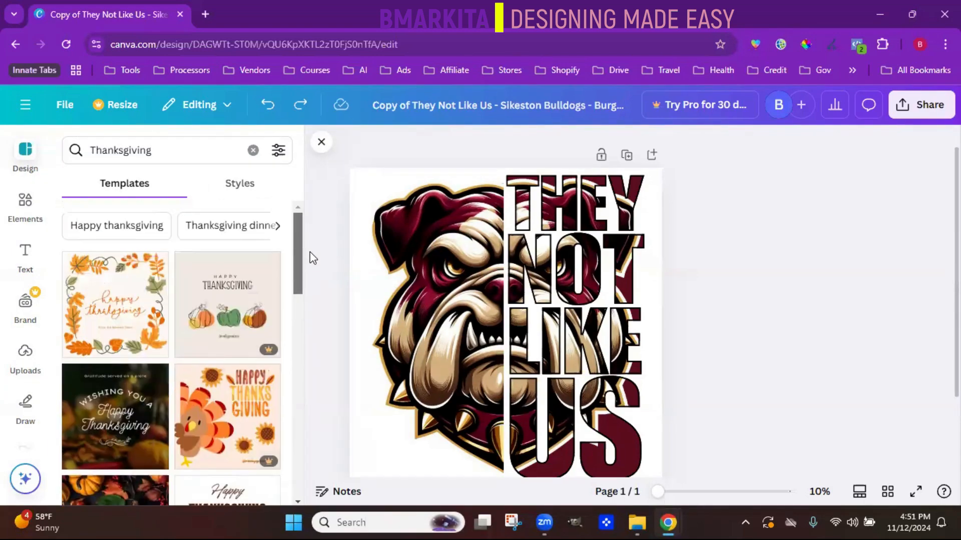
# - Search the elements library with the Frame suggestion and look through the available frame shapes
pyautogui.click(24, 204)
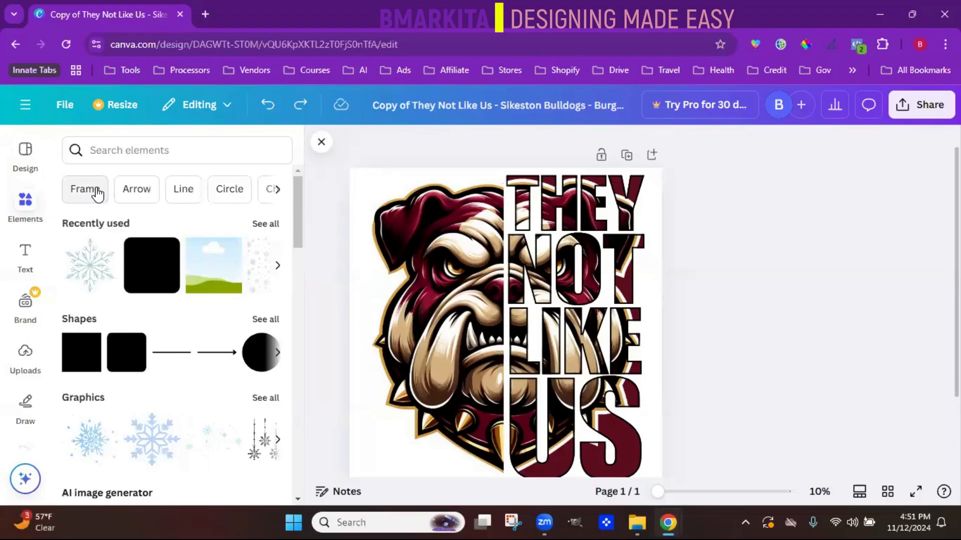
pyautogui.click(88, 190)
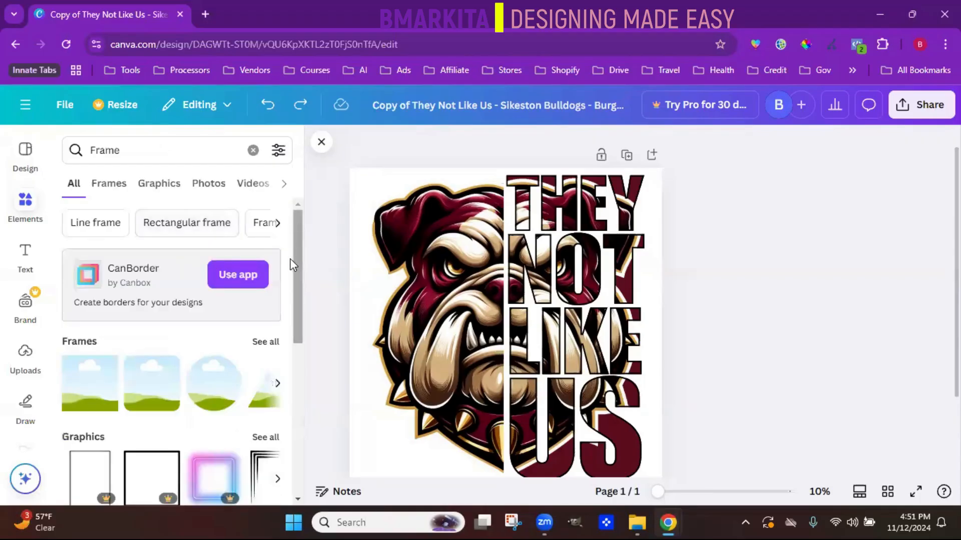
pyautogui.scroll(-2, 293, 266)
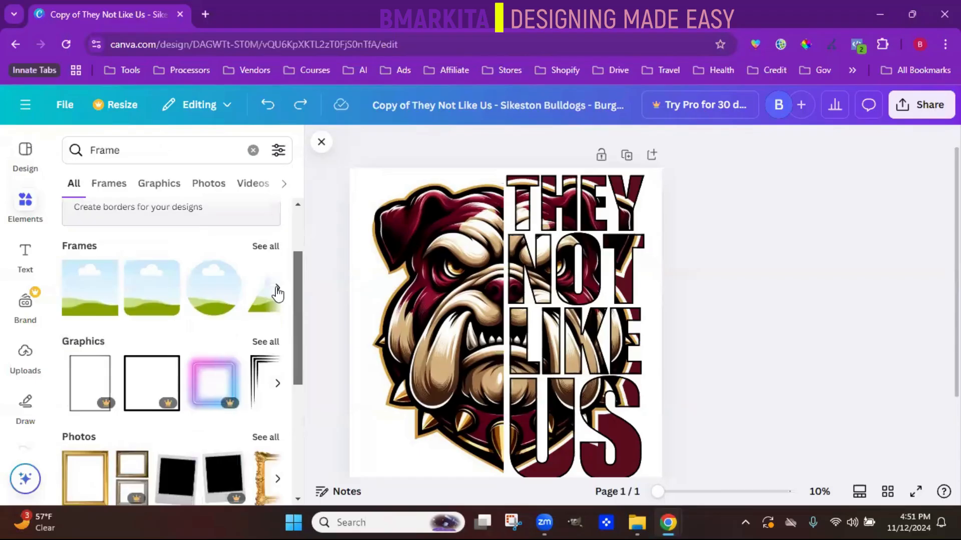
pyautogui.click(277, 286)
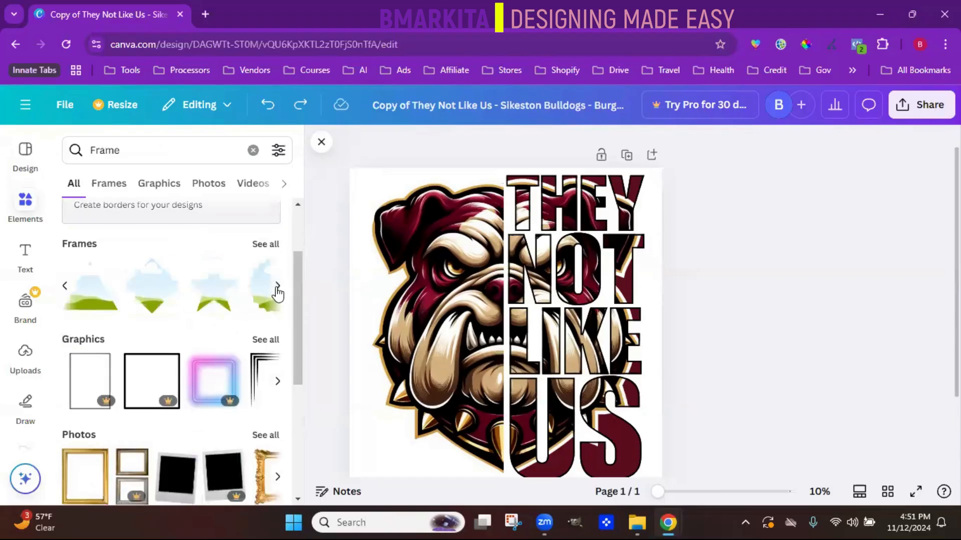
pyautogui.click(277, 287)
pyautogui.click(278, 287)
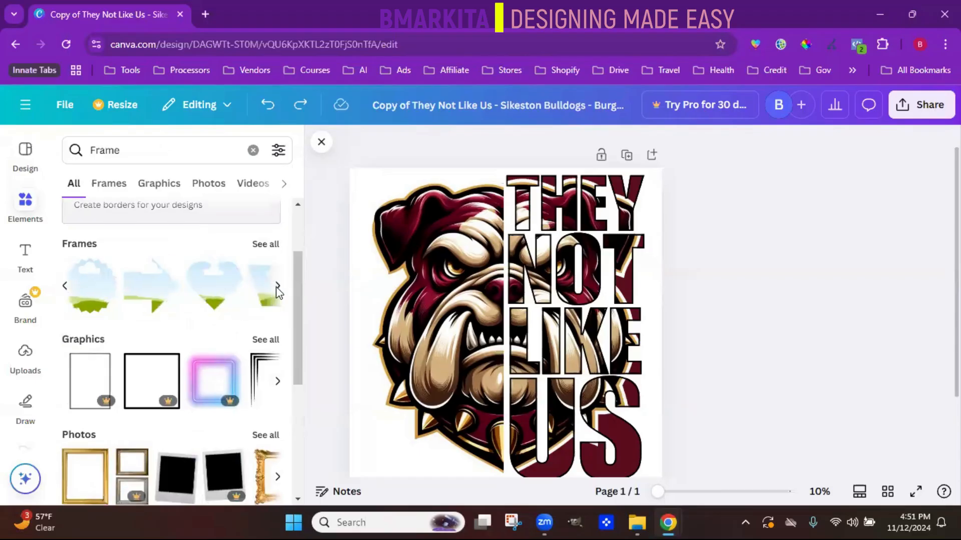
pyautogui.click(277, 288)
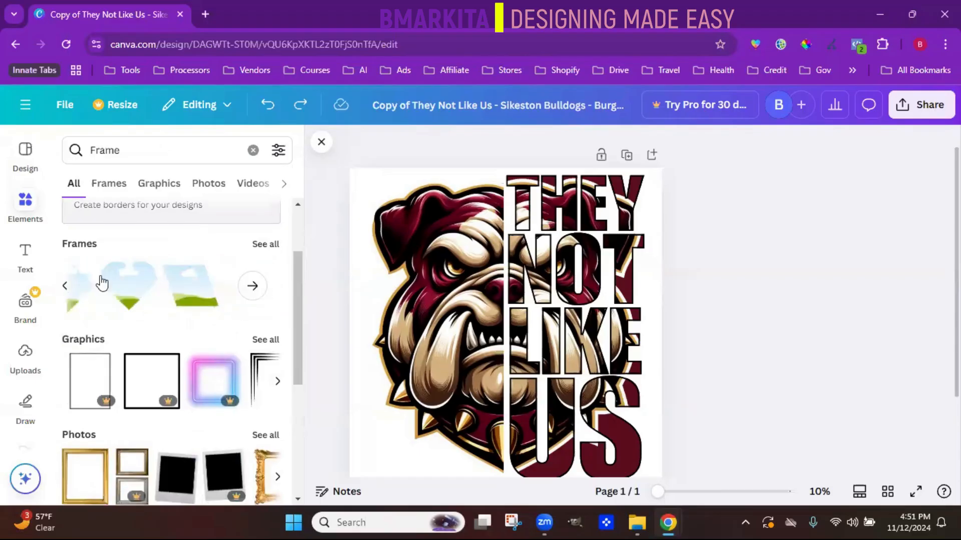
pyautogui.click(67, 288)
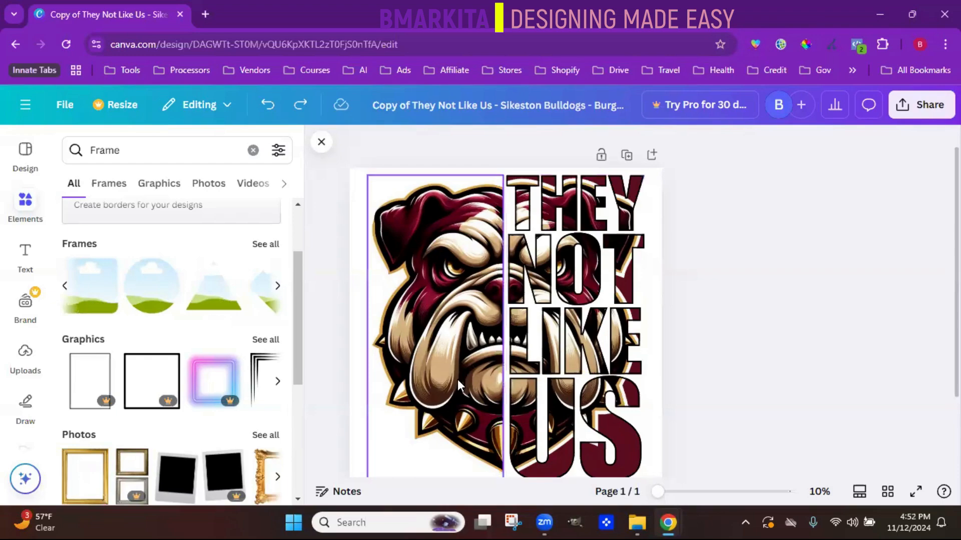
pyautogui.moveTo(296, 290); pyautogui.dragTo(295, 230)
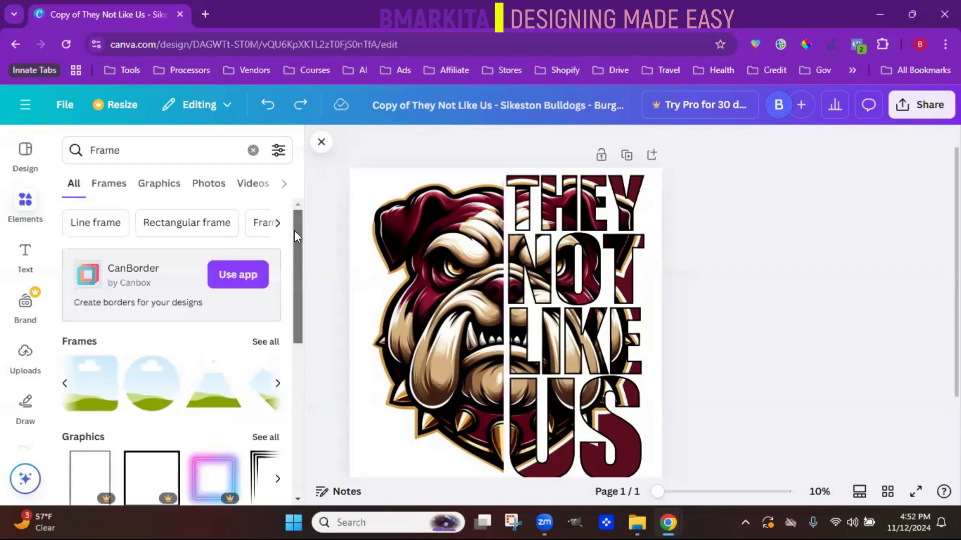
# - Clear the frame search, look at the Arrow elements, and clear that search too
pyautogui.click(253, 150)
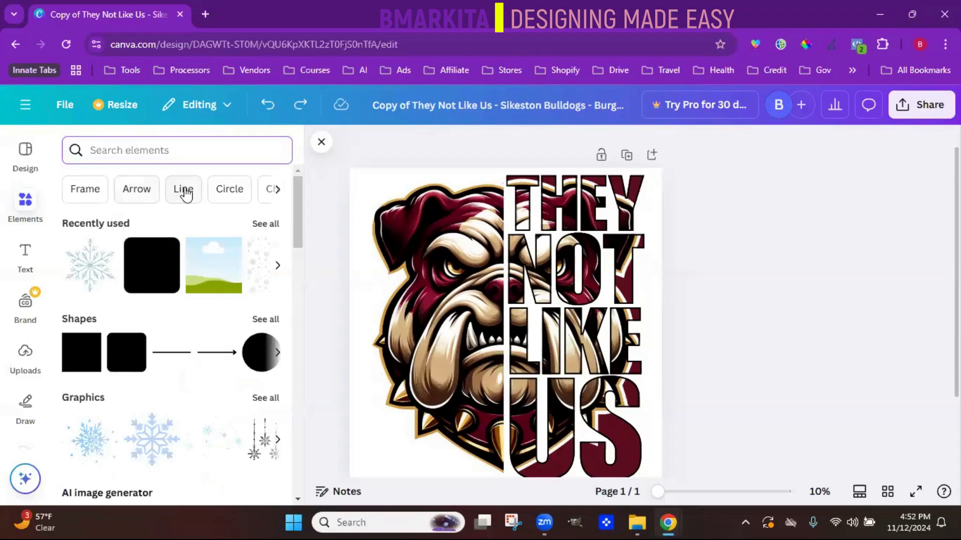
pyautogui.click(137, 189)
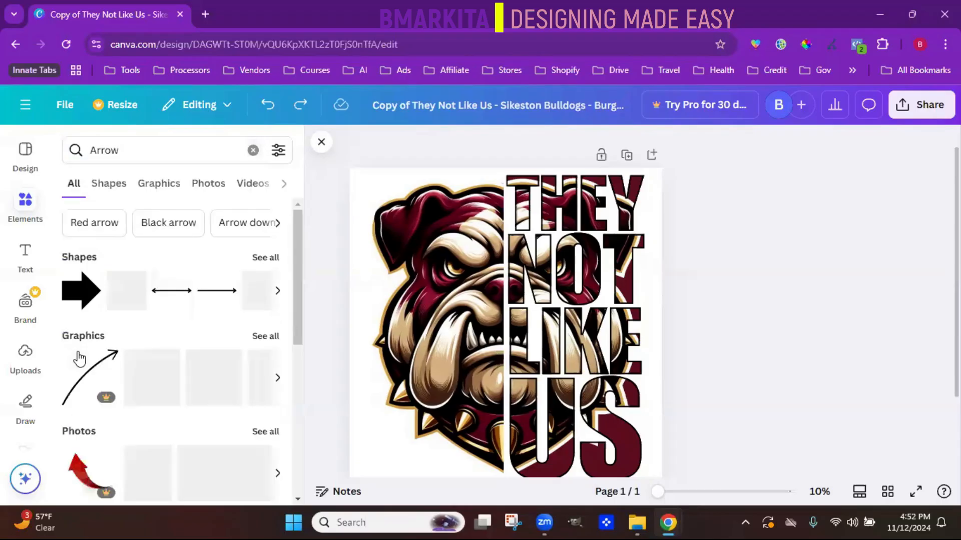
pyautogui.click(253, 151)
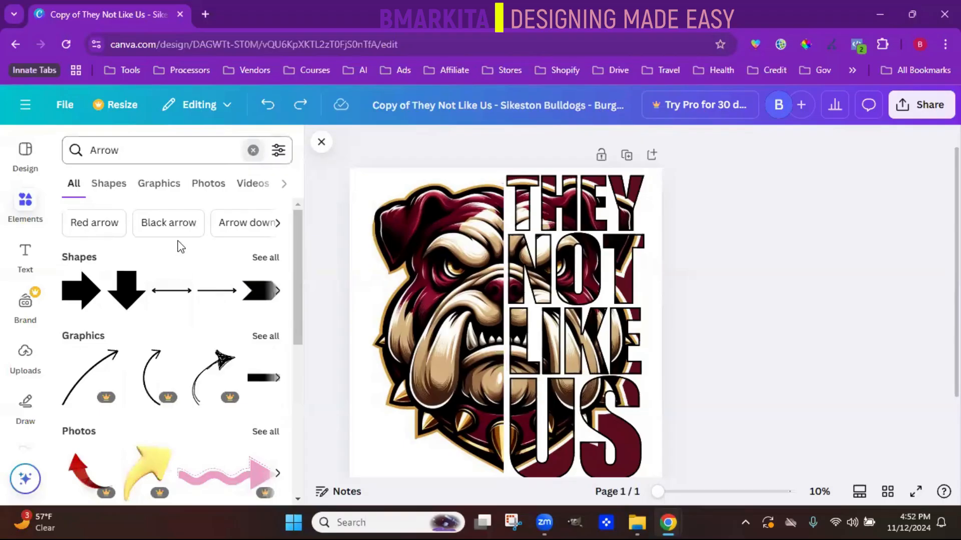
# - Browse the suggested element categories beyond Christmas and Square, through Star, Shadow and Flowers to Music
pyautogui.click(276, 192)
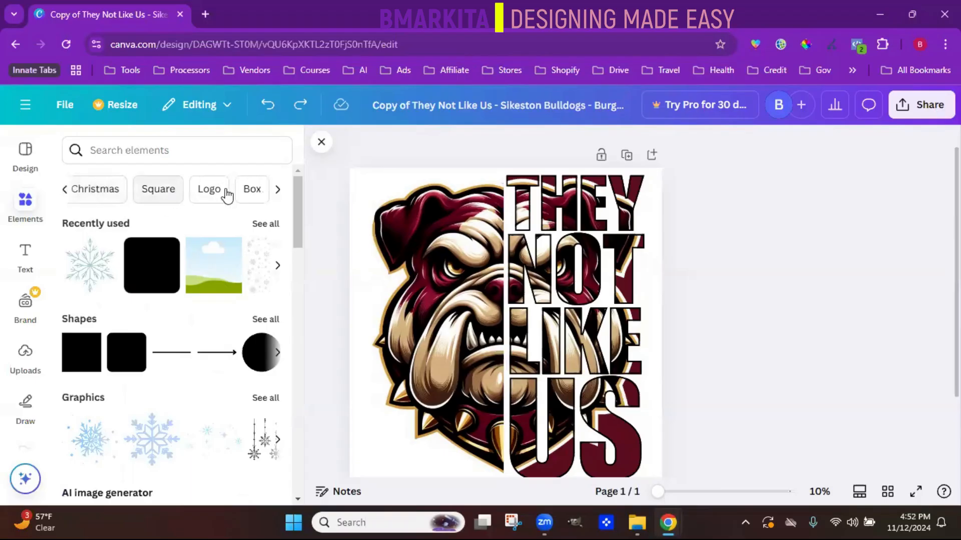
pyautogui.click(278, 193)
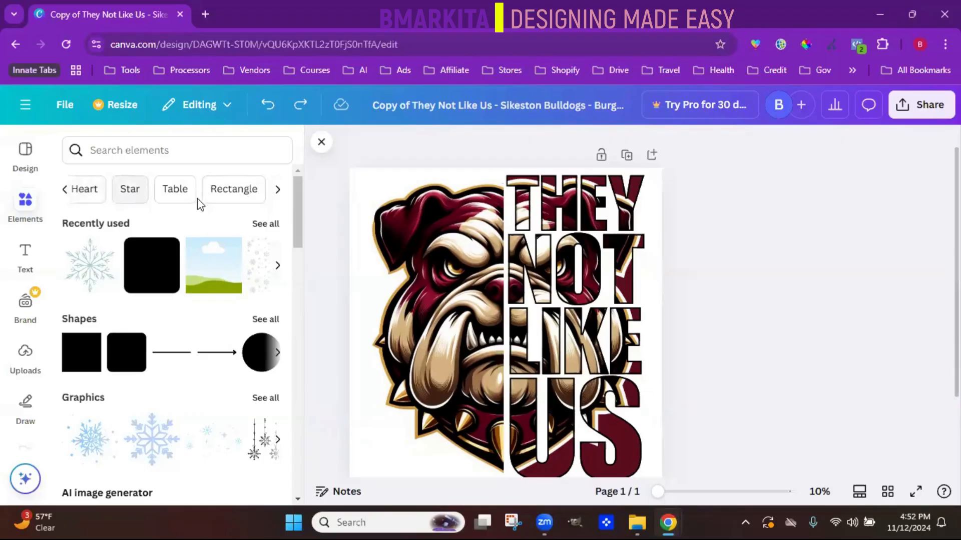
pyautogui.click(277, 194)
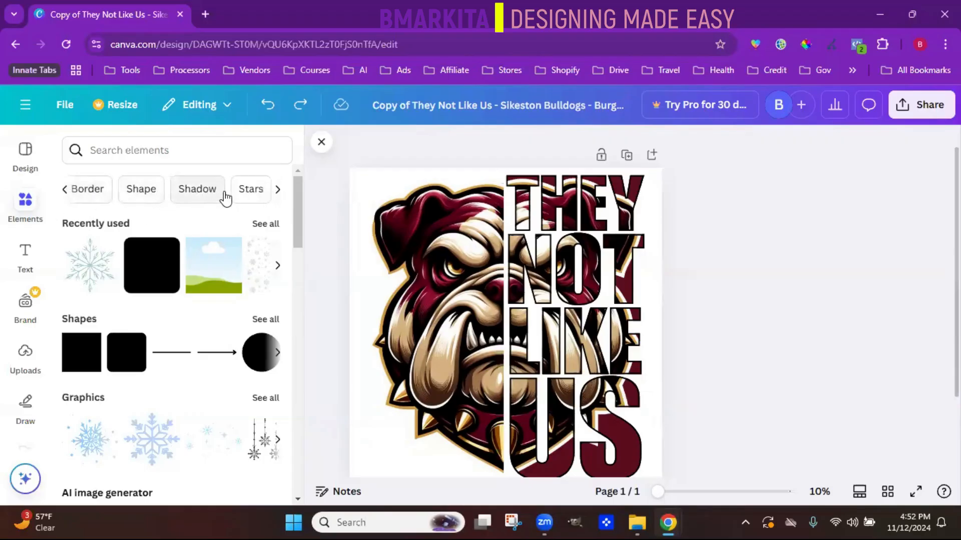
pyautogui.click(278, 194)
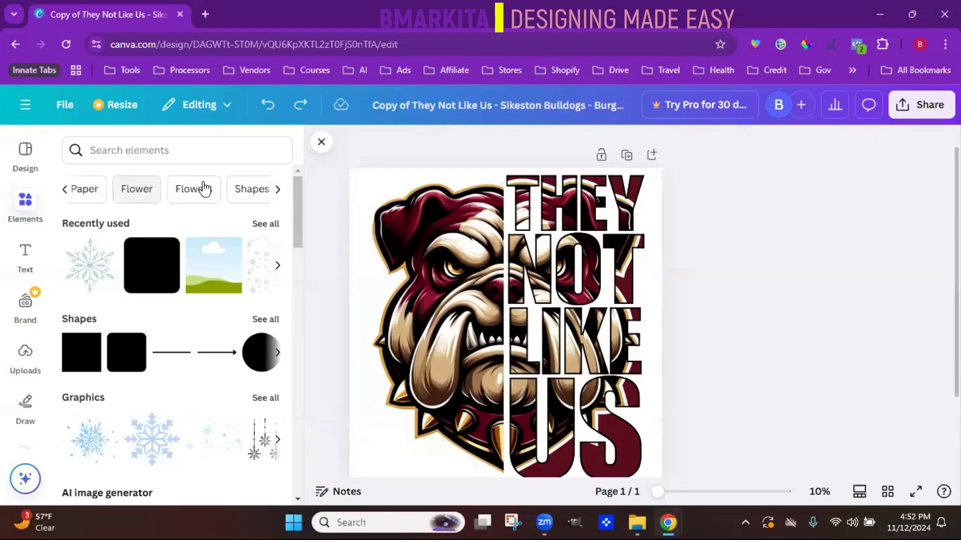
pyautogui.click(278, 194)
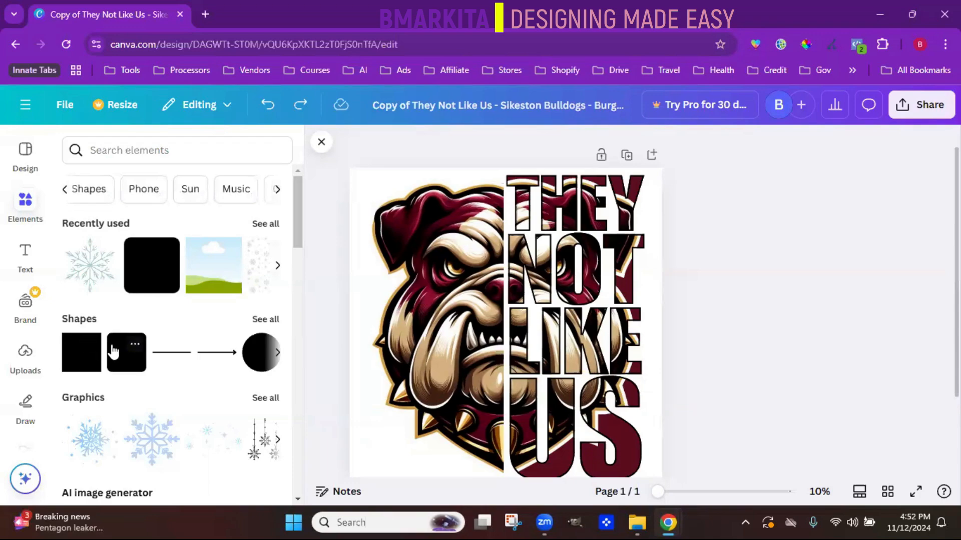
# - Add a square shape to the centre of the bulldog design and look through the alternative shapes for it
pyautogui.click(92, 373)
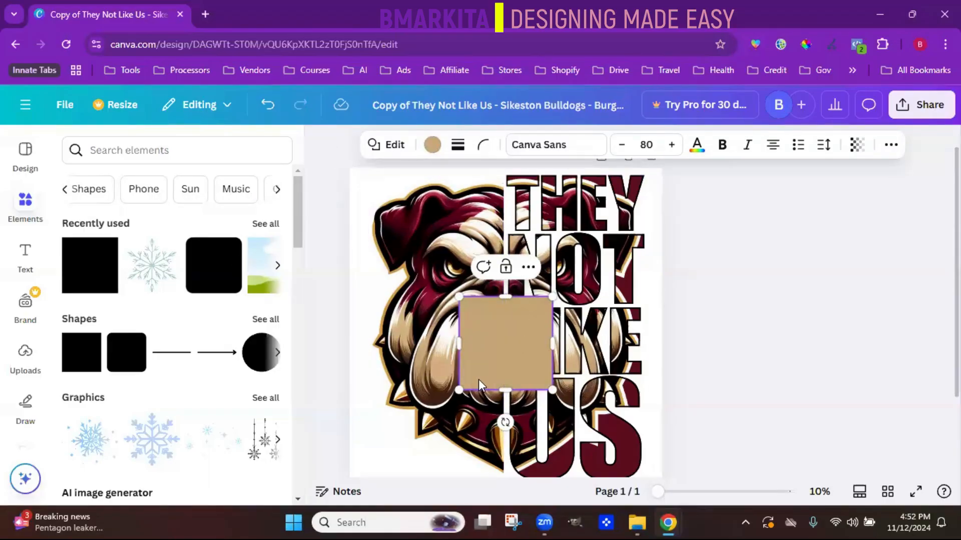
pyautogui.click(387, 143)
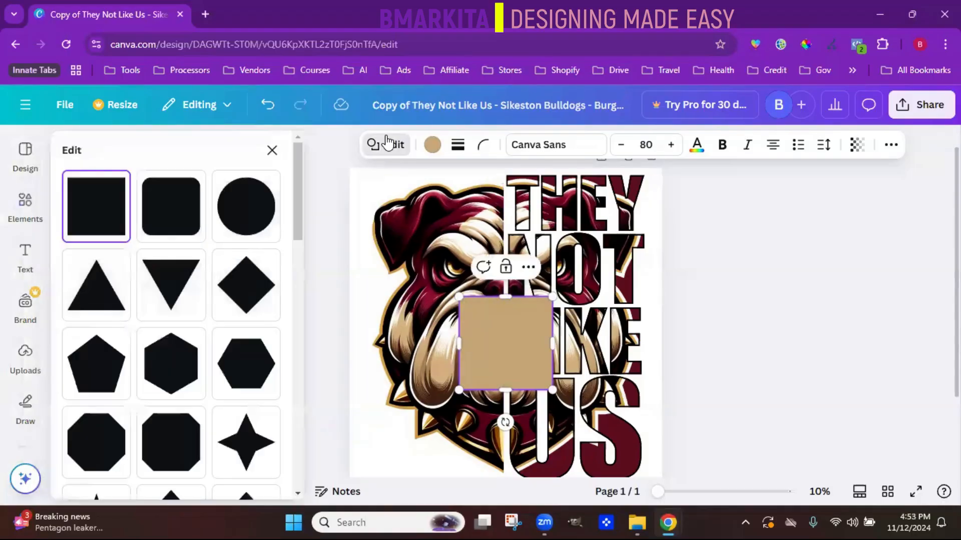
pyautogui.moveTo(295, 205); pyautogui.dragTo(350, 272)
pyautogui.click(383, 150)
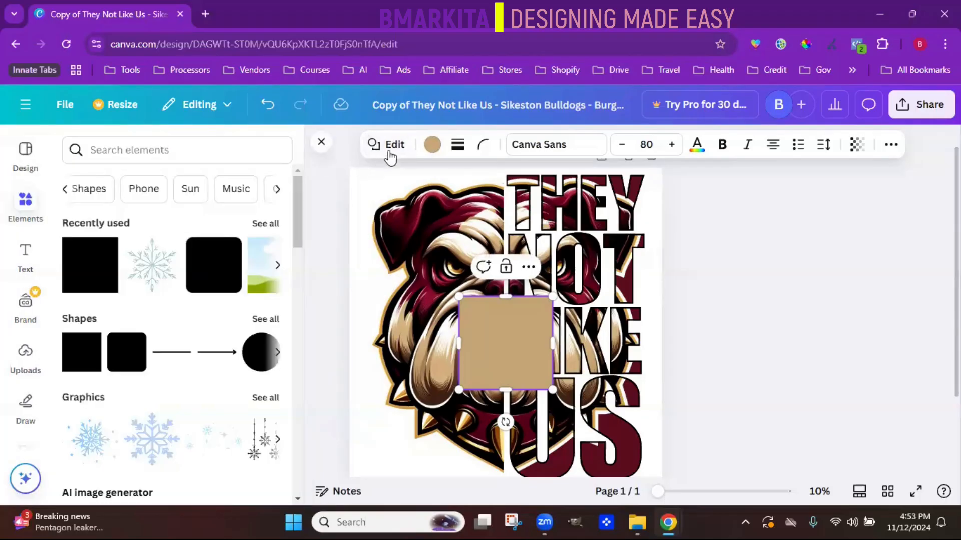
# - Fill the square with the maroon document color, and replace that fill with the black-to-gold default gradient
pyautogui.click(434, 145)
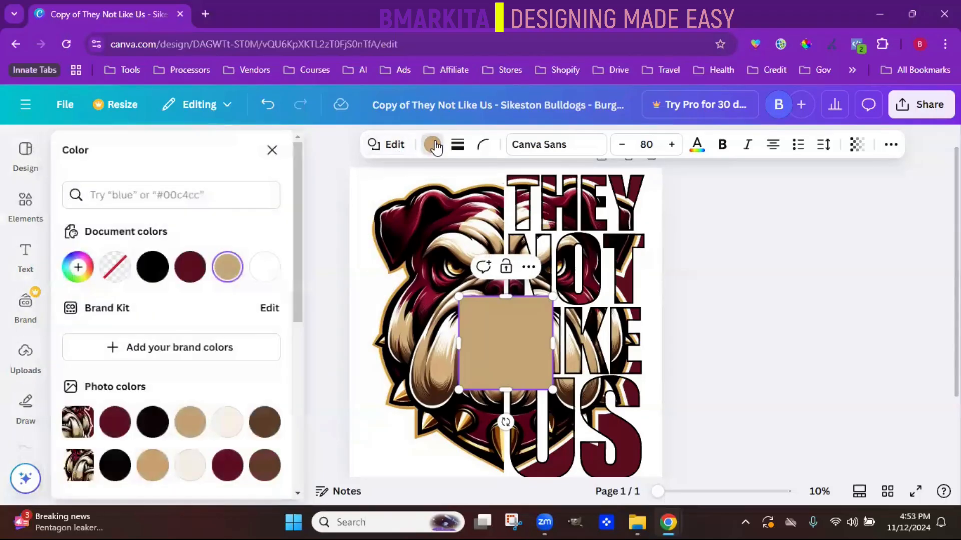
pyautogui.click(189, 268)
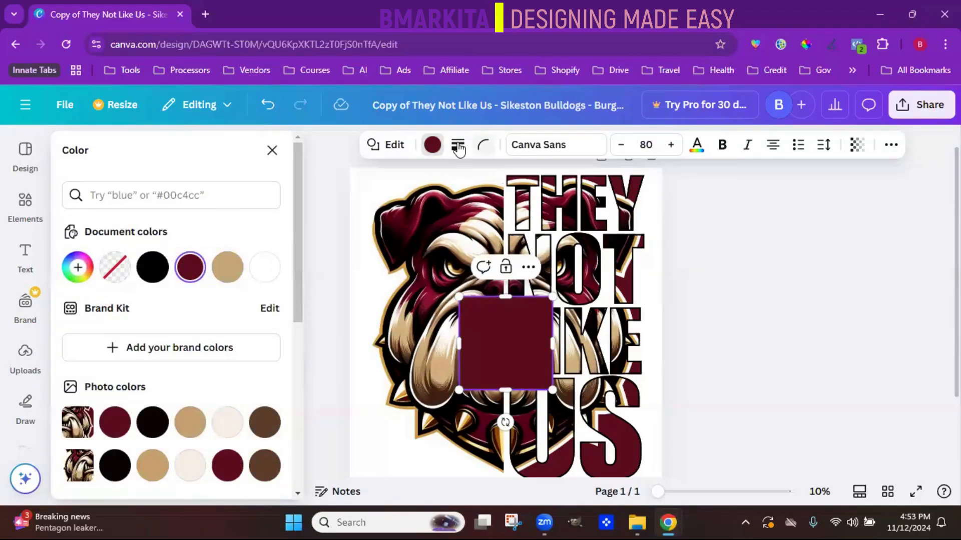
pyautogui.scroll(-1, 307, 220)
pyautogui.scroll(-3, 307, 214)
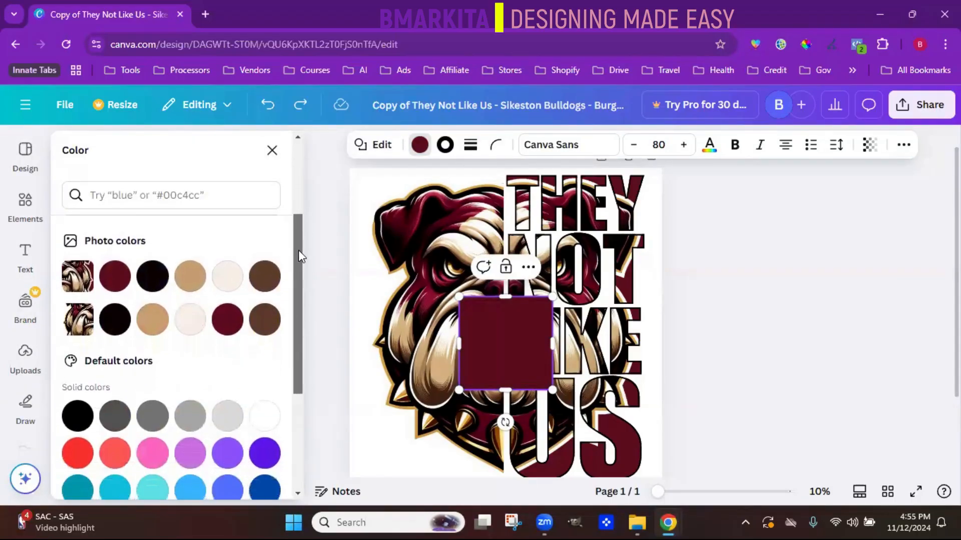
pyautogui.moveTo(297, 261); pyautogui.dragTo(294, 342)
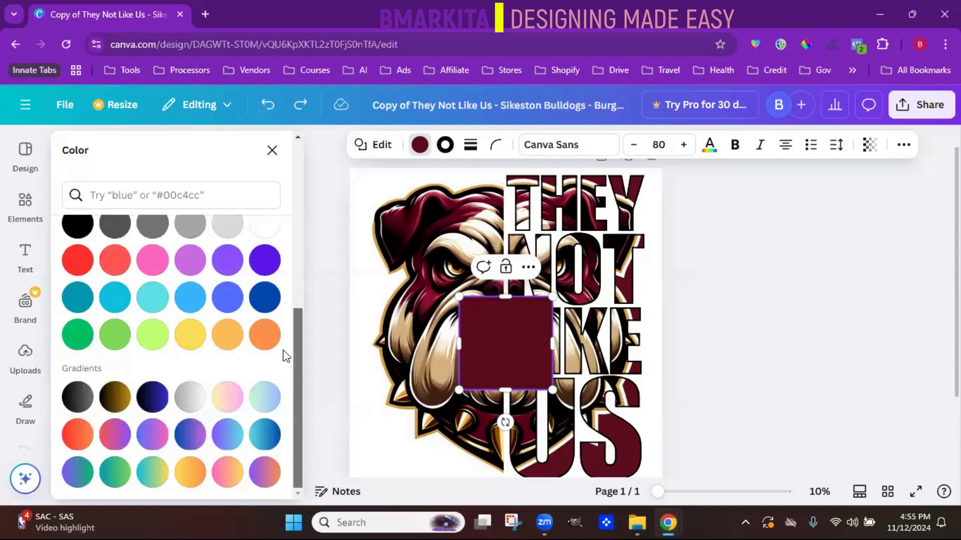
pyautogui.click(110, 402)
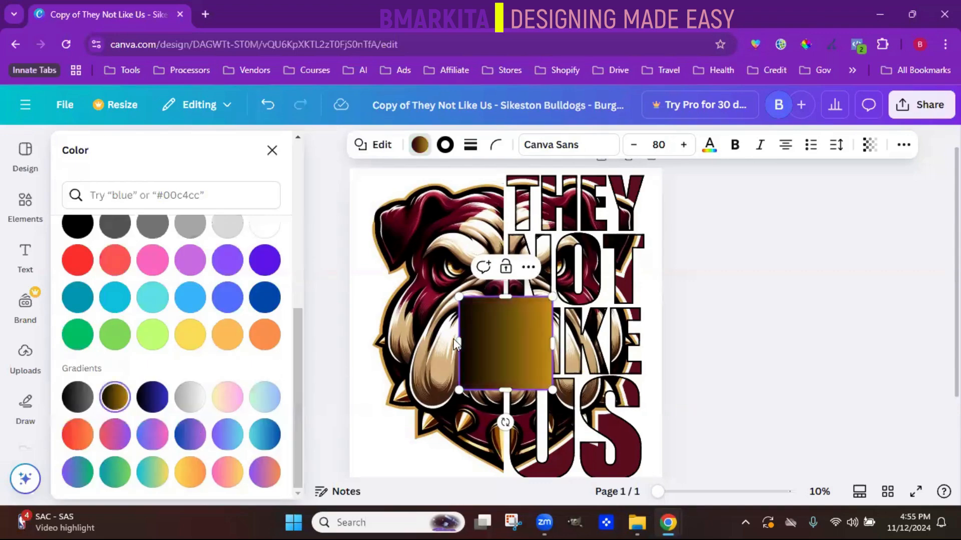
# - Give the square a solid border with a weight of 46 and color the border maroon
pyautogui.click(470, 144)
pyautogui.moveTo(387, 236); pyautogui.dragTo(447, 245)
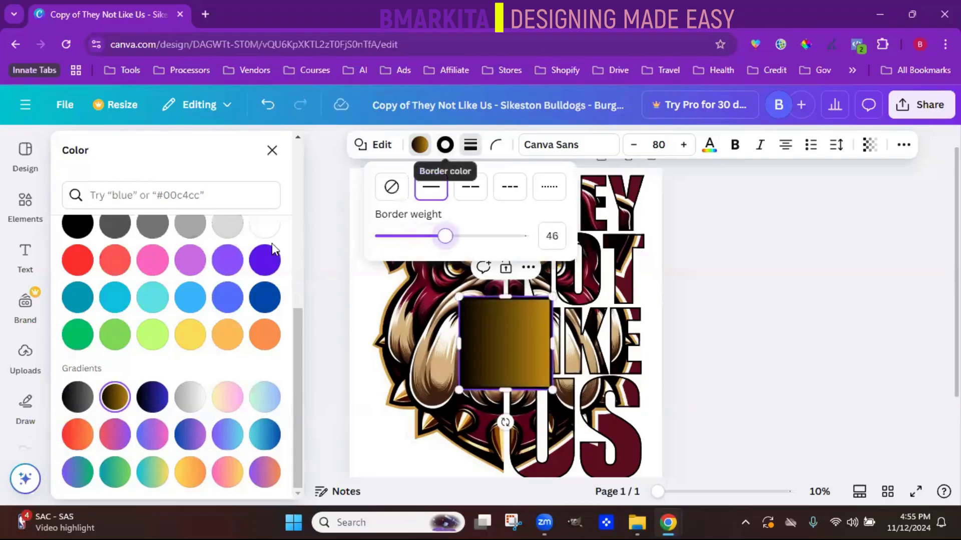
pyautogui.click(445, 145)
pyautogui.click(152, 266)
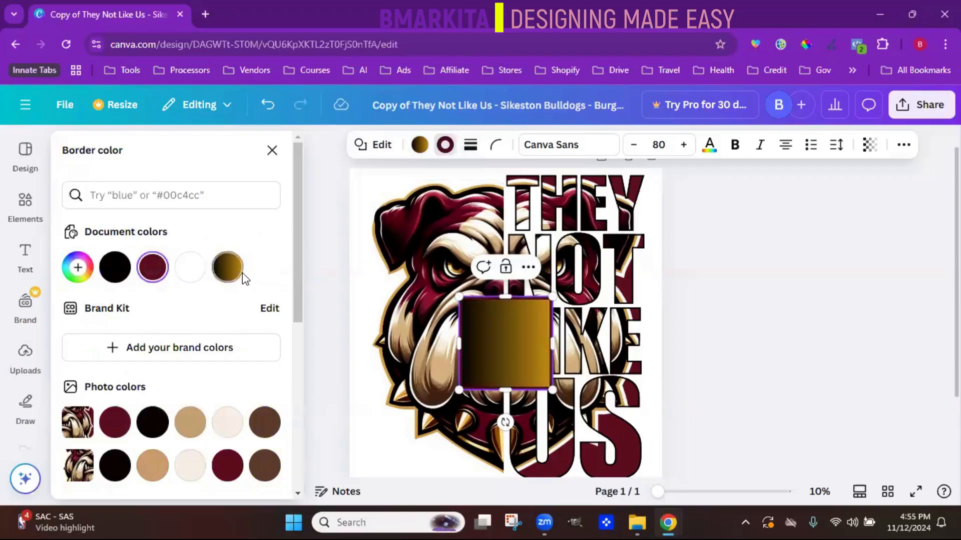
# - Try the black-to-gold gradient and the black-to-blue gradient on the square's border
pyautogui.click(238, 276)
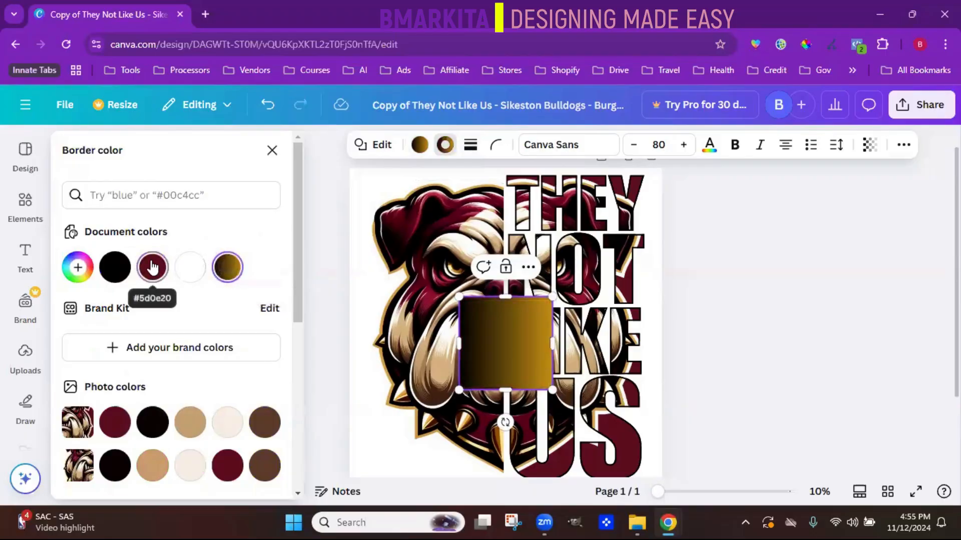
pyautogui.scroll(-6, 299, 421)
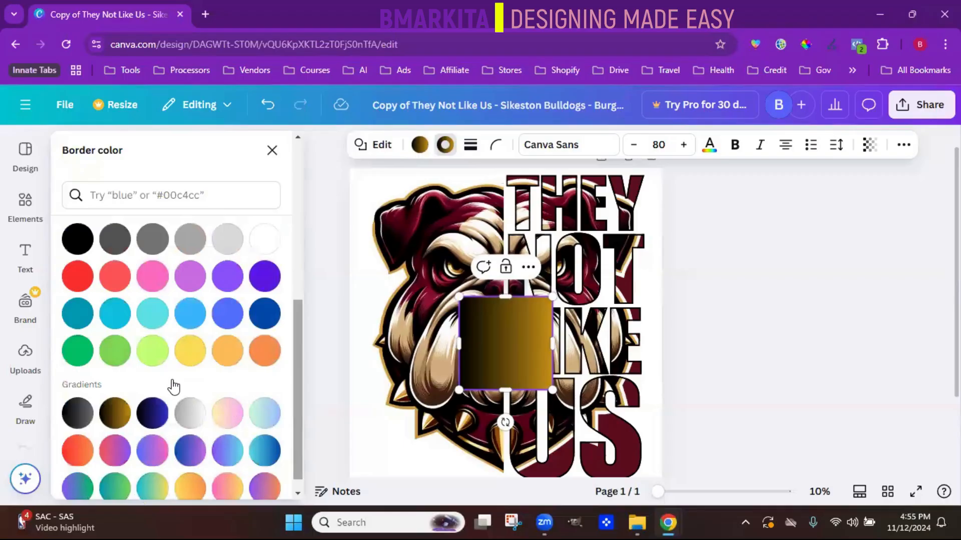
pyautogui.click(152, 416)
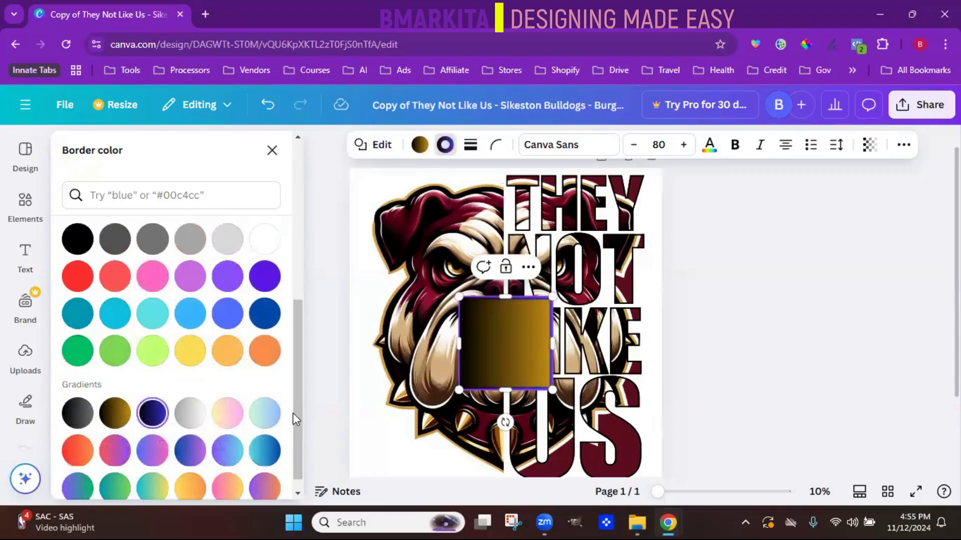
pyautogui.moveTo(293, 413); pyautogui.dragTo(168, 195)
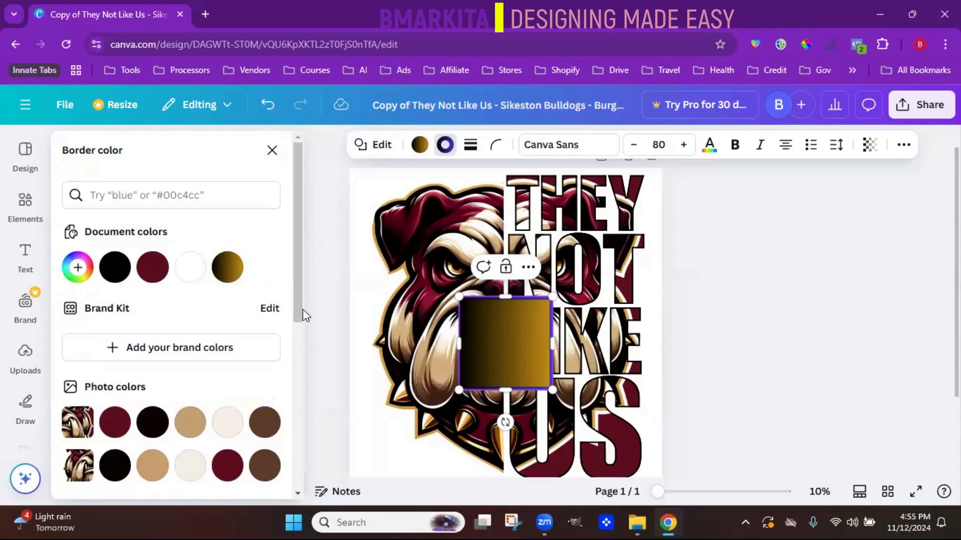
# - Look over the border color palettes and set the square's border to the hex color #7321ad
pyautogui.scroll(-3, 291, 351)
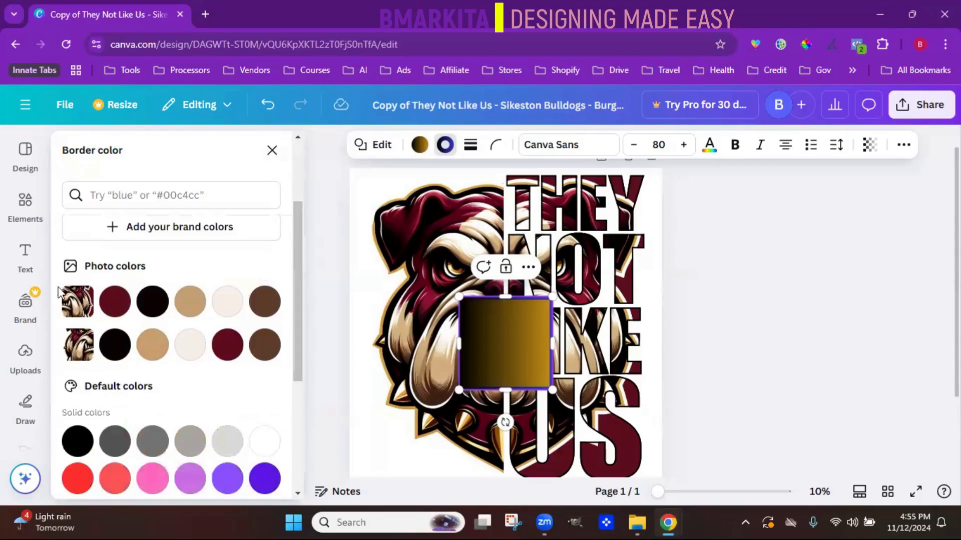
pyautogui.moveTo(294, 335); pyautogui.dragTo(293, 258)
pyautogui.scroll(2, 293, 258)
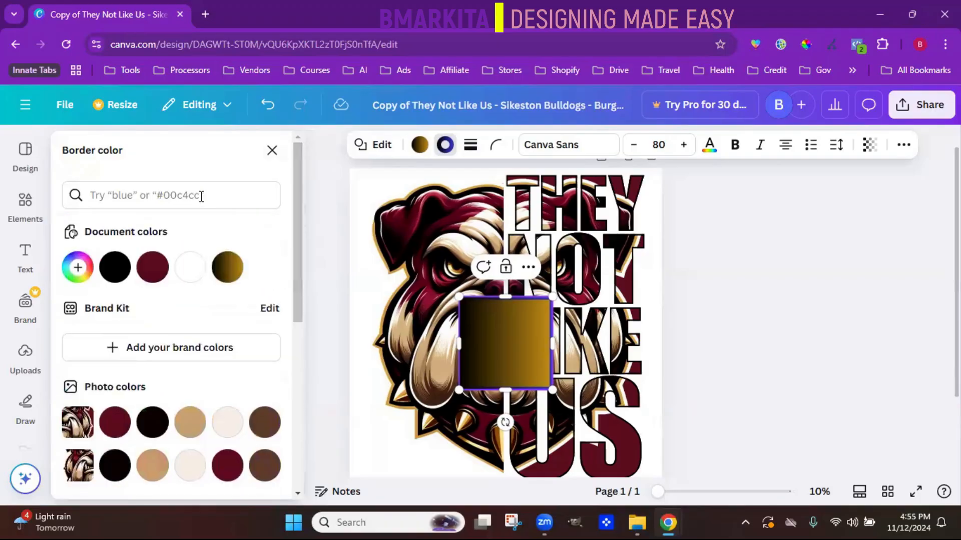
pyautogui.click(121, 198)
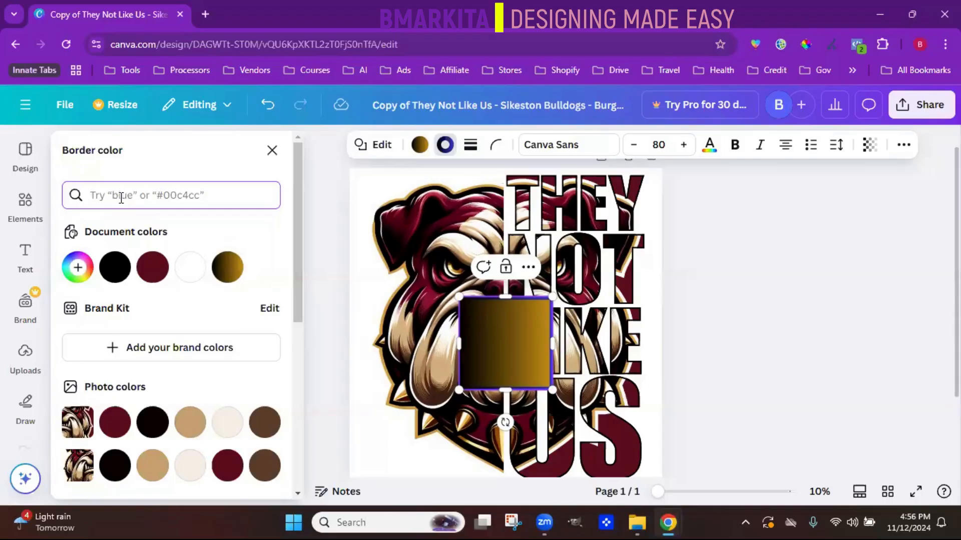
pyautogui.write('#7')
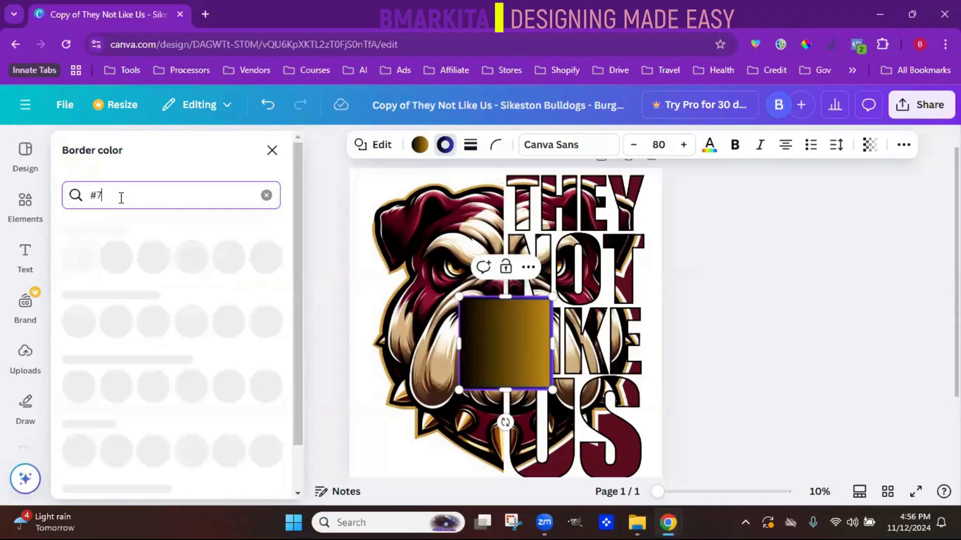
pyautogui.write('321ad')
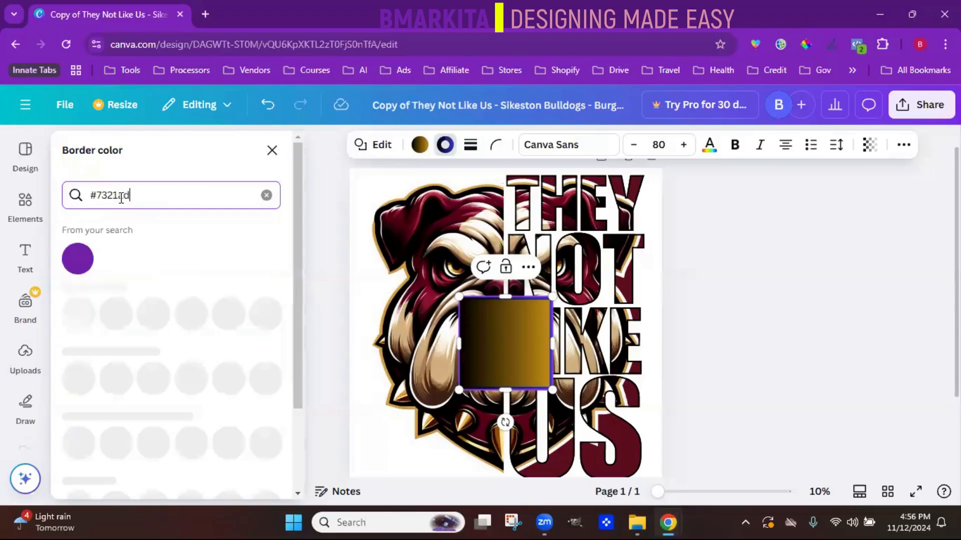
pyautogui.press('Return')
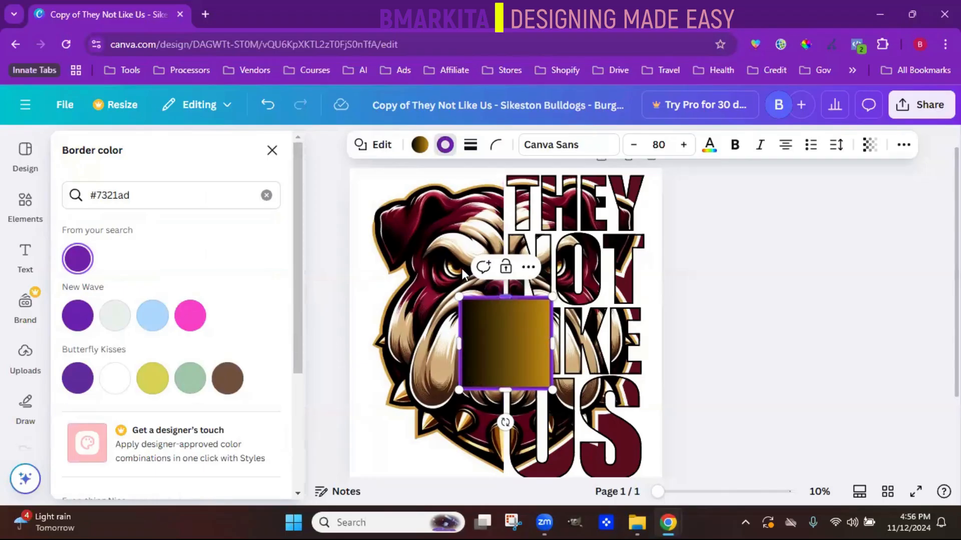
# - Add the light blue snowflake graphic from the elements and move it up toward the square's upper-right corner
pyautogui.click(25, 203)
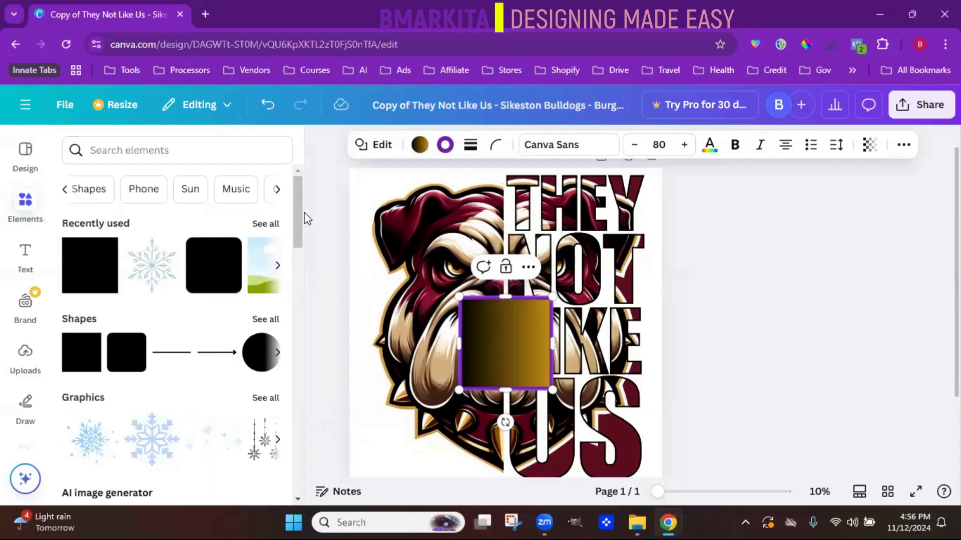
pyautogui.moveTo(298, 205); pyautogui.dragTo(300, 244)
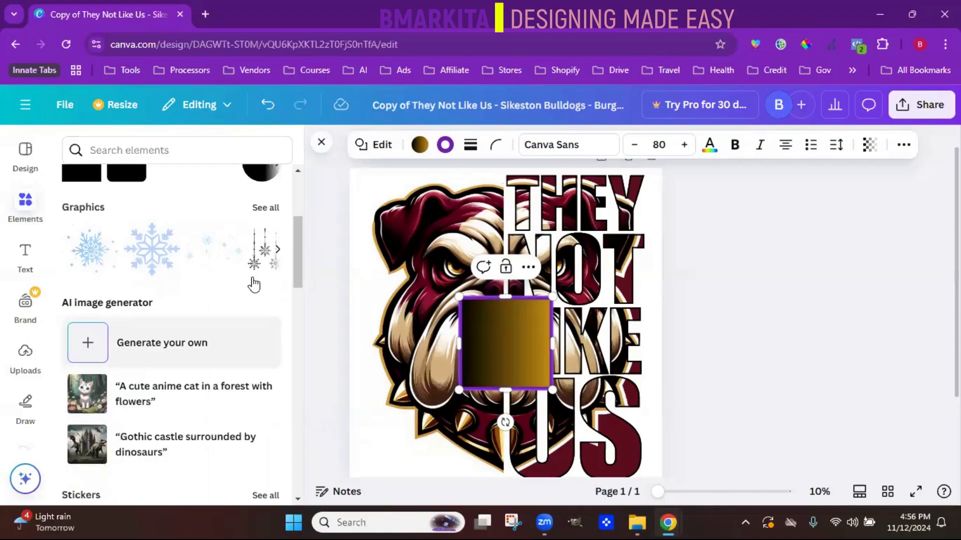
pyautogui.click(160, 266)
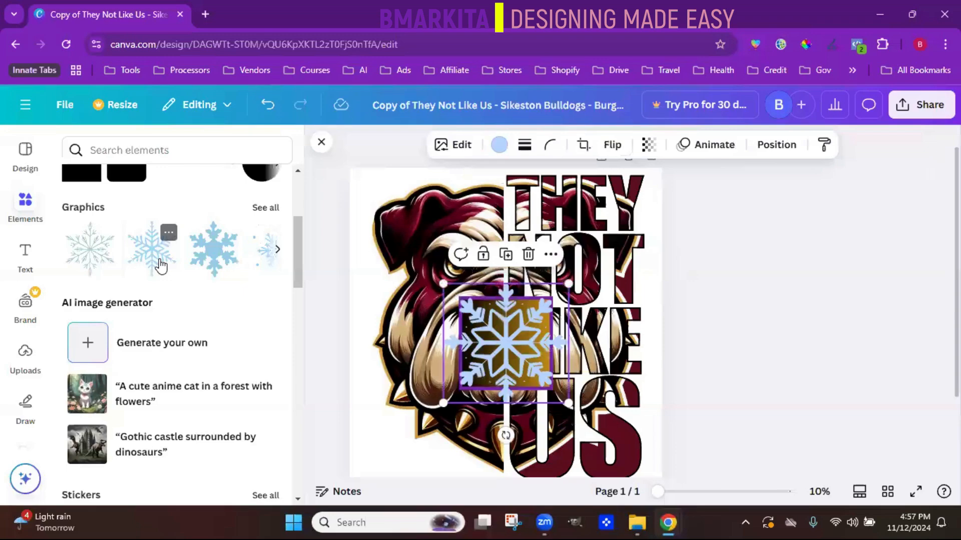
pyautogui.moveTo(503, 341); pyautogui.dragTo(540, 327)
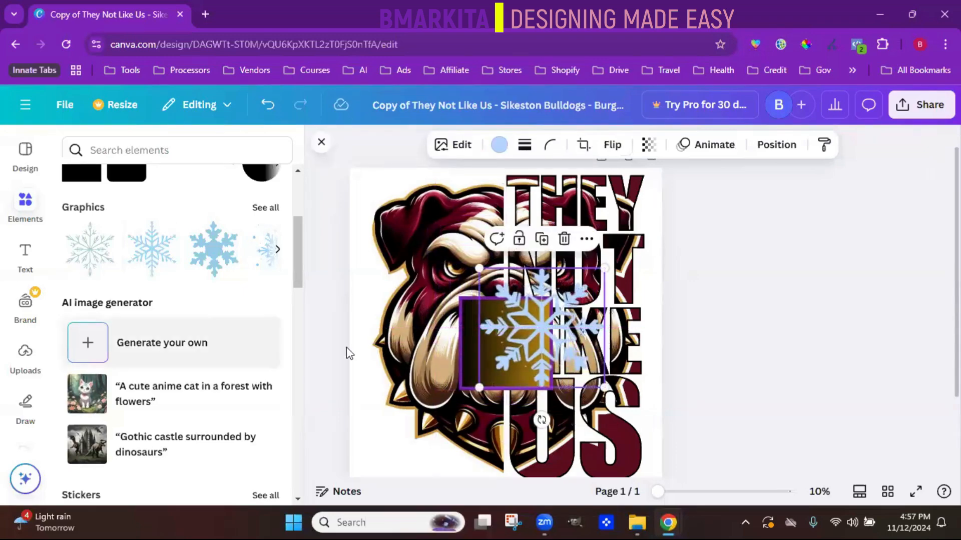
# - Duplicate the snowflake and move the copy to the right so it partly overlaps the original
pyautogui.scroll(-1, 260, 296)
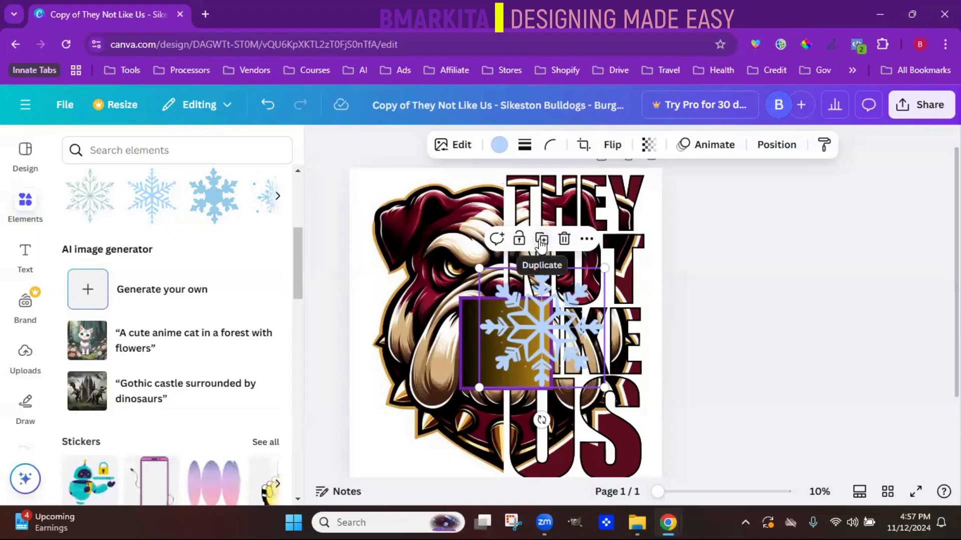
pyautogui.click(541, 241)
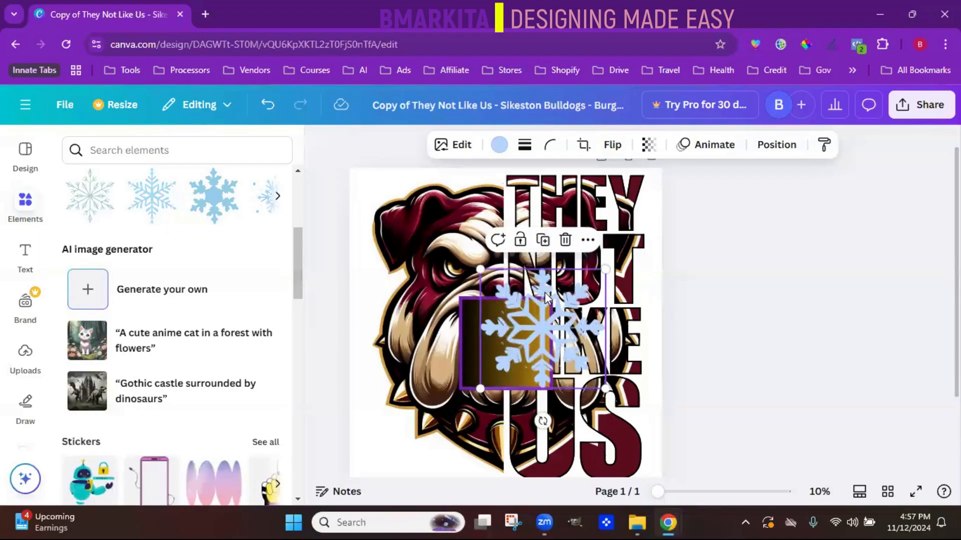
pyautogui.moveTo(581, 299); pyautogui.dragTo(624, 309)
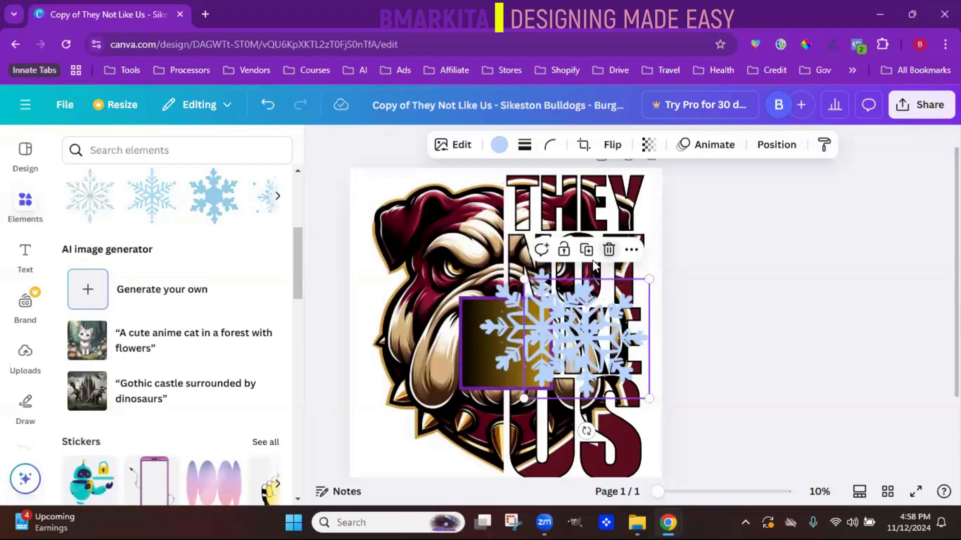
# - Delete the duplicated snowflake and the original snowflake from the design
pyautogui.click(610, 250)
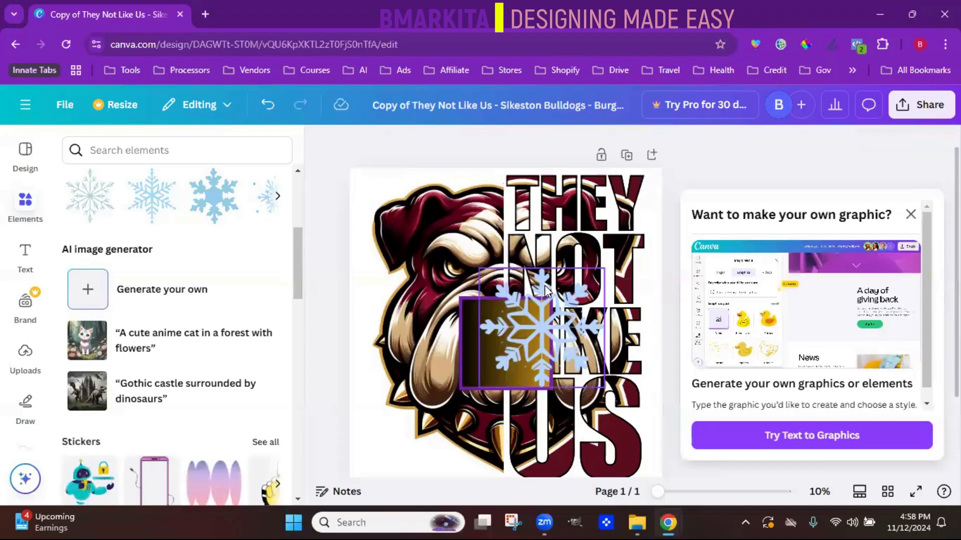
pyautogui.click(545, 289)
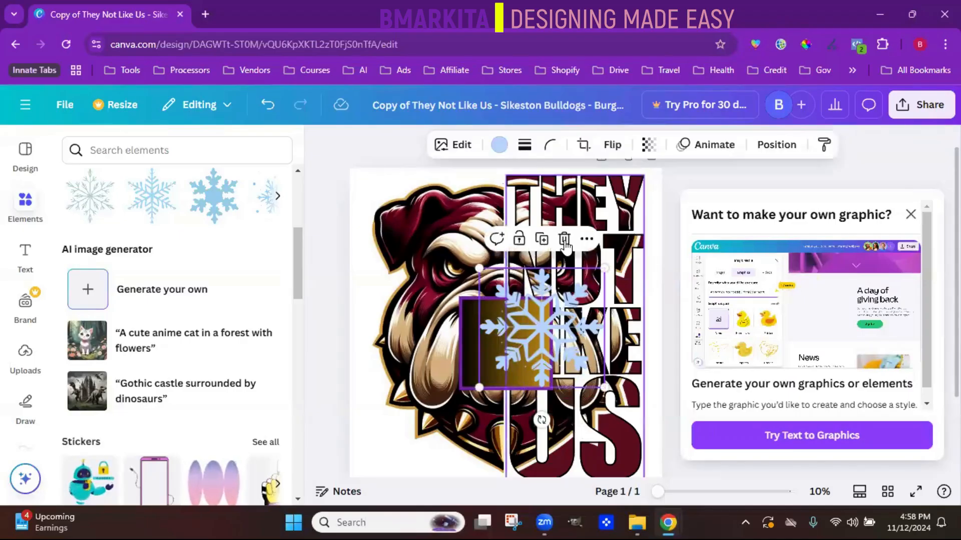
pyautogui.press('Delete')
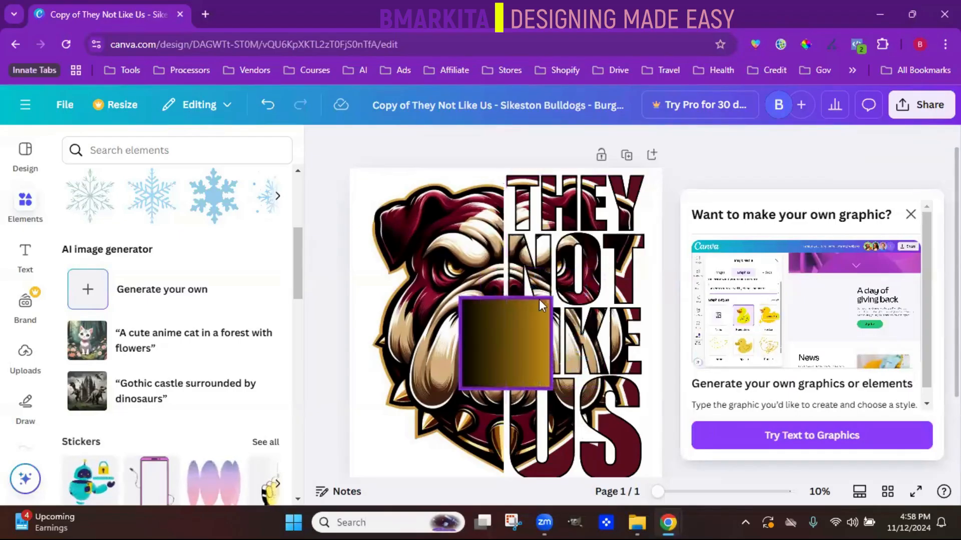
# - Delete the gradient square from the design and dismiss the suggestion to generate graphics
pyautogui.click(536, 314)
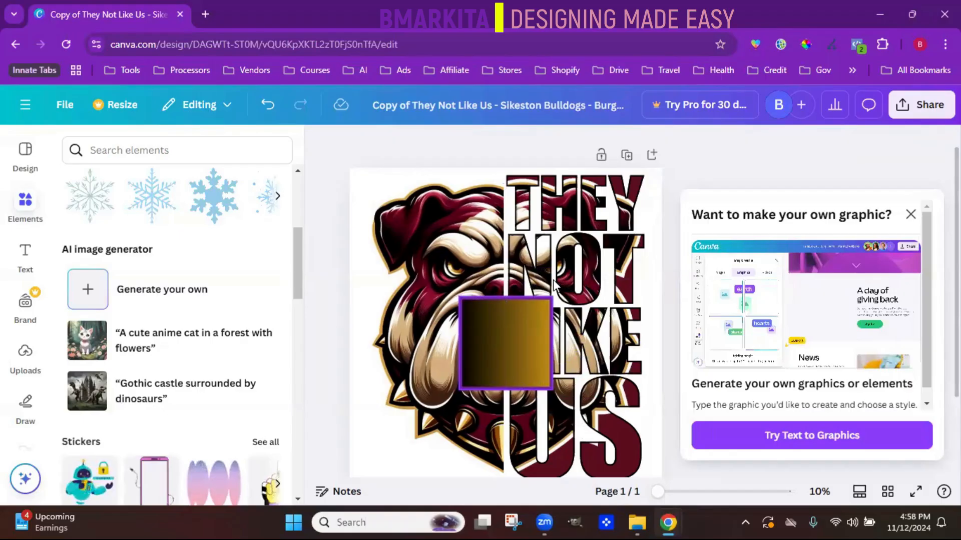
pyautogui.click(529, 268)
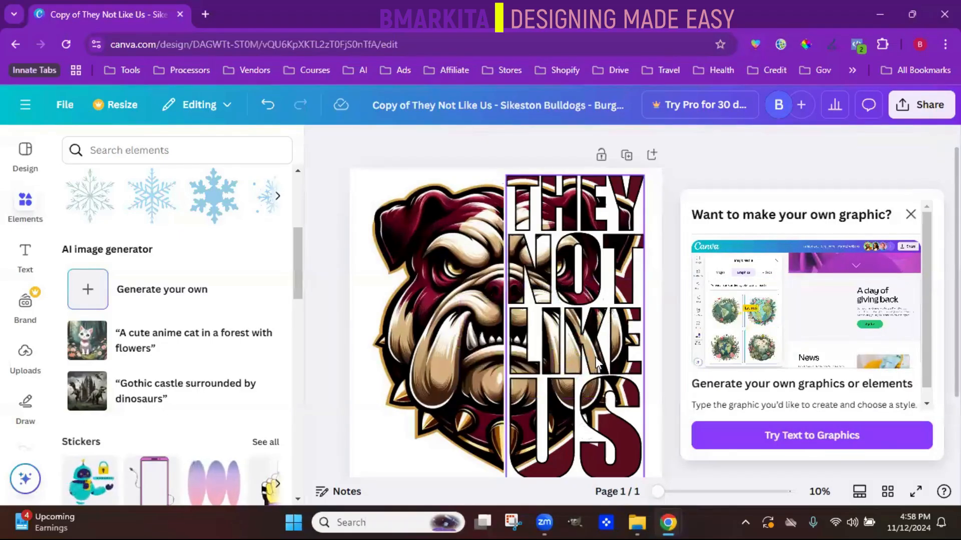
pyautogui.click(910, 215)
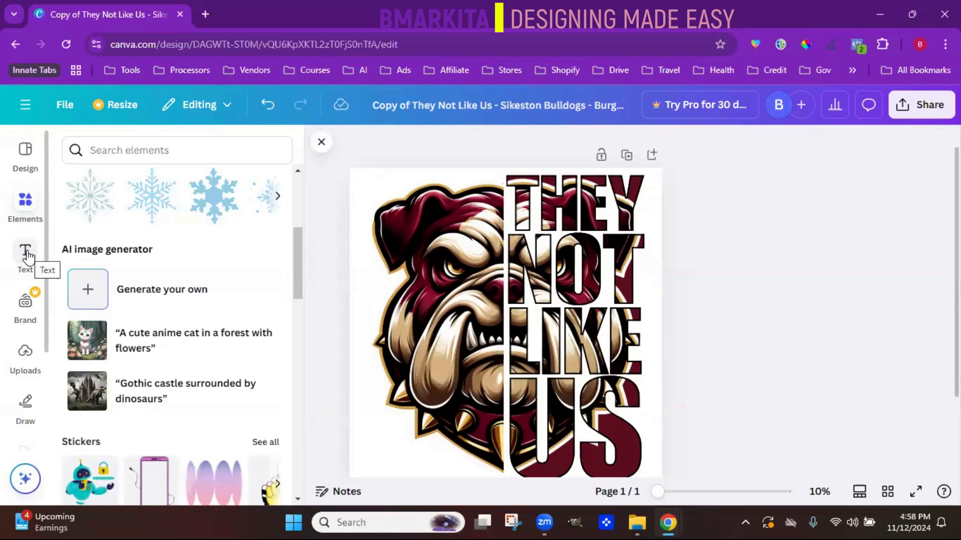
# - Try adding a default paragraph text box over the bulldog, view its additional options, and undo the addition
pyautogui.click(25, 253)
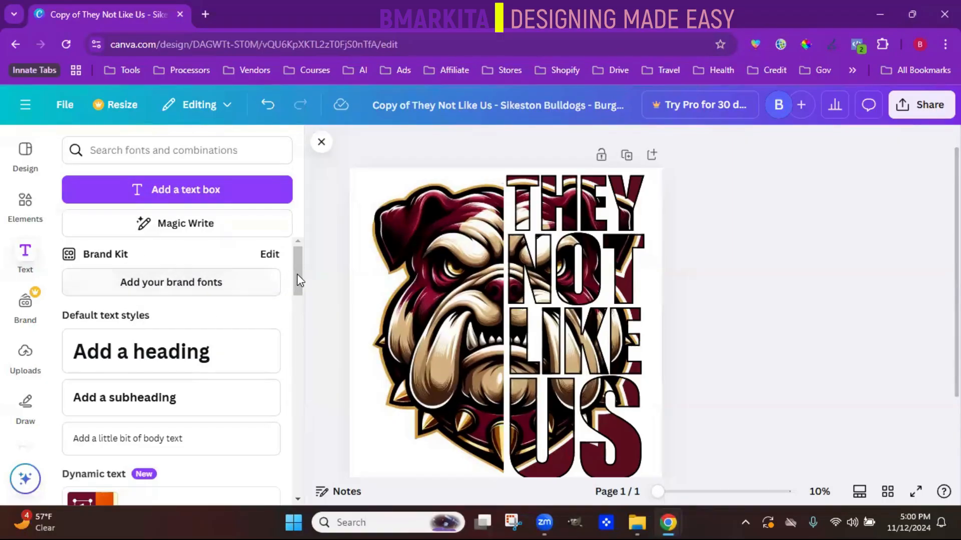
pyautogui.moveTo(296, 274); pyautogui.dragTo(325, 230)
pyautogui.click(208, 197)
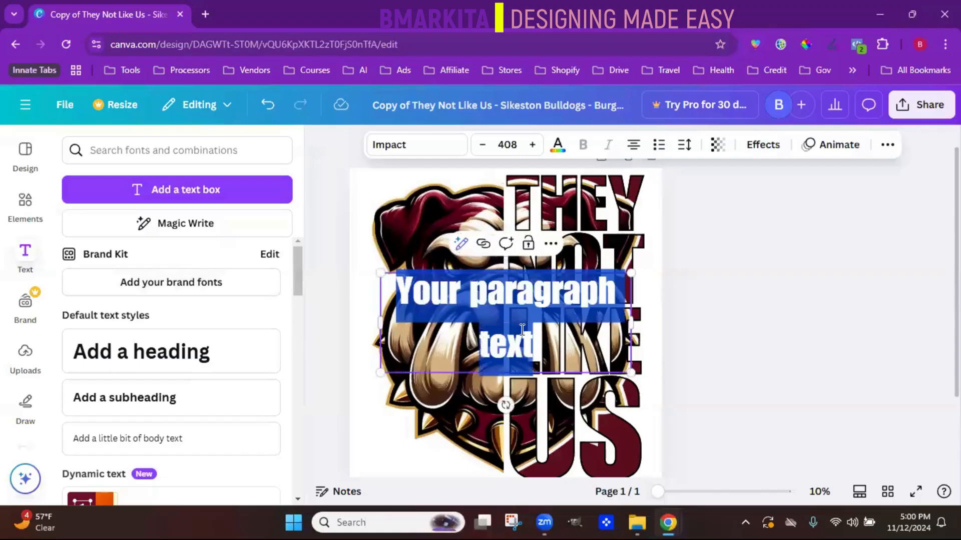
pyautogui.click(550, 243)
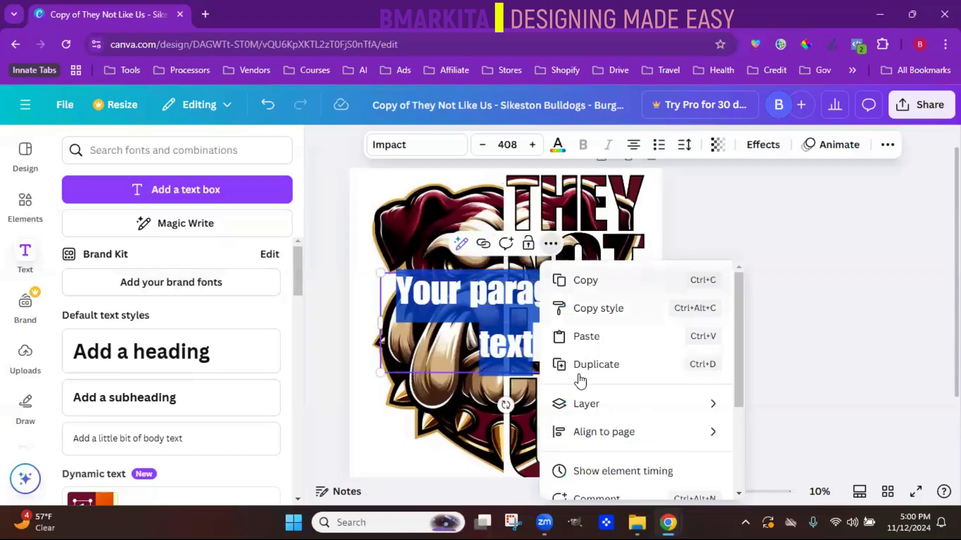
pyautogui.click(265, 119)
pyautogui.click(265, 118)
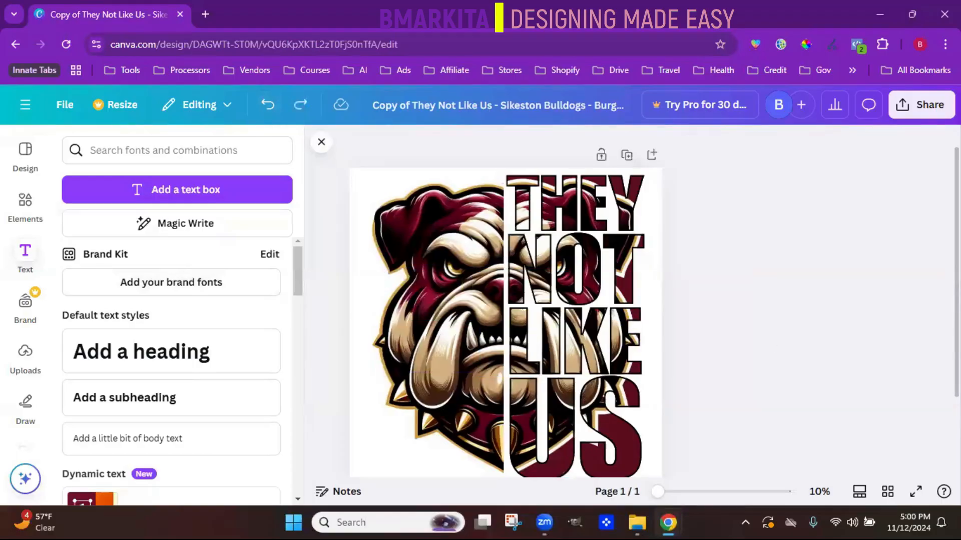
# - Select only the word SIKESTON in the design's bottom text line, look through the color palettes, and apply the document color #5d0e20
pyautogui.scroll(-2, 539, 410)
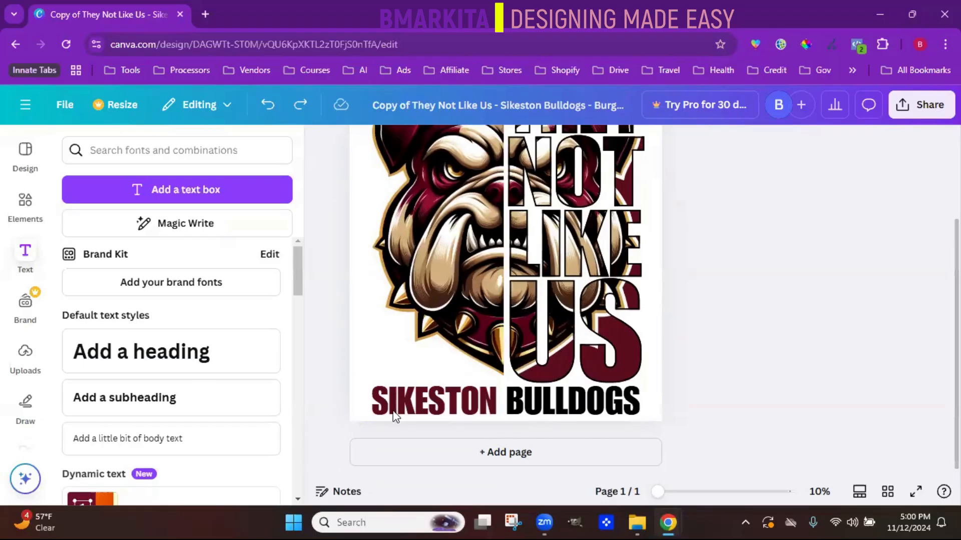
pyautogui.click(433, 398)
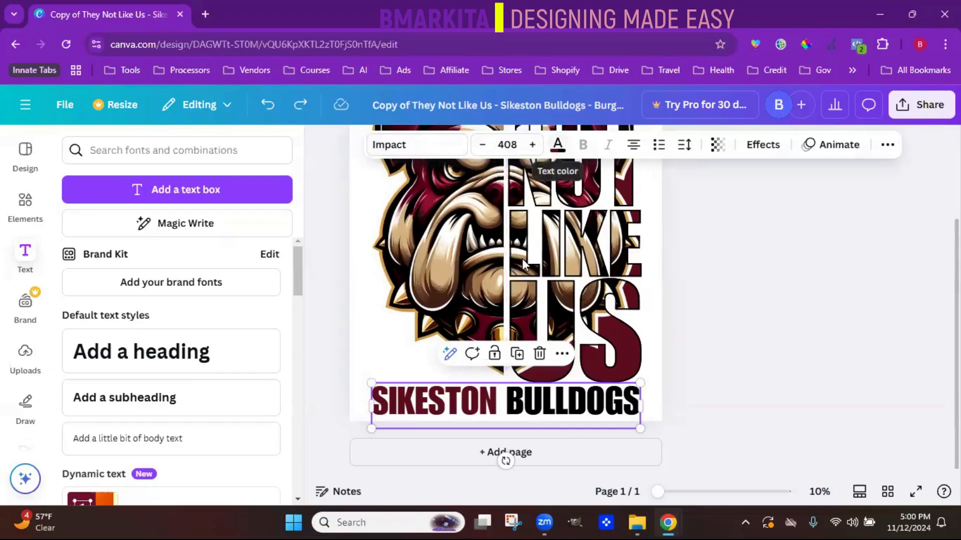
pyautogui.click(499, 403)
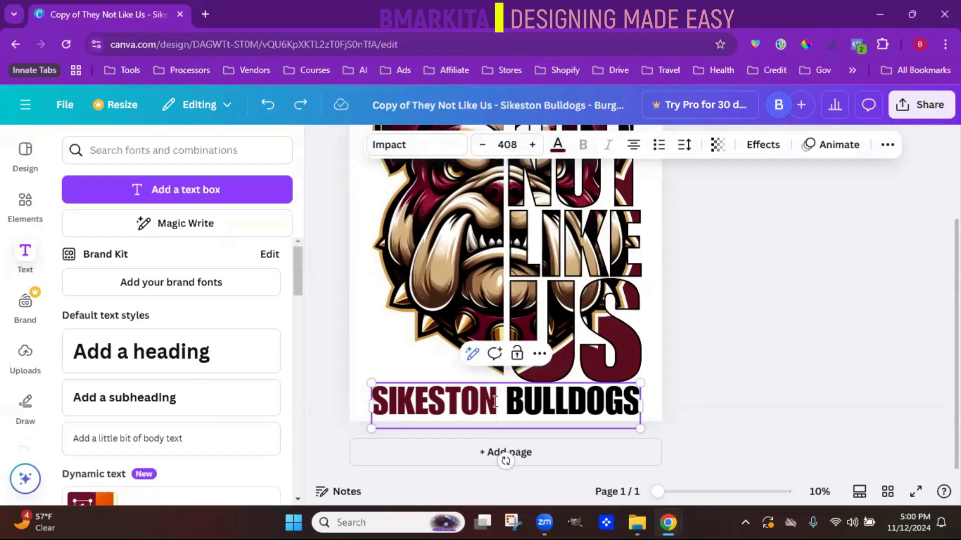
pyautogui.hotkey('ctrl', 'a')
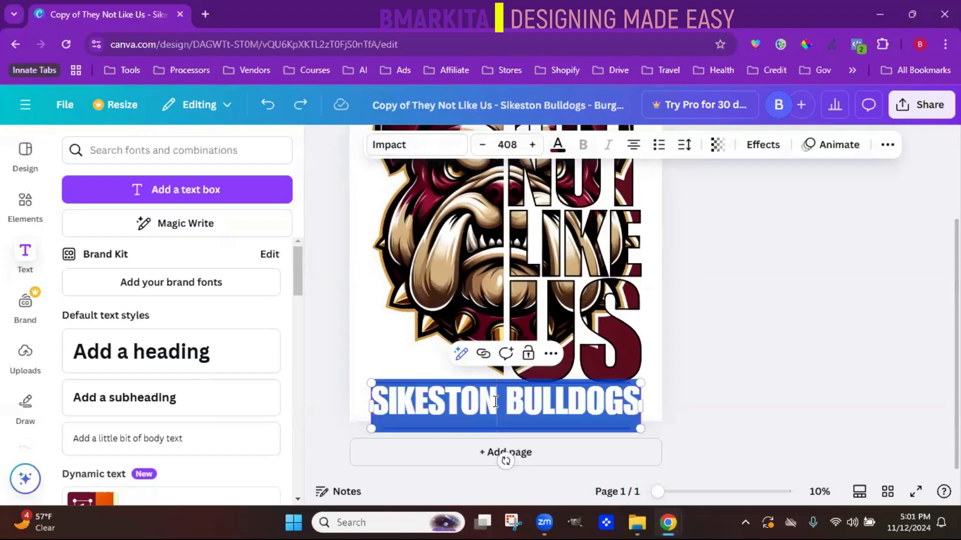
pyautogui.click(509, 403)
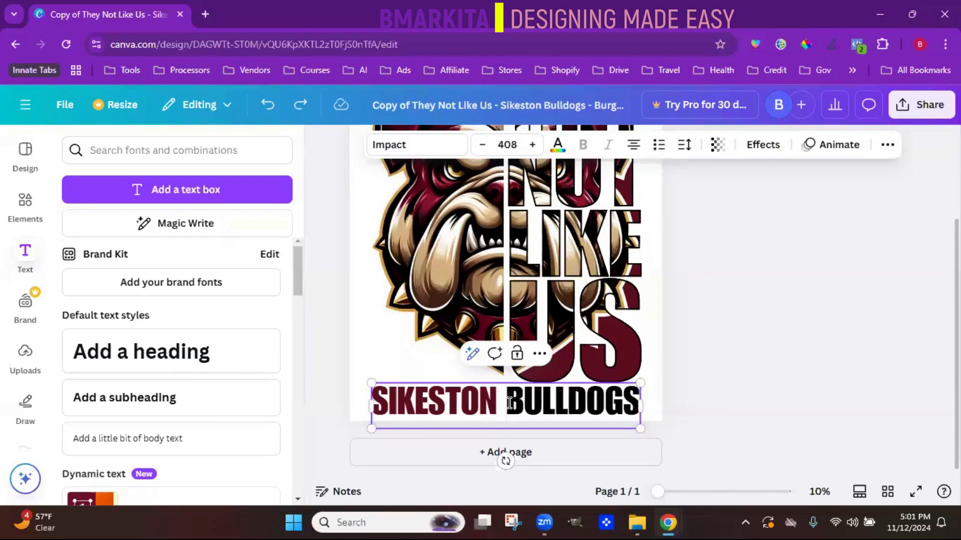
pyautogui.moveTo(495, 394); pyautogui.dragTo(375, 399)
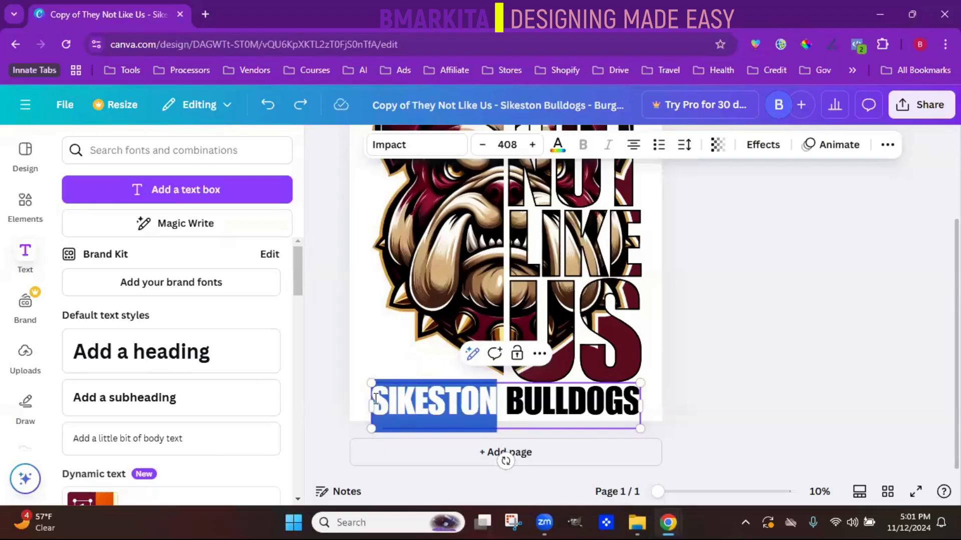
pyautogui.click(557, 146)
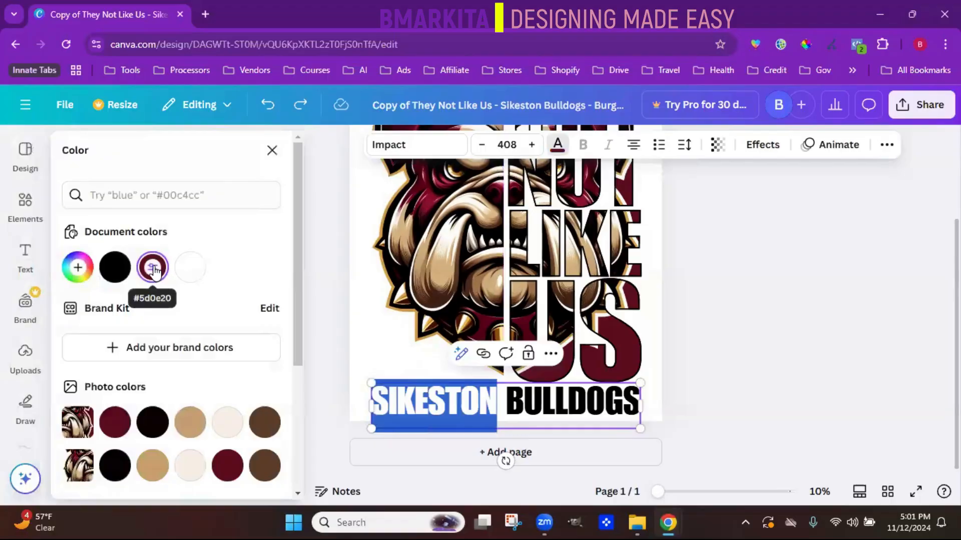
pyautogui.moveTo(296, 300); pyautogui.dragTo(301, 443)
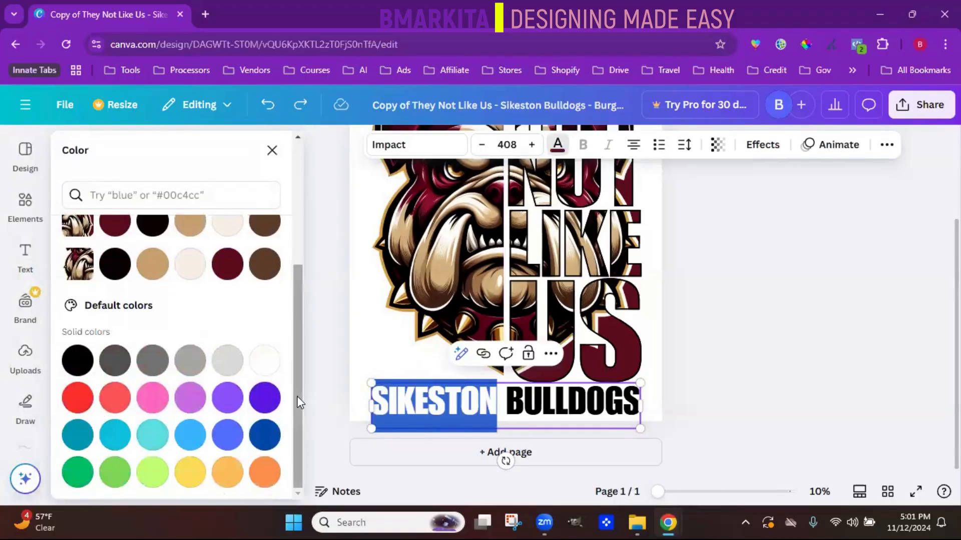
pyautogui.moveTo(298, 403); pyautogui.dragTo(302, 263)
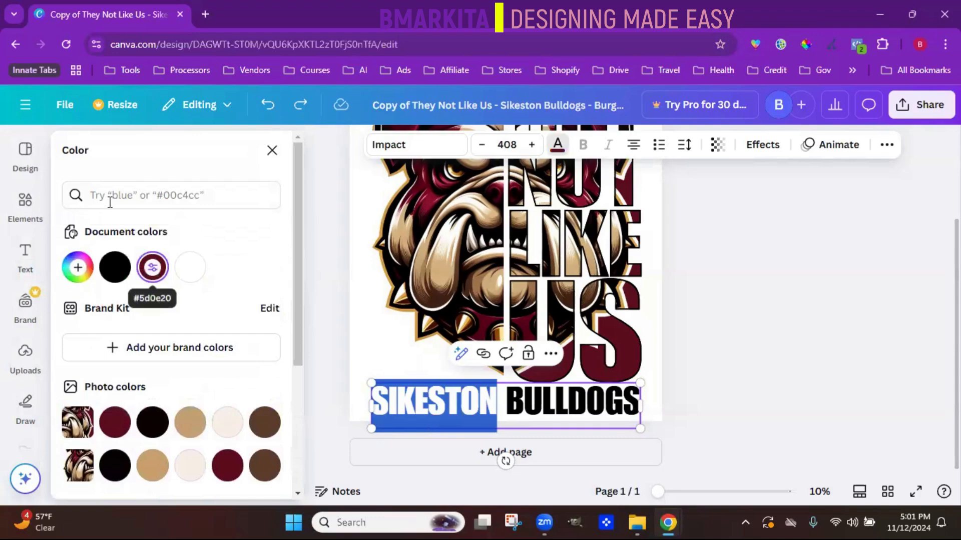
pyautogui.click(153, 270)
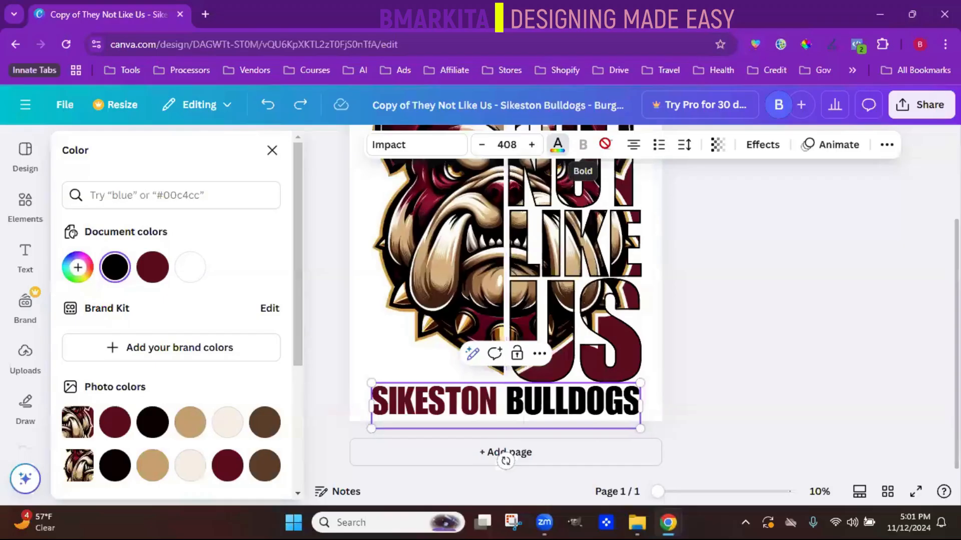
# - Set the SIKESTON BULLDOGS text to justified alignment with its transparency at 100
pyautogui.click(633, 149)
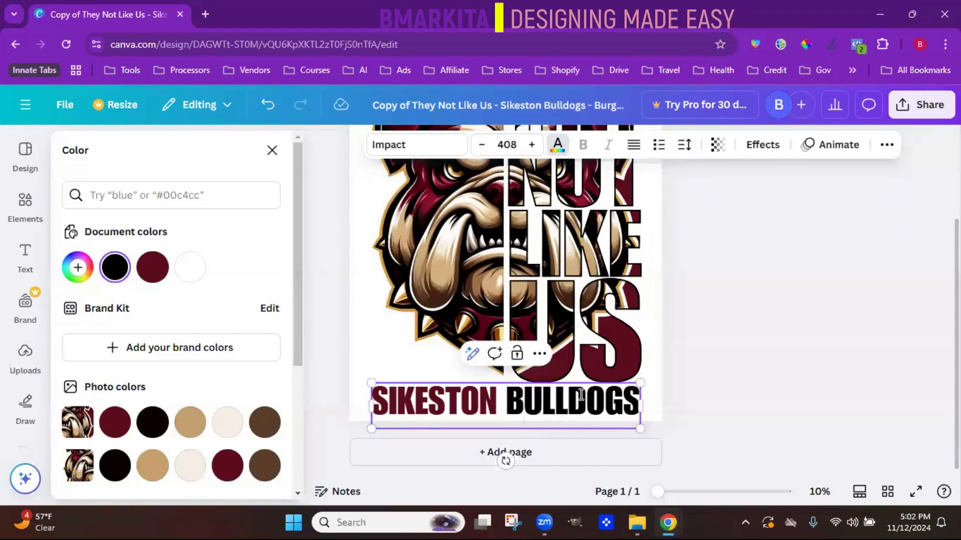
pyautogui.click(718, 145)
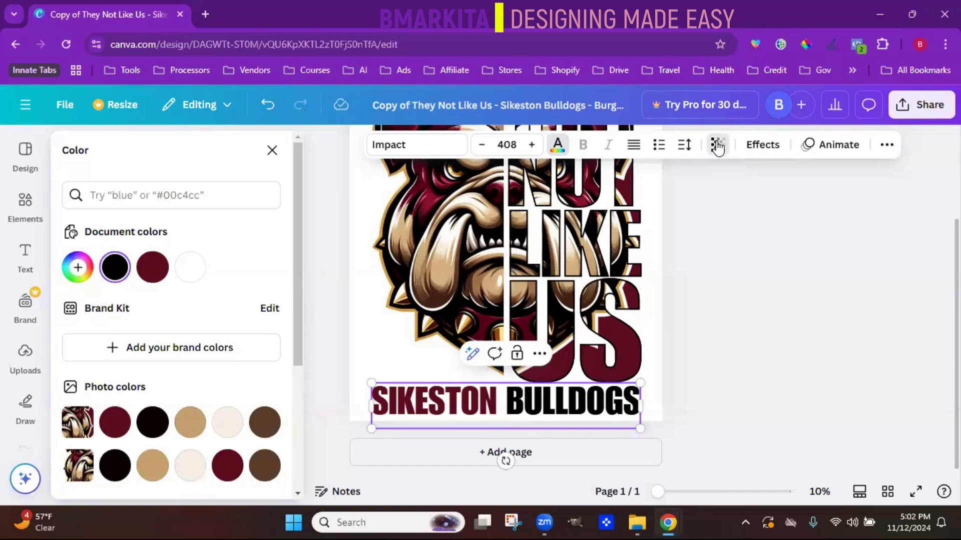
pyautogui.moveTo(746, 212); pyautogui.dragTo(766, 201)
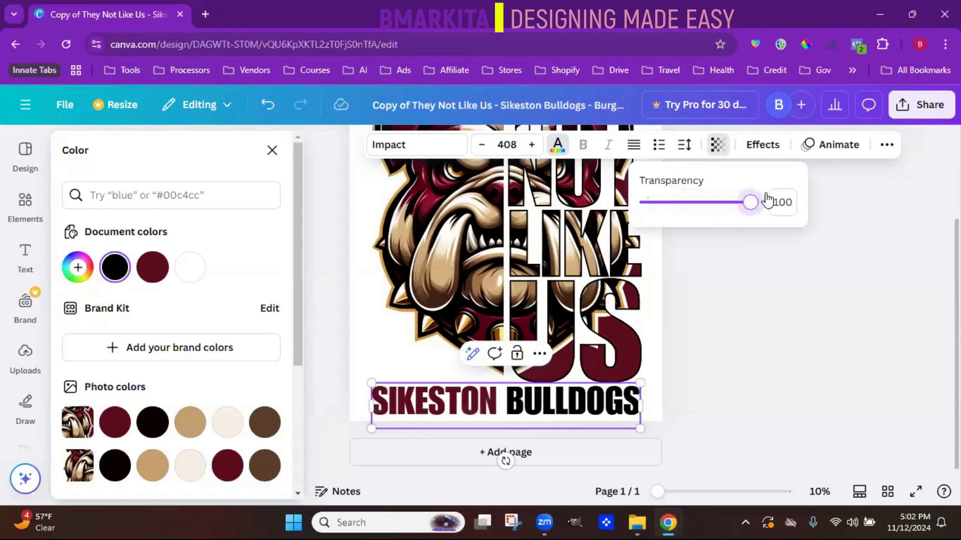
# - Browse the text effect styles and apply the Outline effect to the SIKESTON BULLDOGS text
pyautogui.click(765, 145)
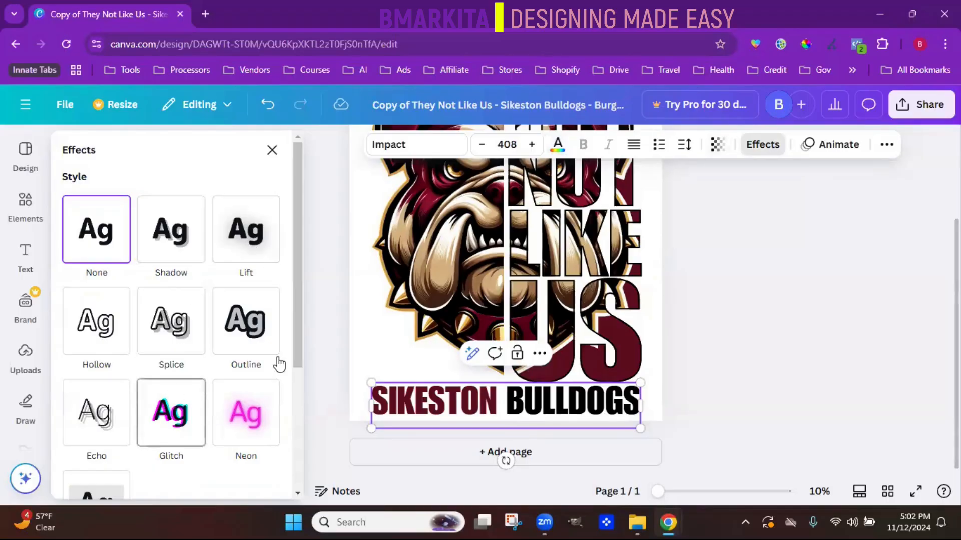
pyautogui.moveTo(294, 339); pyautogui.dragTo(311, 362)
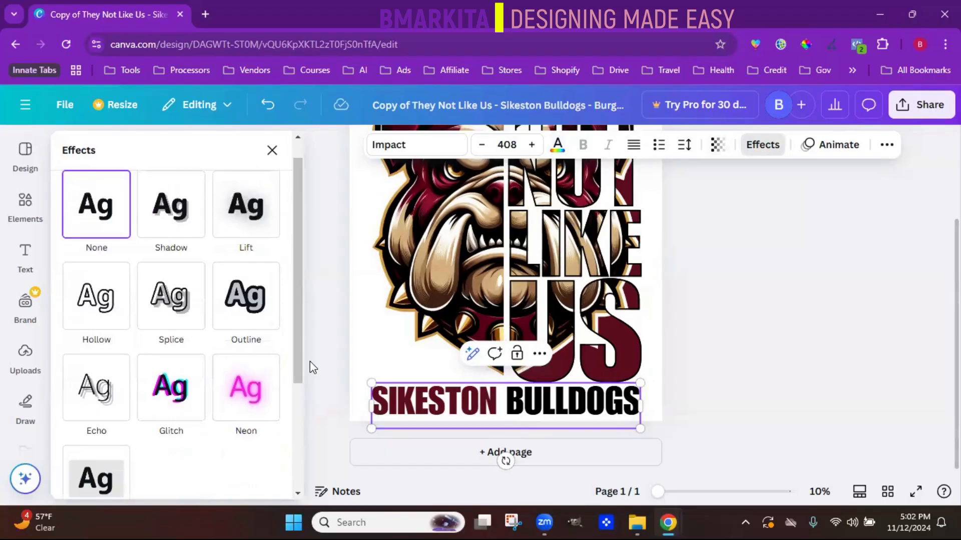
pyautogui.click(263, 319)
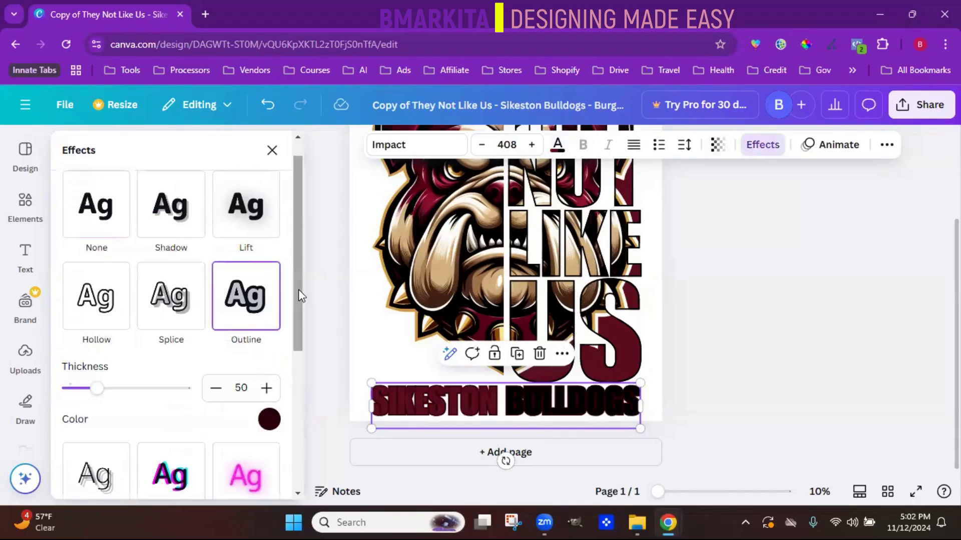
# - Set the text outline's color to the golden brown #A06113 by sampling it from a spike on the bulldog's collar
pyautogui.scroll(-2, 298, 325)
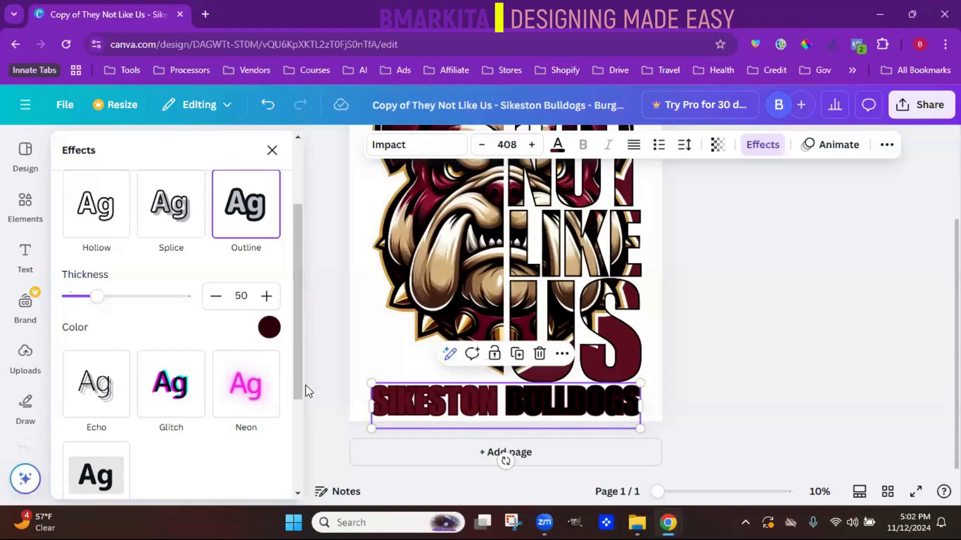
pyautogui.click(270, 327)
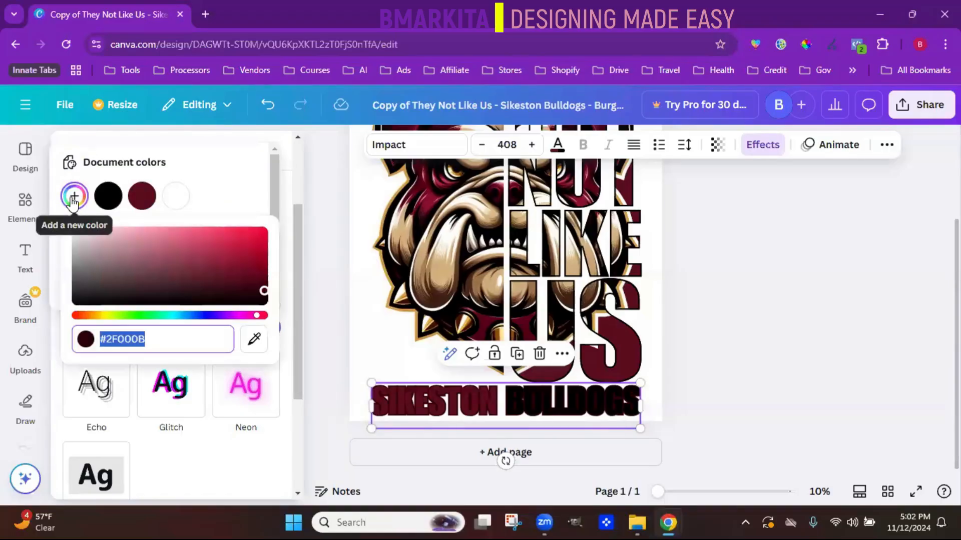
pyautogui.click(256, 342)
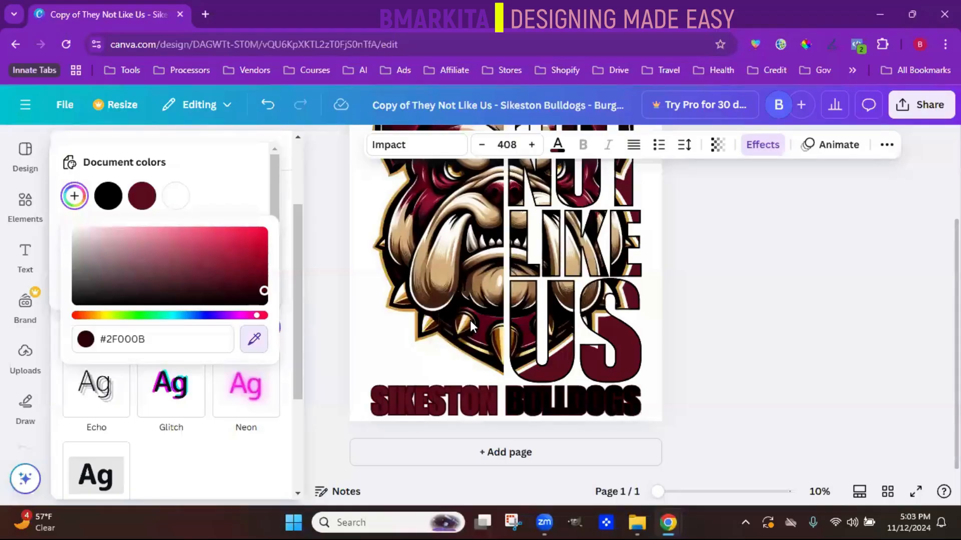
pyautogui.click(471, 321)
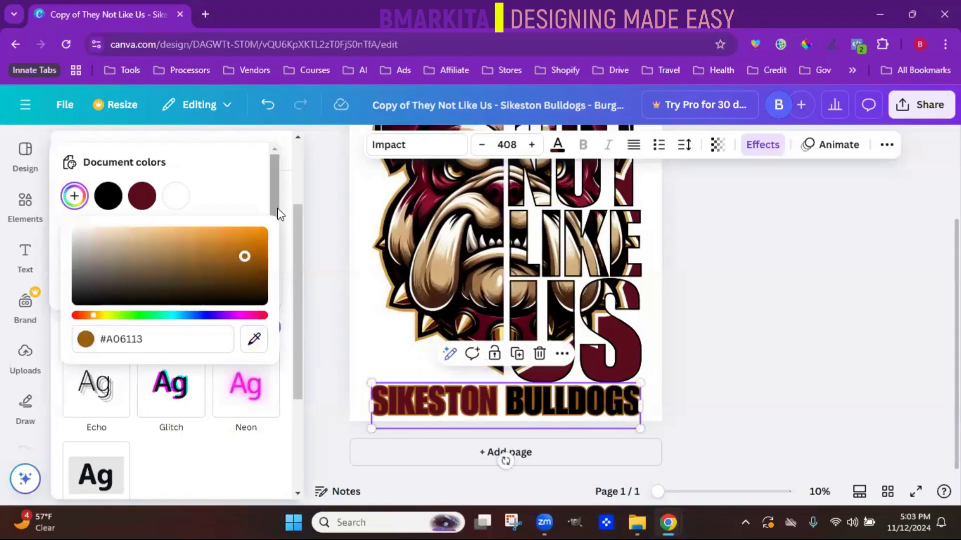
pyautogui.click(212, 181)
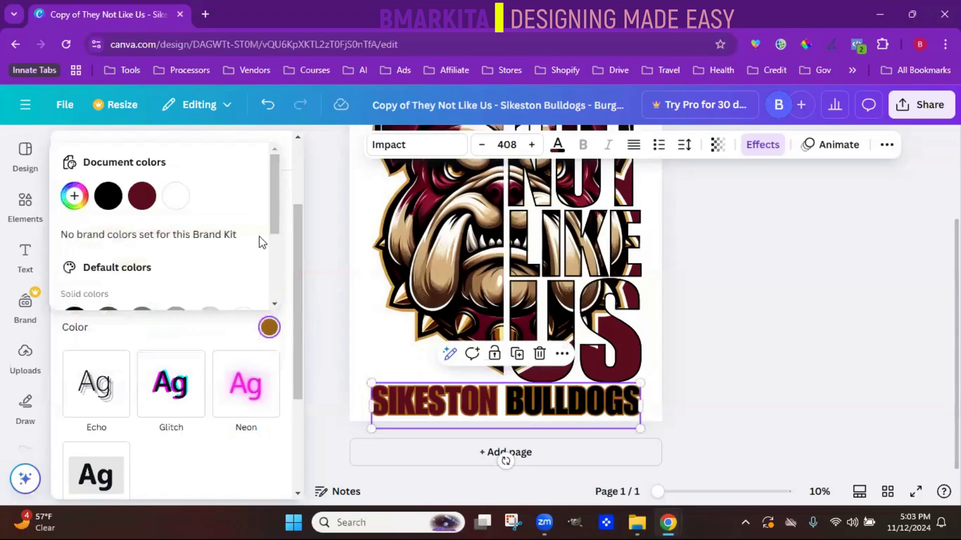
# - Try underline and strikethrough on the SIKESTON BULLDOGS text and turn both off again
pyautogui.click(887, 144)
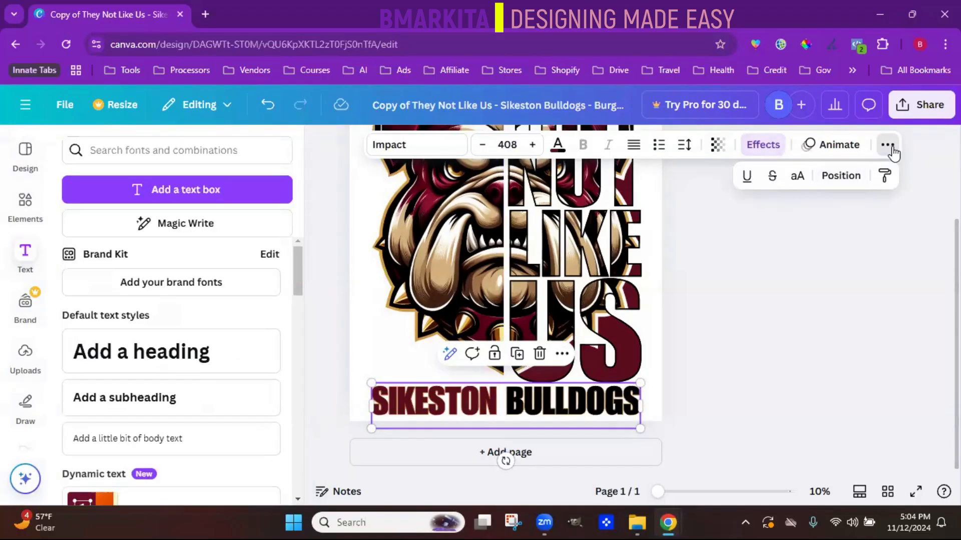
pyautogui.click(745, 185)
pyautogui.click(768, 184)
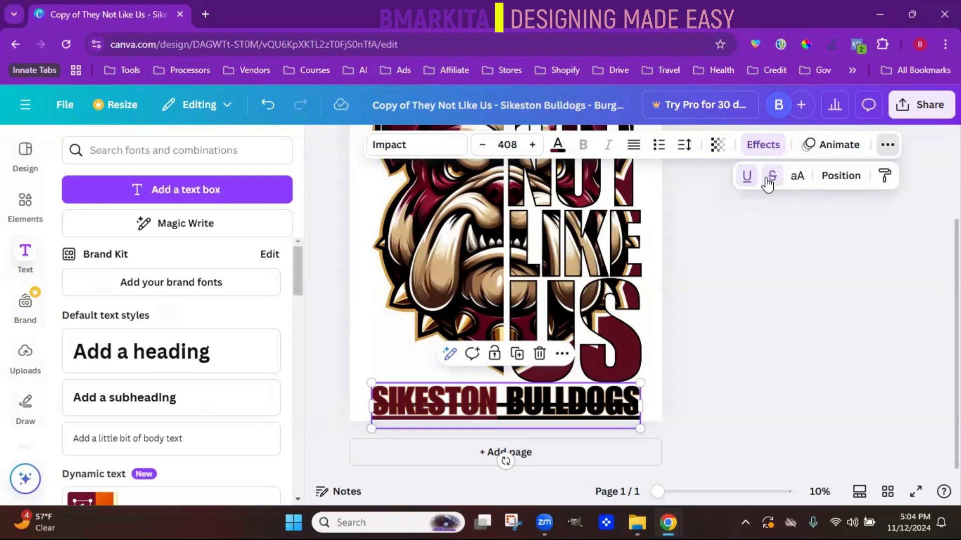
pyautogui.click(770, 183)
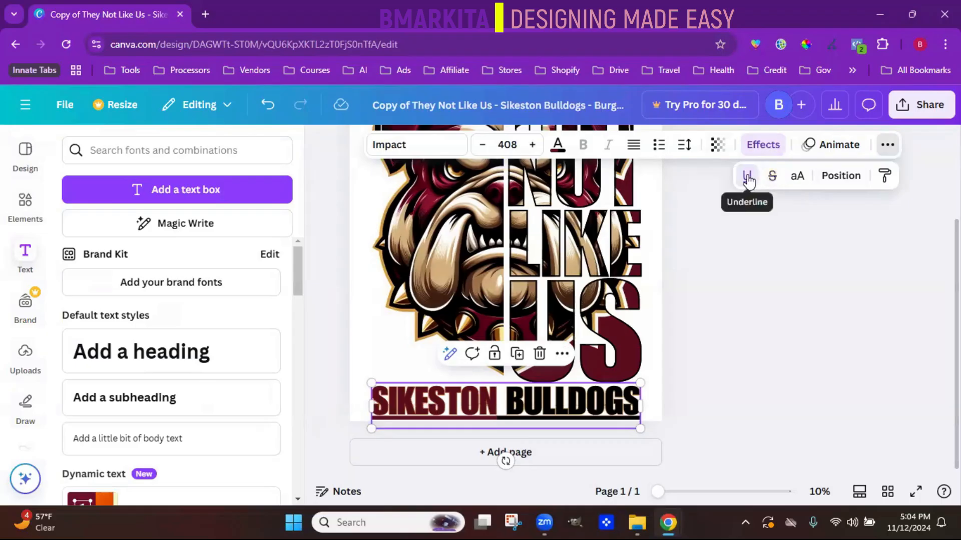
pyautogui.click(747, 178)
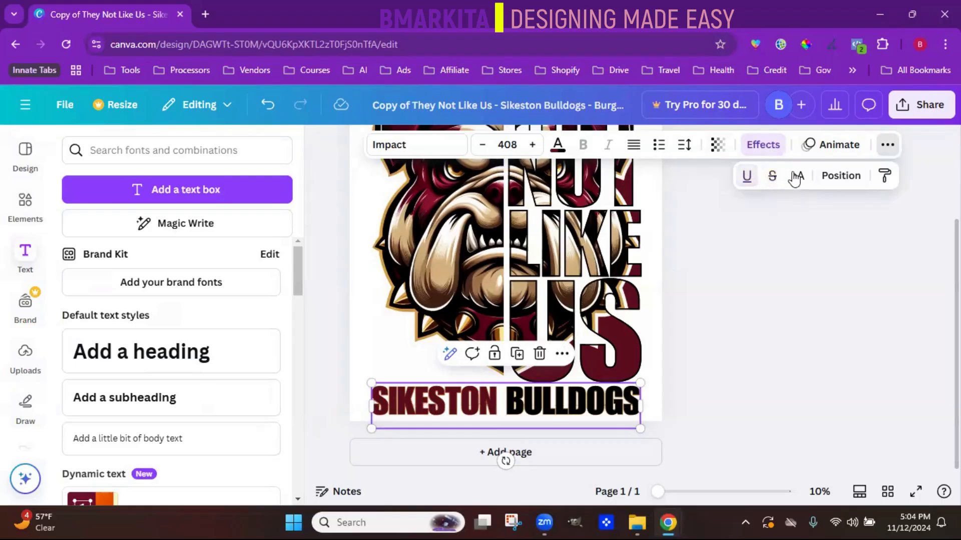
# - Look over the position settings for arranging, page alignment and size of the SIKESTON BULLDOGS text, and show the list of all layers
pyautogui.click(838, 183)
pyautogui.scroll(-3, 291, 467)
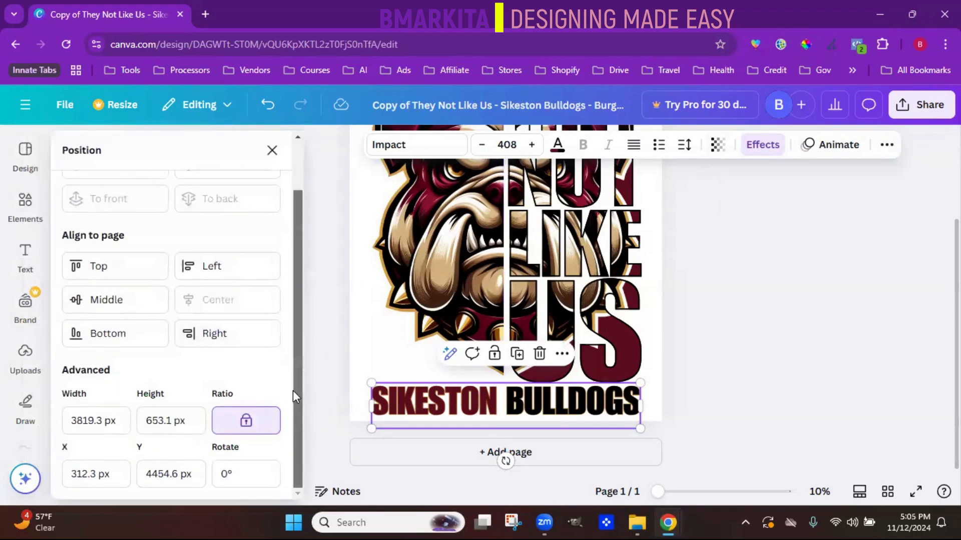
pyautogui.scroll(3, 292, 467)
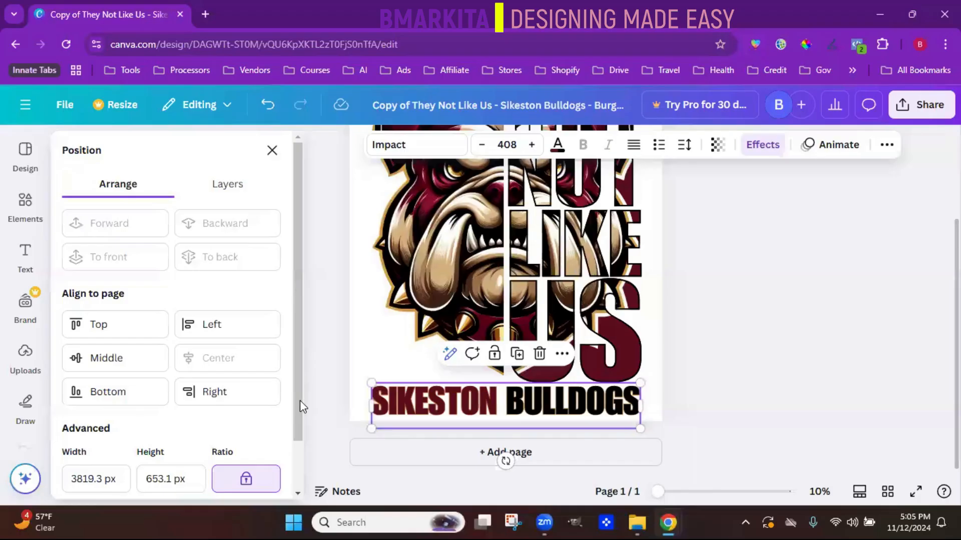
pyautogui.click(239, 193)
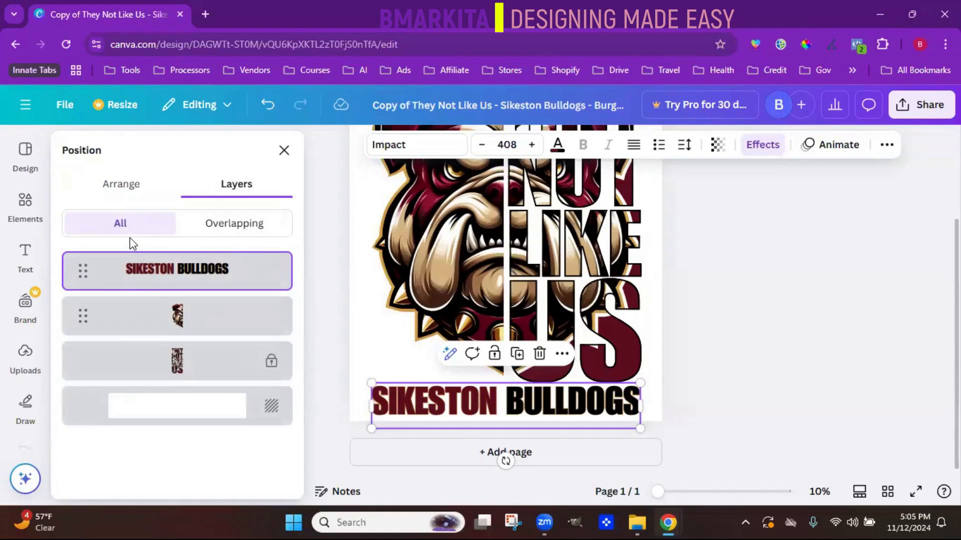
# - Look over the text tools and the Brand Kit's logos, colors, fonts and other sections, including the options for adding new brand fonts
pyautogui.click(25, 255)
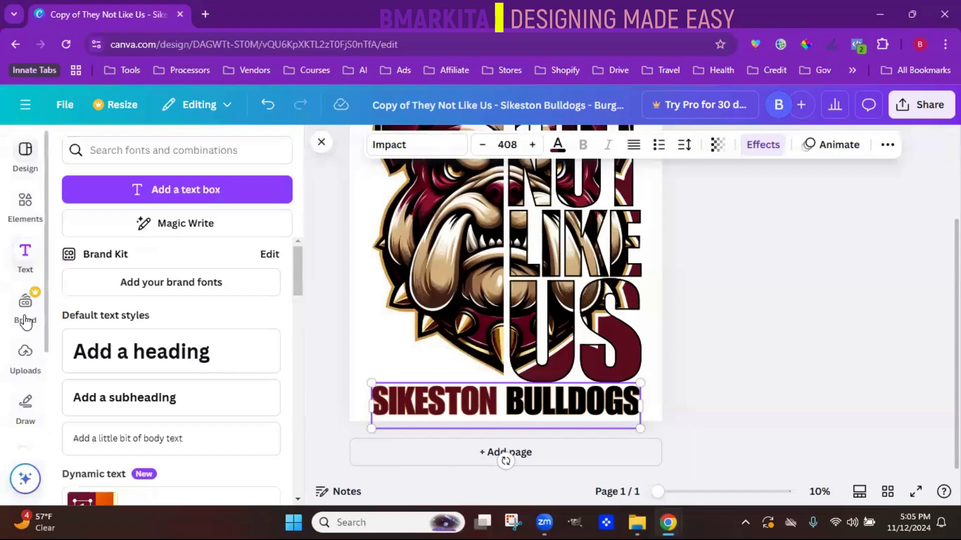
pyautogui.click(27, 325)
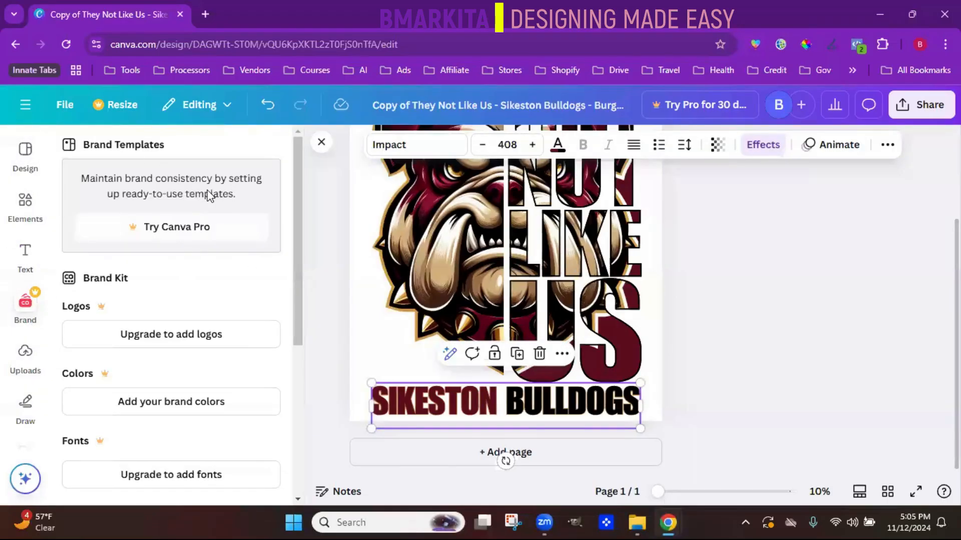
pyautogui.scroll(-2, 295, 360)
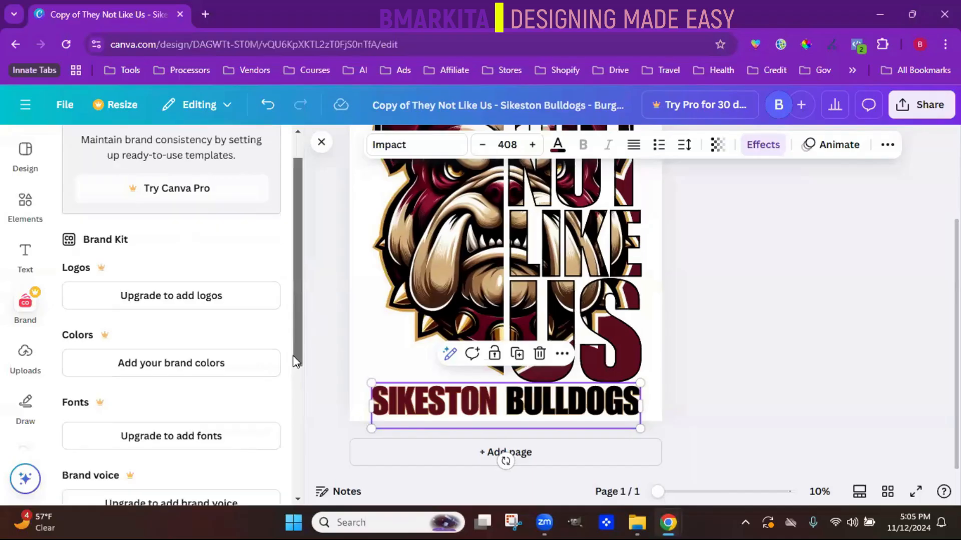
pyautogui.scroll(-3, 293, 361)
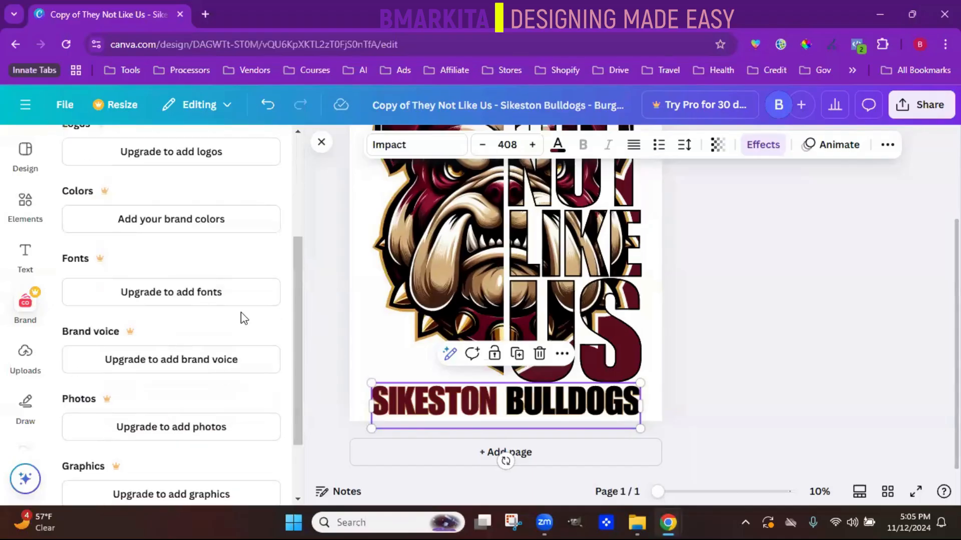
pyautogui.scroll(-2, 226, 425)
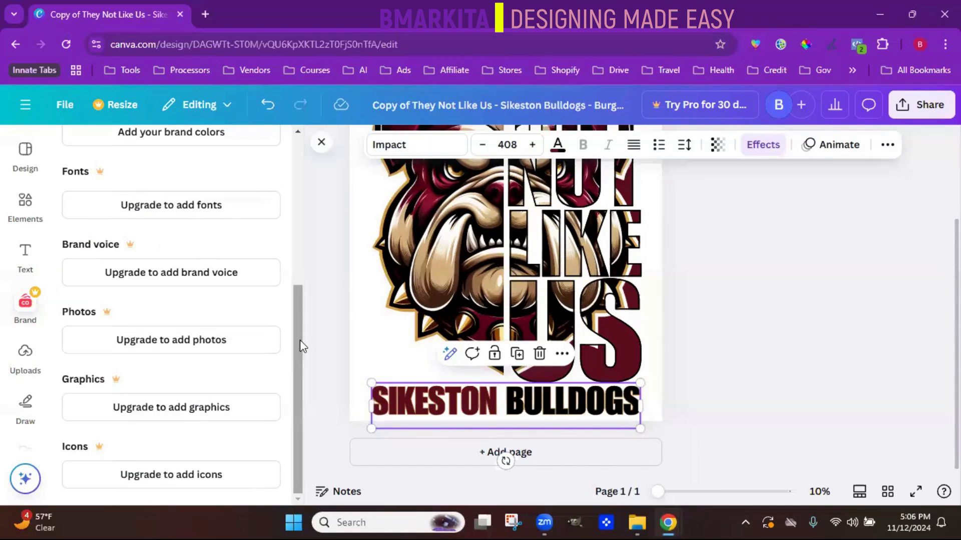
pyautogui.moveTo(299, 340); pyautogui.dragTo(332, 214)
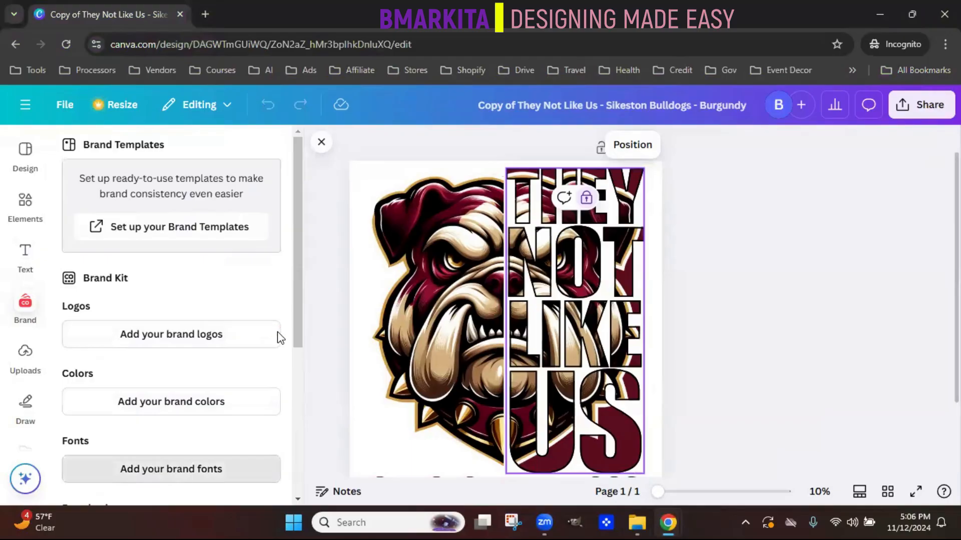
pyautogui.click(284, 146)
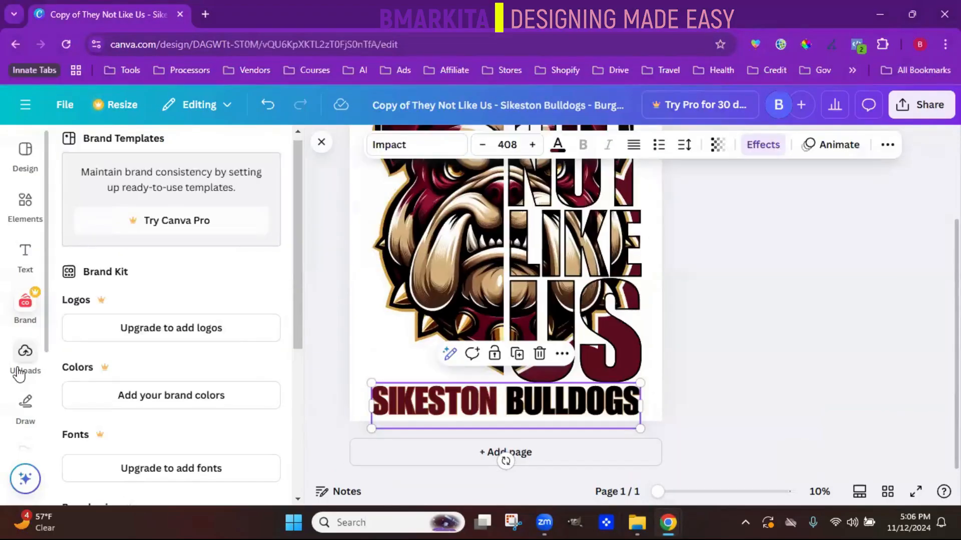
# - Look at the file upload chooser, try placing the uploaded green crystal image on the design, and undo the placement
pyautogui.click(18, 373)
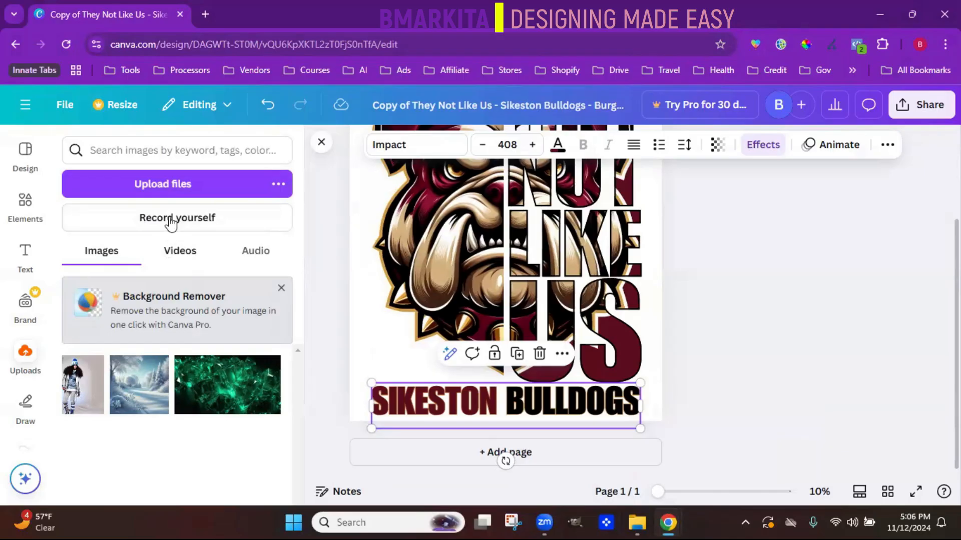
pyautogui.click(164, 190)
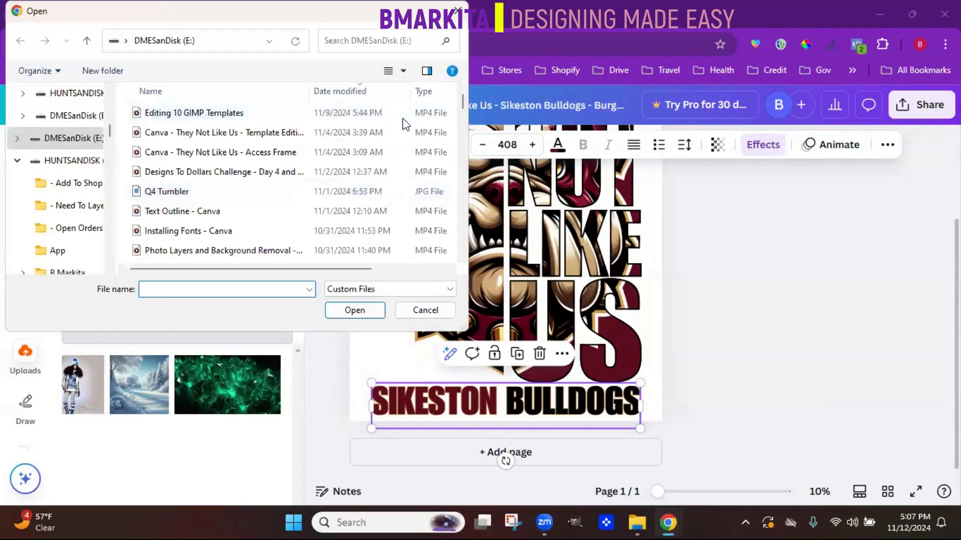
pyautogui.click(458, 11)
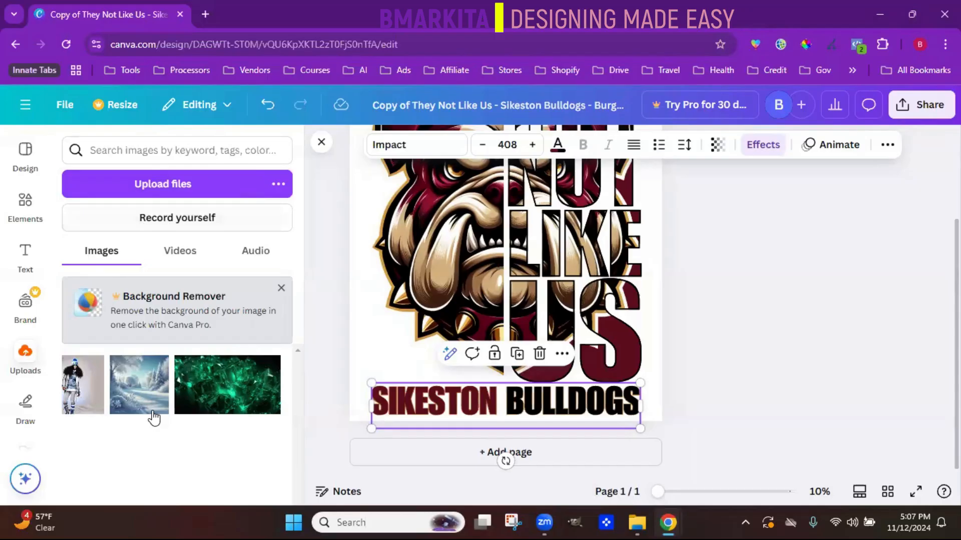
pyautogui.click(235, 402)
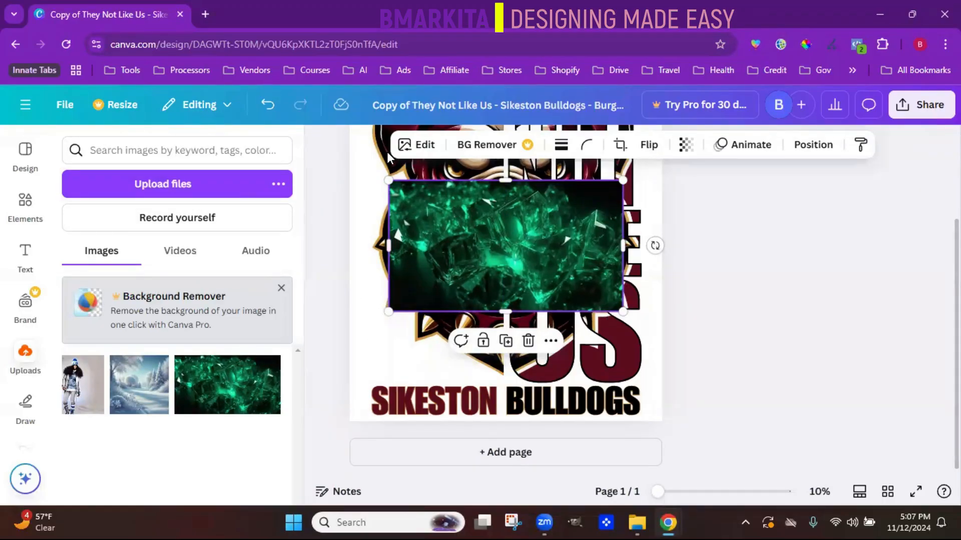
pyautogui.click(266, 113)
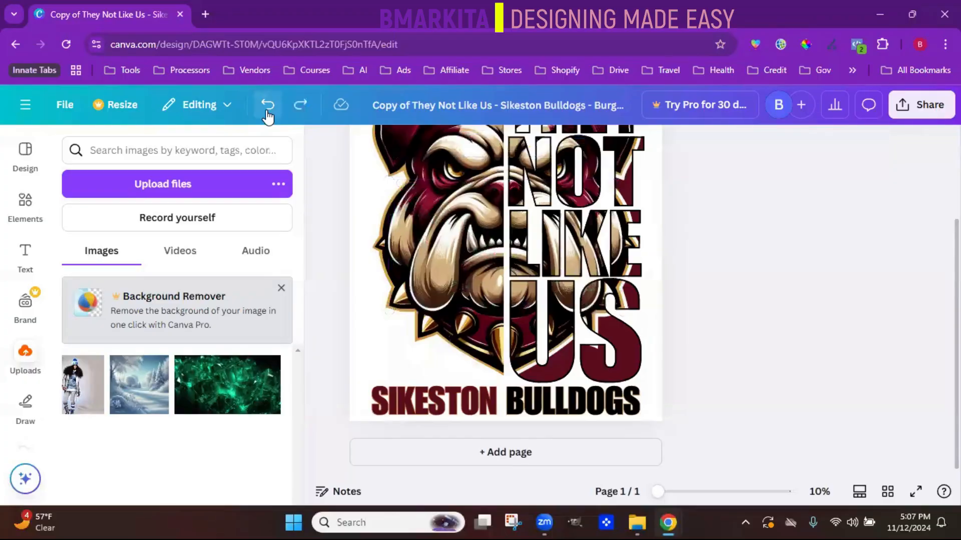
# - Draw a blue zigzag across the bulldog's face with the pen at weight 47 and transparency 77
pyautogui.moveTo(46, 349); pyautogui.dragTo(39, 421)
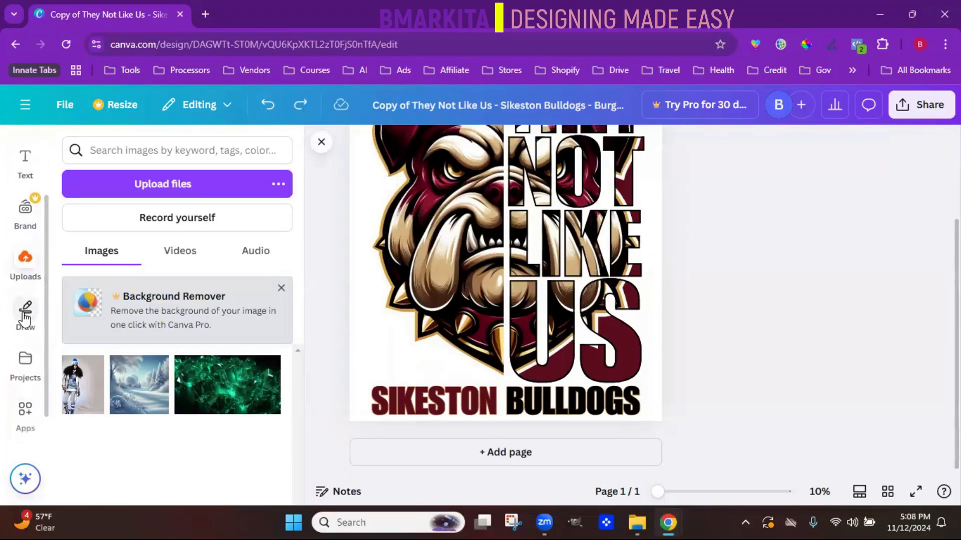
pyautogui.click(25, 311)
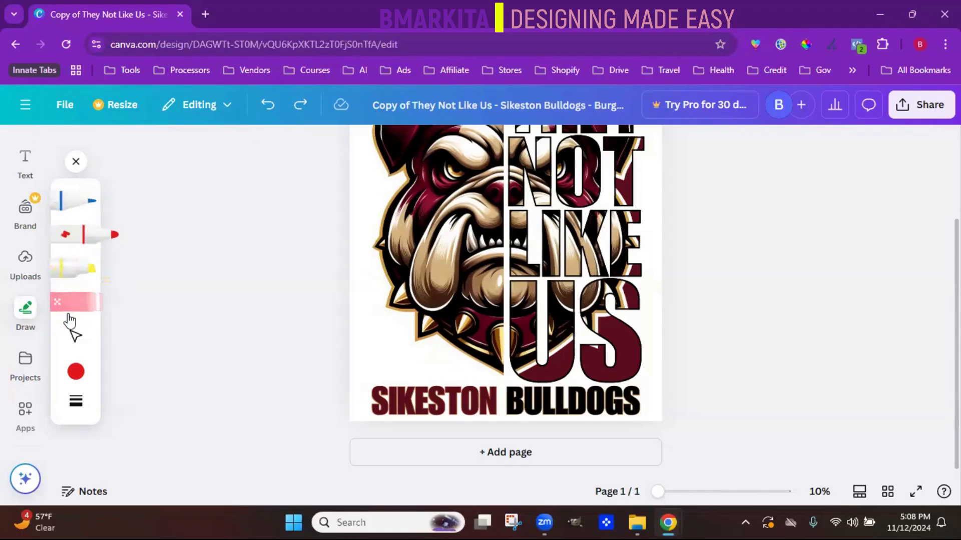
pyautogui.click(83, 200)
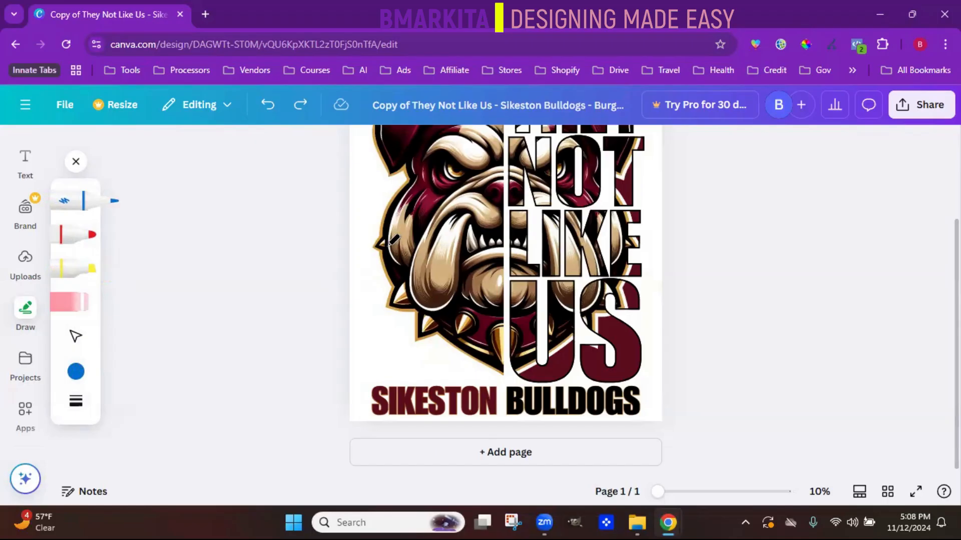
pyautogui.click(76, 400)
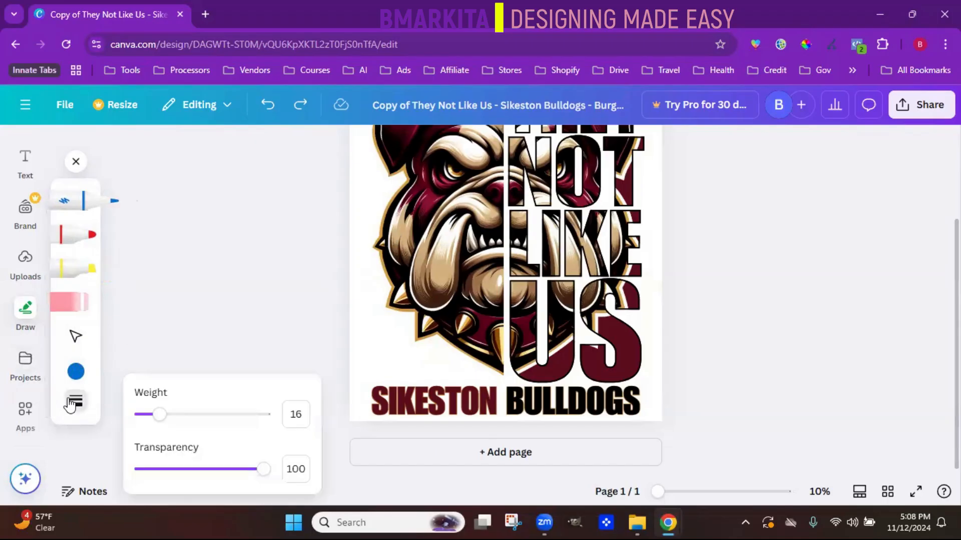
pyautogui.moveTo(160, 415); pyautogui.dragTo(198, 415)
pyautogui.moveTo(263, 469); pyautogui.dragTo(235, 469)
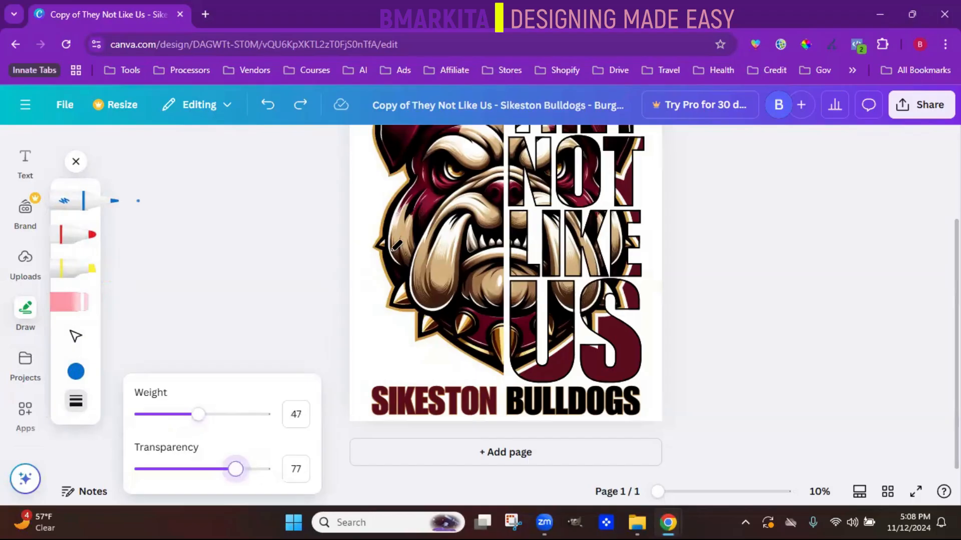
pyautogui.moveTo(398, 246)
pyautogui.mouseDown()
pyautogui.moveTo(439, 230)
pyautogui.moveTo(458, 293)
pyautogui.moveTo(516, 184)
pyautogui.mouseUp()
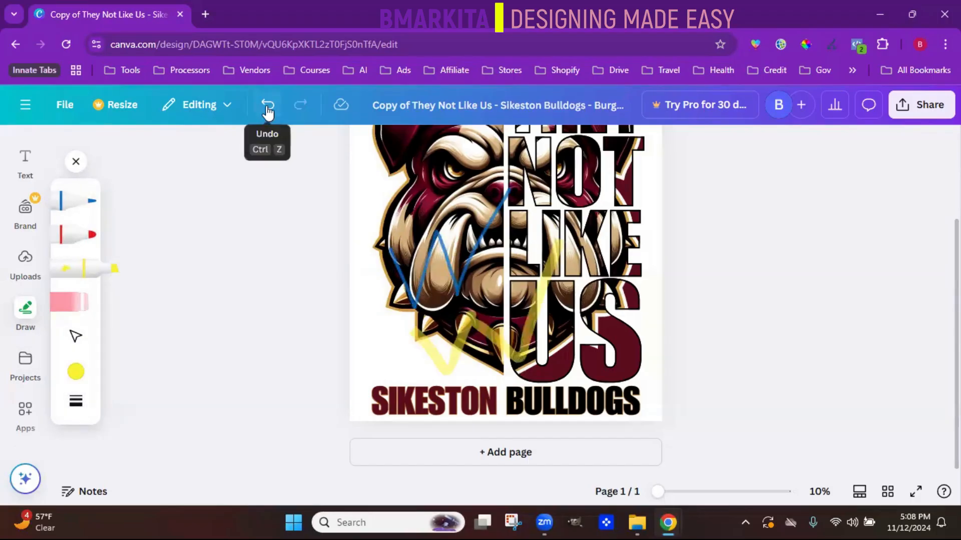
# - Undo the trial pen and highlighter strokes and erase the red marker zigzag from the bulldog
pyautogui.click(267, 113)
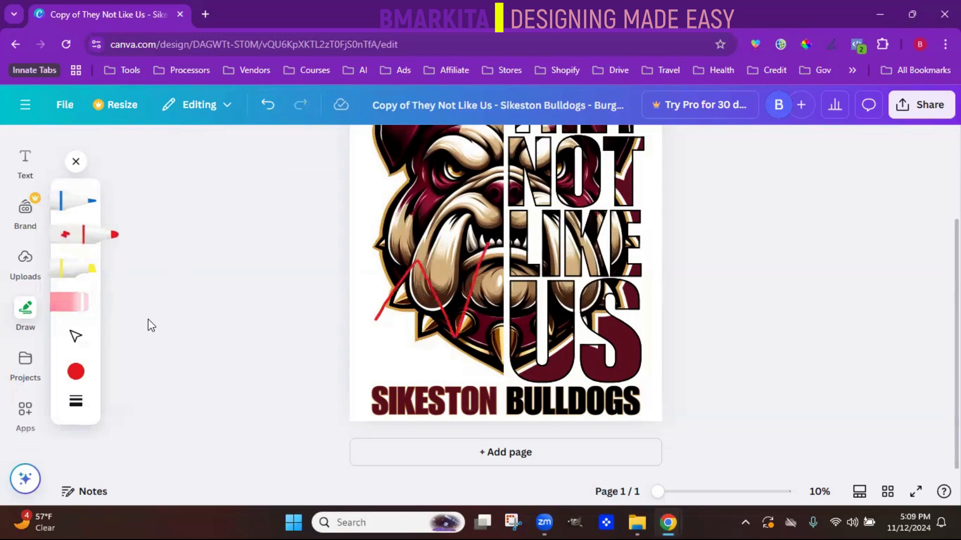
pyautogui.click(67, 307)
pyautogui.moveTo(432, 295); pyautogui.dragTo(445, 278)
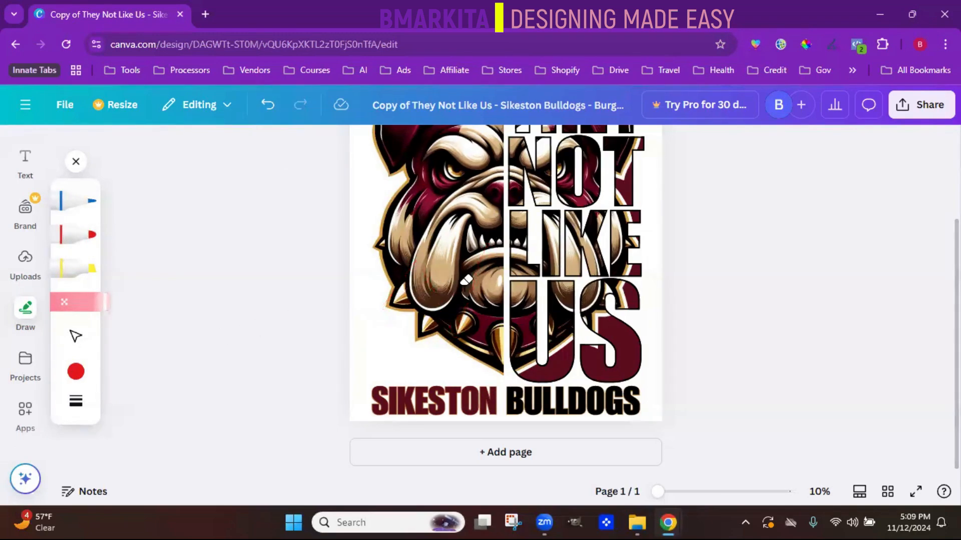
# - Look through the saved projects and the apps available to discover, and close the side panel
pyautogui.click(32, 367)
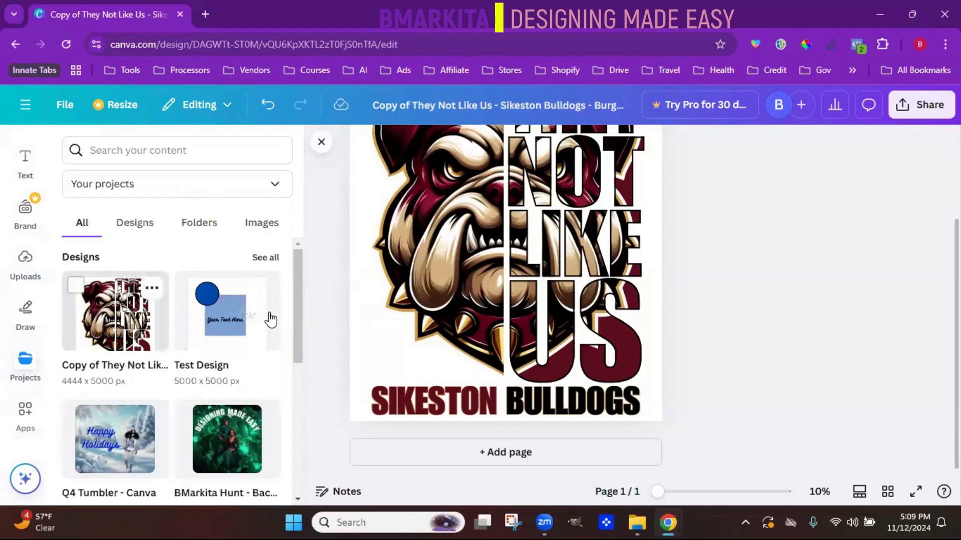
pyautogui.moveTo(298, 319); pyautogui.dragTo(292, 277)
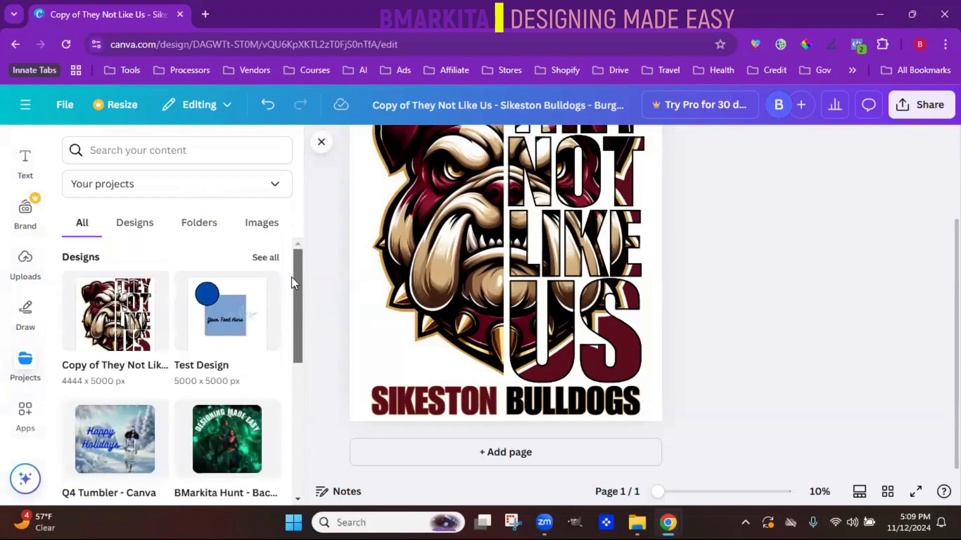
pyautogui.click(26, 419)
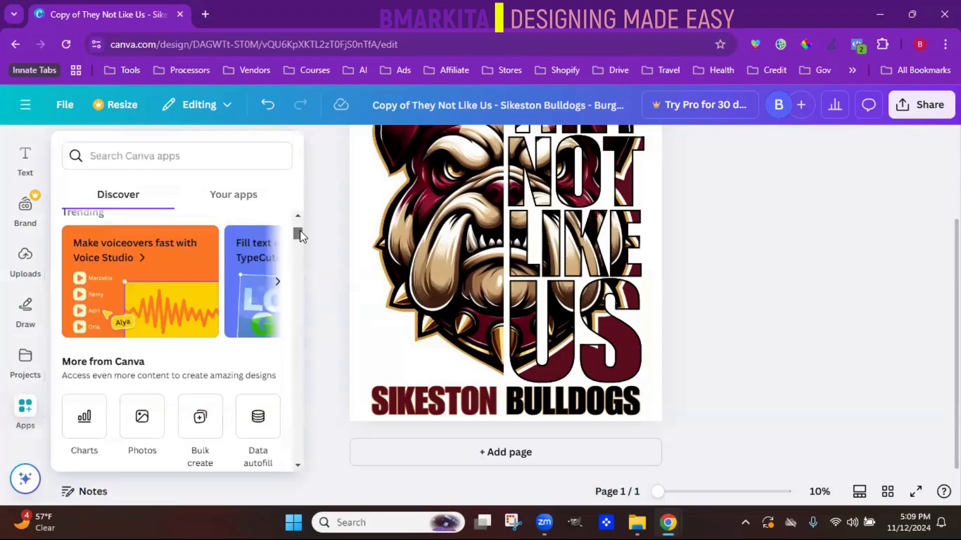
pyautogui.moveTo(299, 236); pyautogui.dragTo(304, 207)
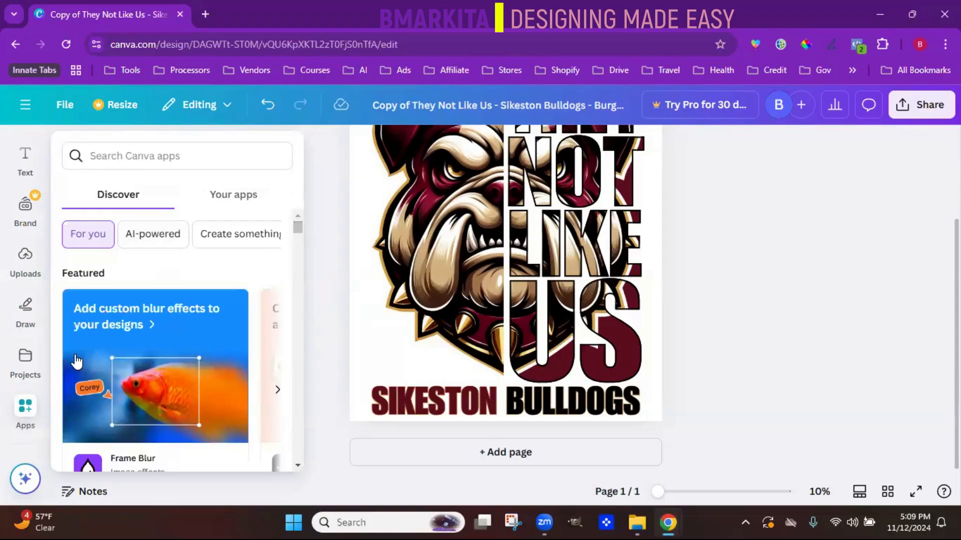
pyautogui.click(25, 359)
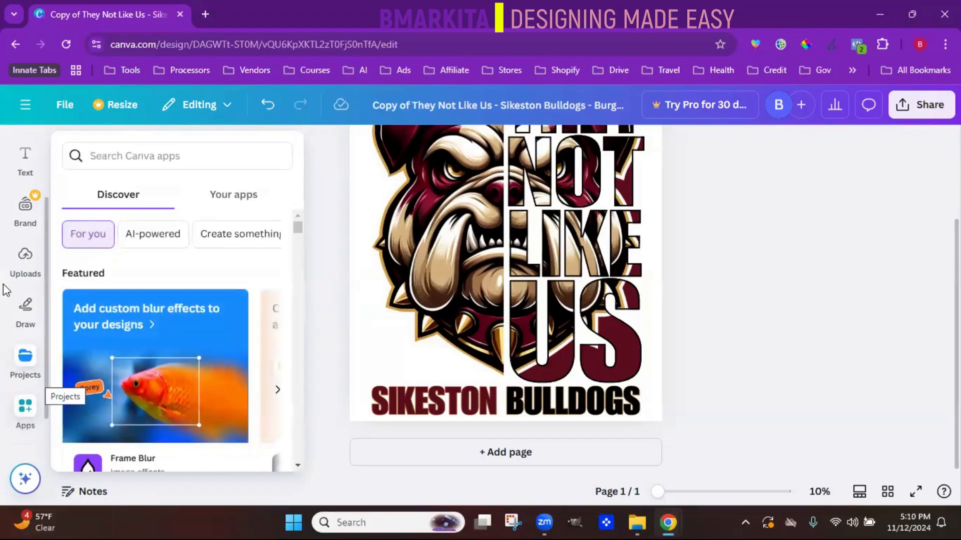
pyautogui.click(3, 408)
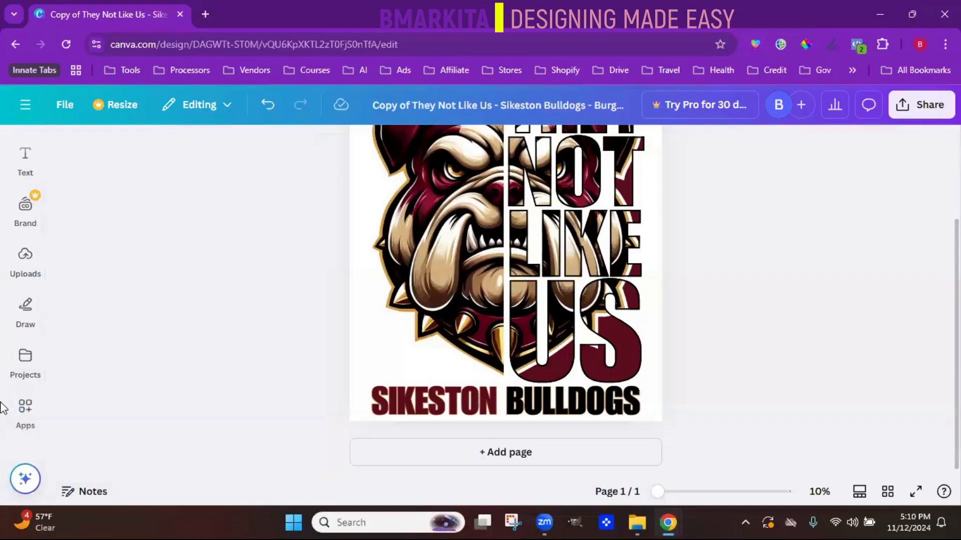
# - Try moving the bulldog face half away from the THEY NOT LIKE US artwork and undo the move
pyautogui.scroll(1, 60, 395)
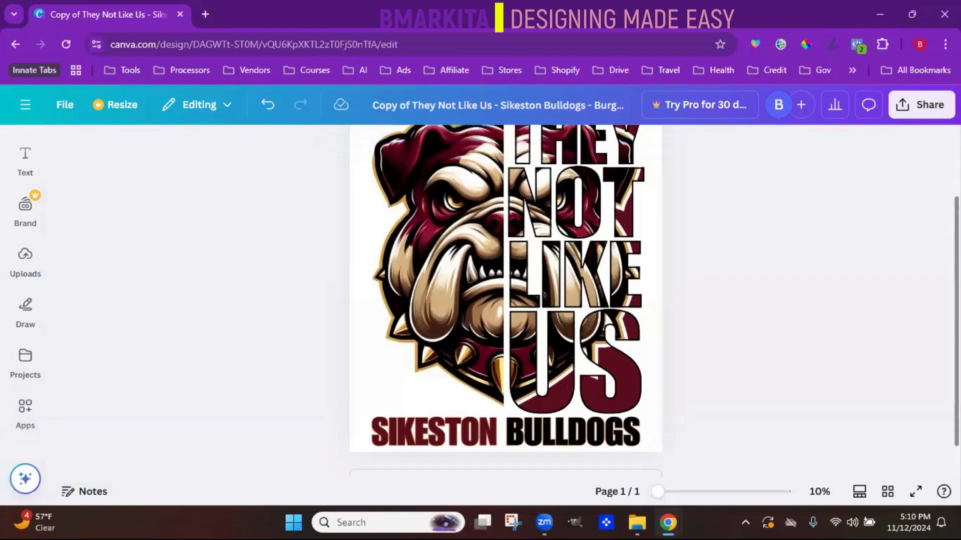
pyautogui.scroll(1, 506, 300)
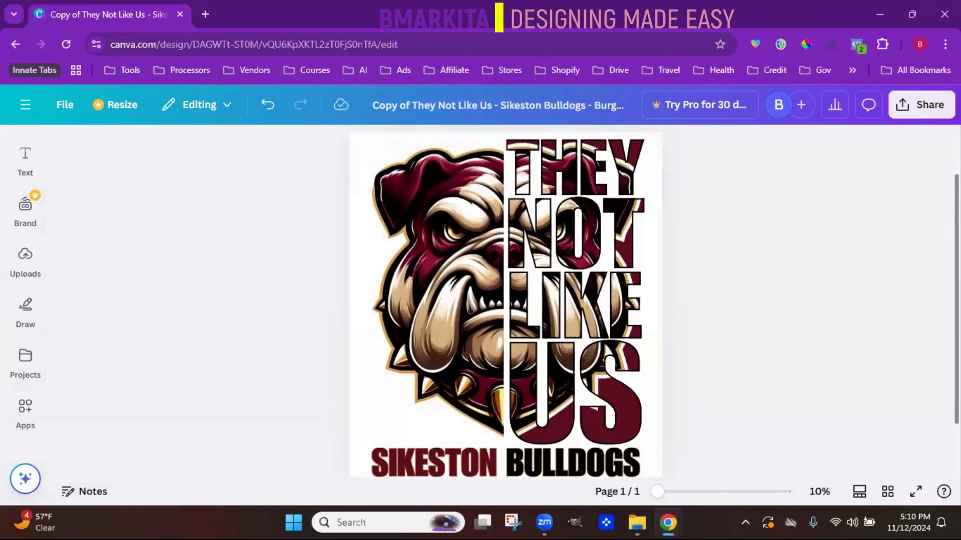
pyautogui.scroll(-1, 505, 300)
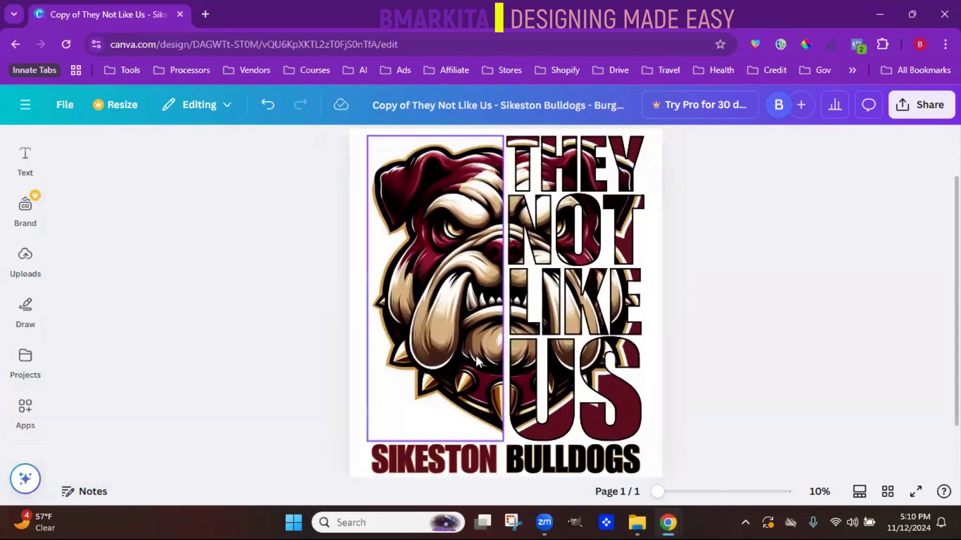
pyautogui.moveTo(476, 361); pyautogui.dragTo(446, 348)
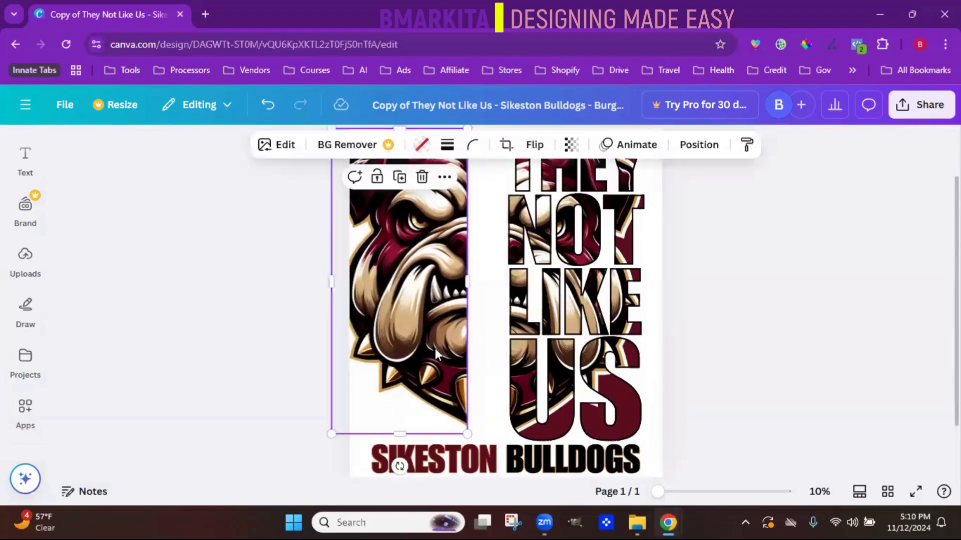
pyautogui.click(269, 106)
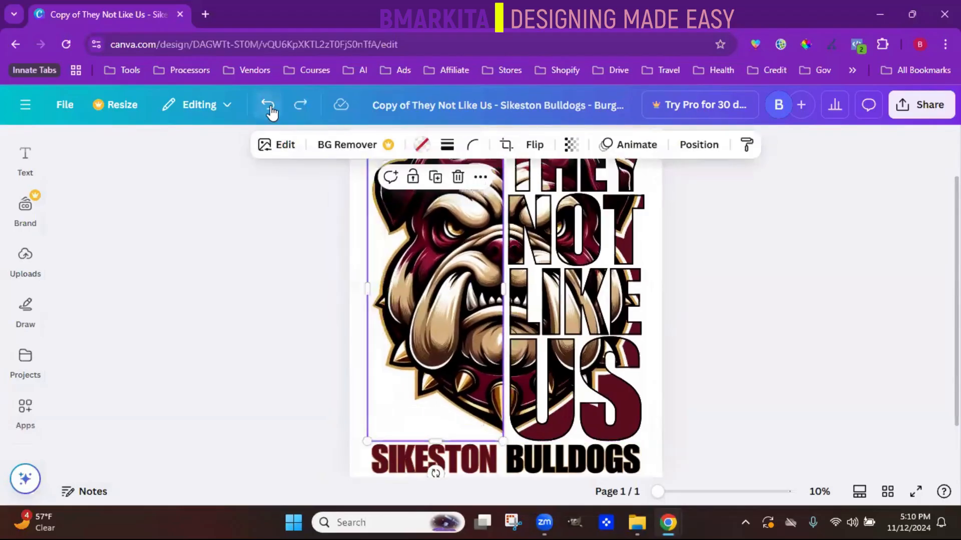
# - Unlock the THEY NOT LIKE US artwork, and try shifting the bulldog face half sideways before undoing that shift
pyautogui.click(617, 304)
pyautogui.click(617, 305)
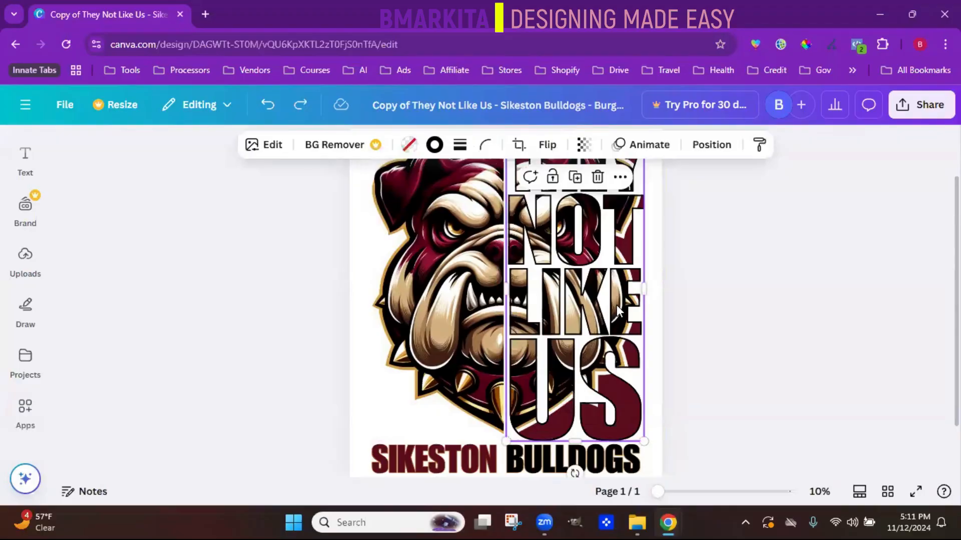
pyautogui.click(409, 290)
pyautogui.click(299, 104)
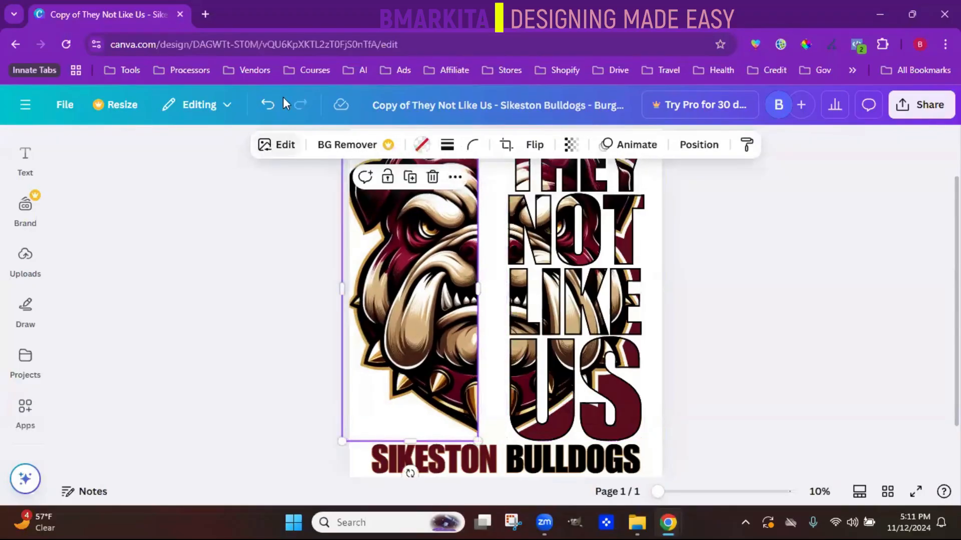
pyautogui.click(270, 105)
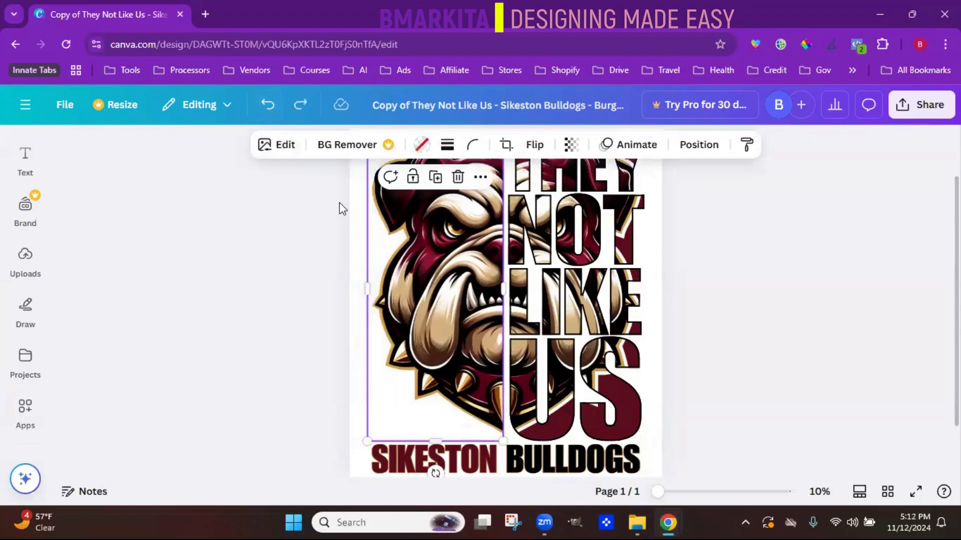
# - Select the bulldog face half and the THEY NOT LIKE US artwork together, try moving and shrinking them as one, and undo it
pyautogui.moveTo(340, 203); pyautogui.dragTo(679, 398)
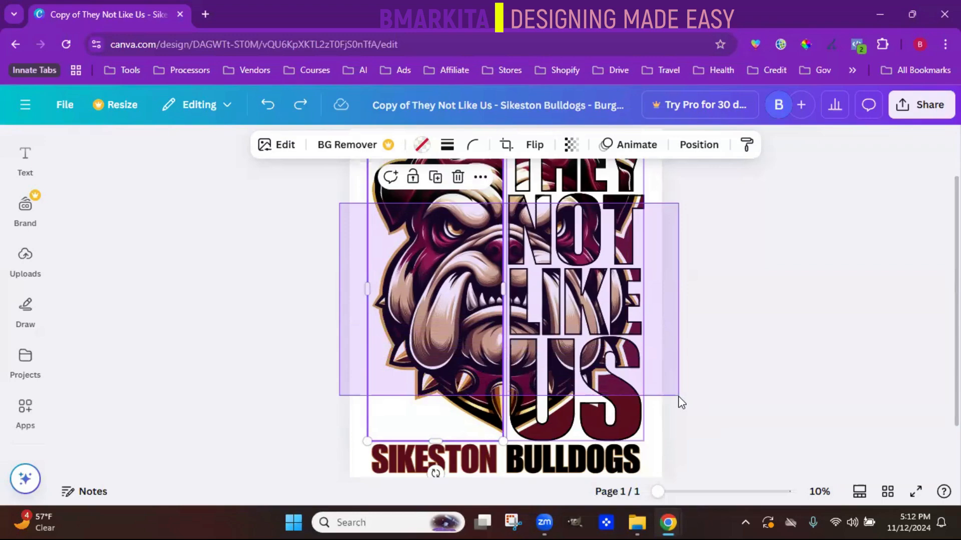
pyautogui.moveTo(679, 398); pyautogui.dragTo(679, 398)
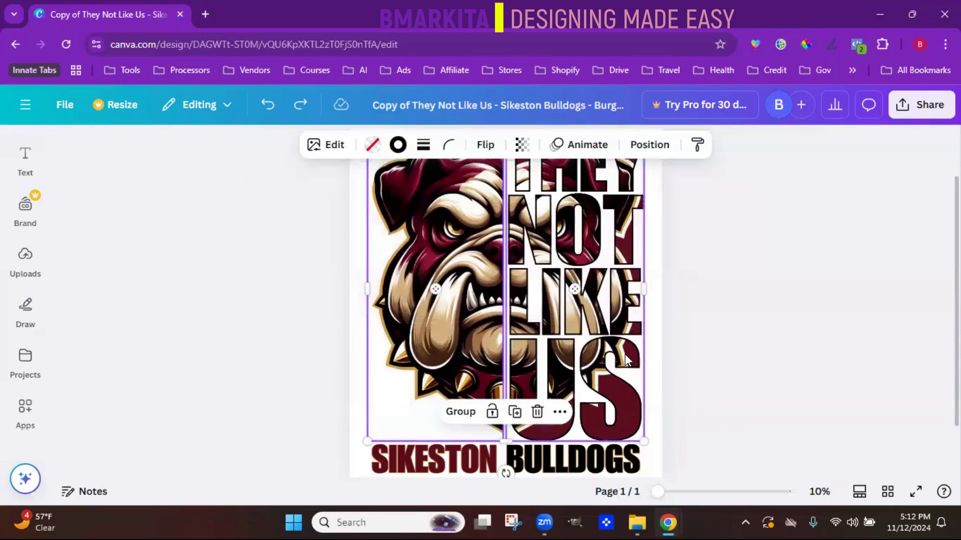
pyautogui.moveTo(603, 354)
pyautogui.mouseDown()
pyautogui.moveTo(705, 370)
pyautogui.moveTo(615, 351)
pyautogui.mouseUp()
pyautogui.moveTo(629, 434)
pyautogui.mouseDown()
pyautogui.moveTo(561, 358)
pyautogui.moveTo(579, 407)
pyautogui.moveTo(597, 401)
pyautogui.moveTo(623, 428)
pyautogui.mouseUp()
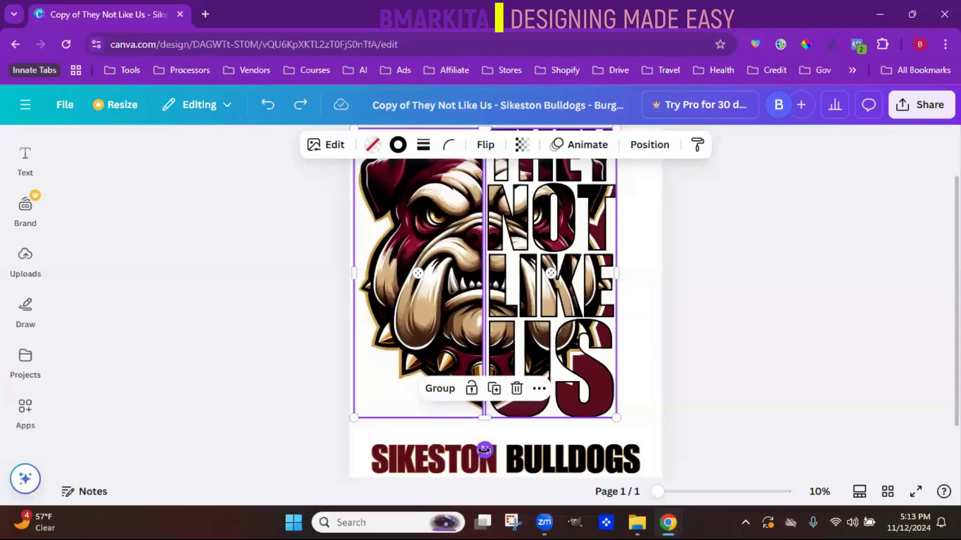
pyautogui.moveTo(484, 450); pyautogui.dragTo(532, 474)
pyautogui.click(268, 105)
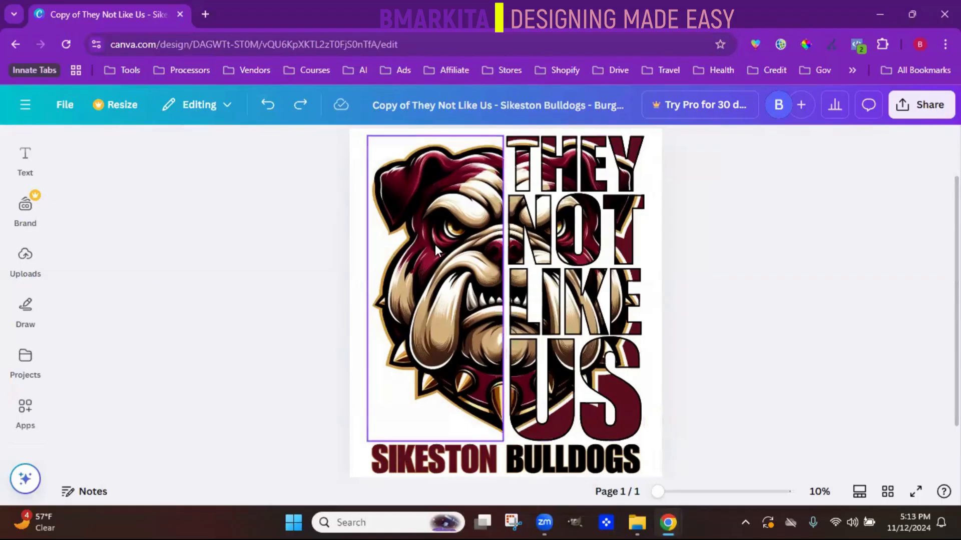
# - Lock the bulldog face half, try moving it while locked, and unlock it again
pyautogui.click(476, 236)
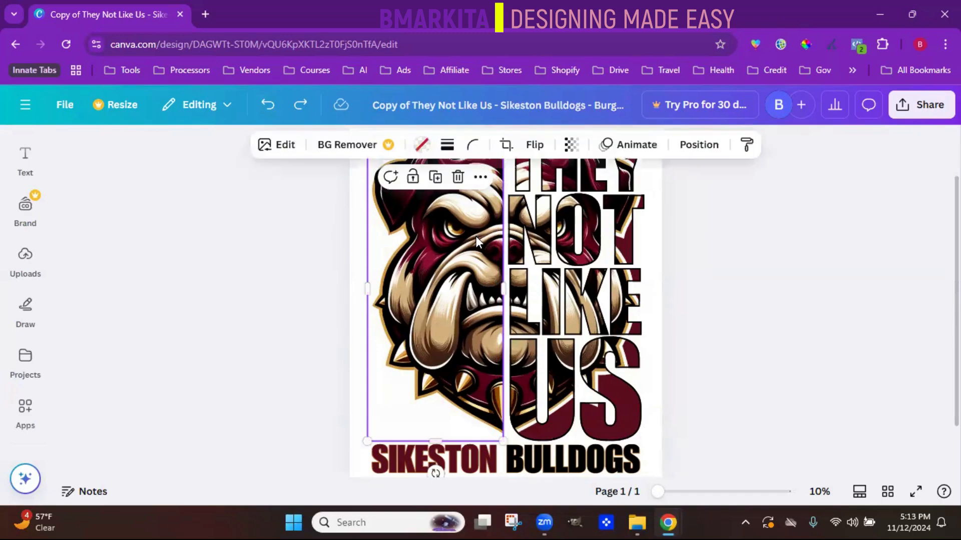
pyautogui.click(413, 178)
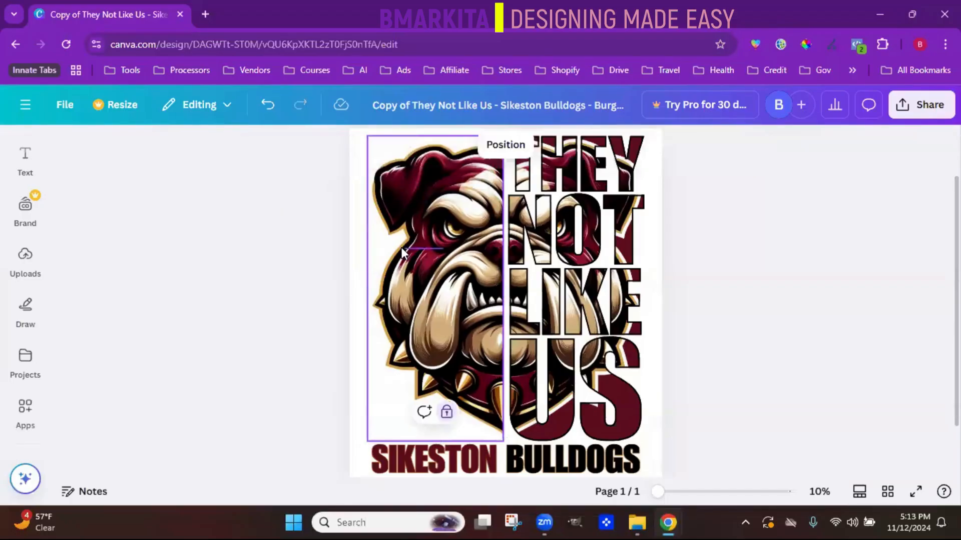
pyautogui.moveTo(401, 247); pyautogui.dragTo(434, 283)
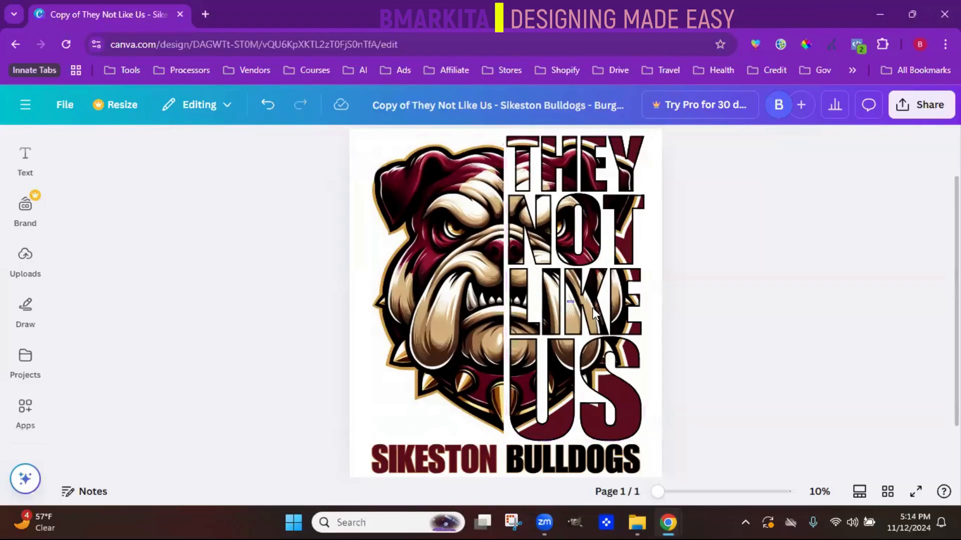
pyautogui.click(461, 299)
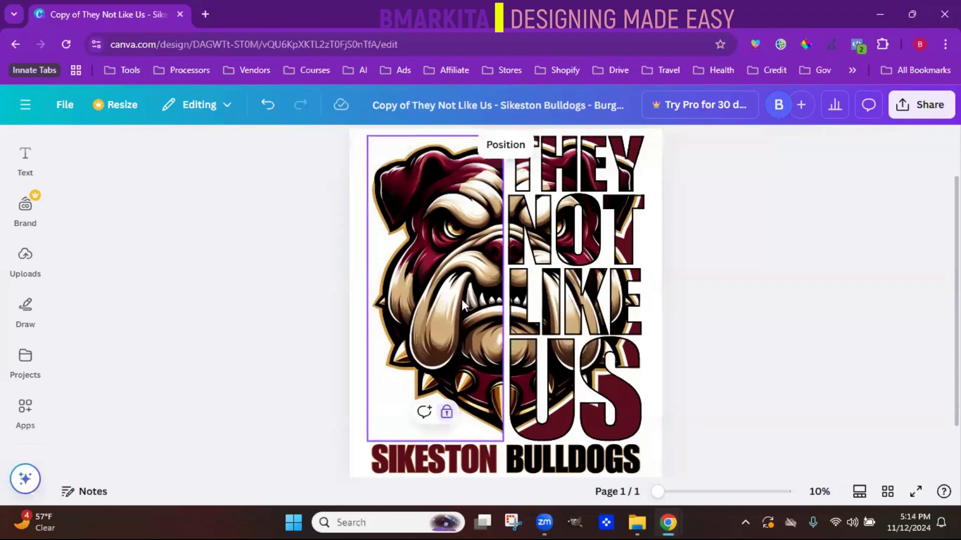
pyautogui.click(447, 413)
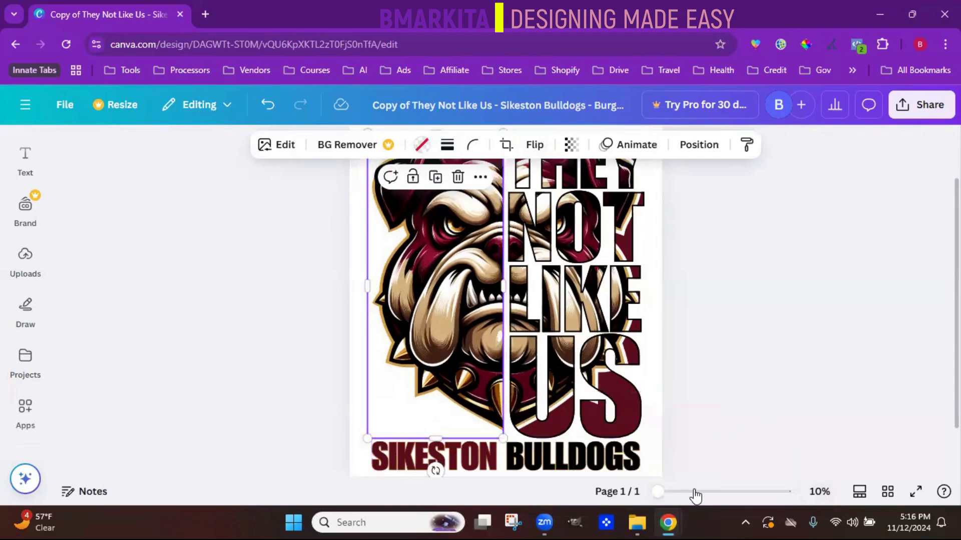
# - Try the page zoom options, switching the view to Fill and back to Fit
pyautogui.moveTo(657, 501)
pyautogui.mouseDown()
pyautogui.moveTo(729, 501)
pyautogui.moveTo(653, 501)
pyautogui.mouseUp()
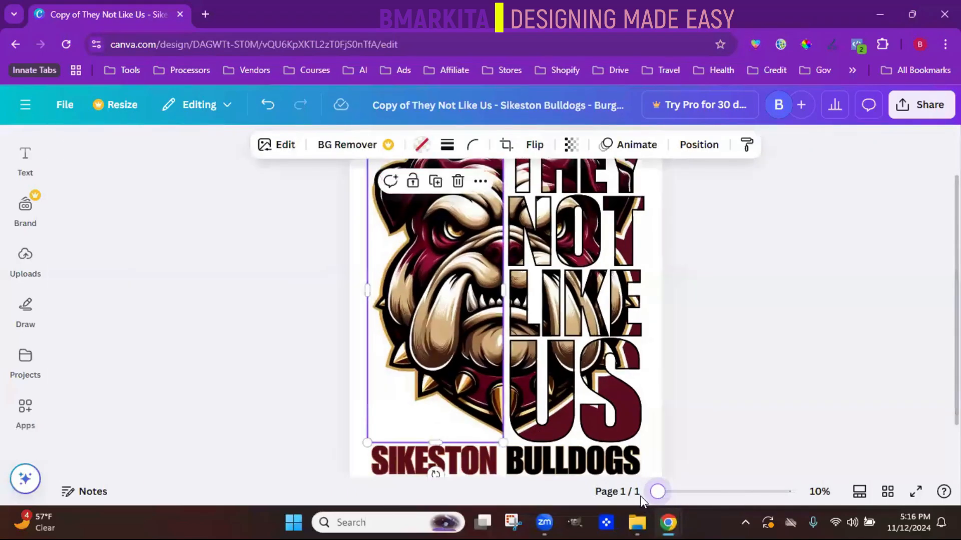
pyautogui.click(819, 493)
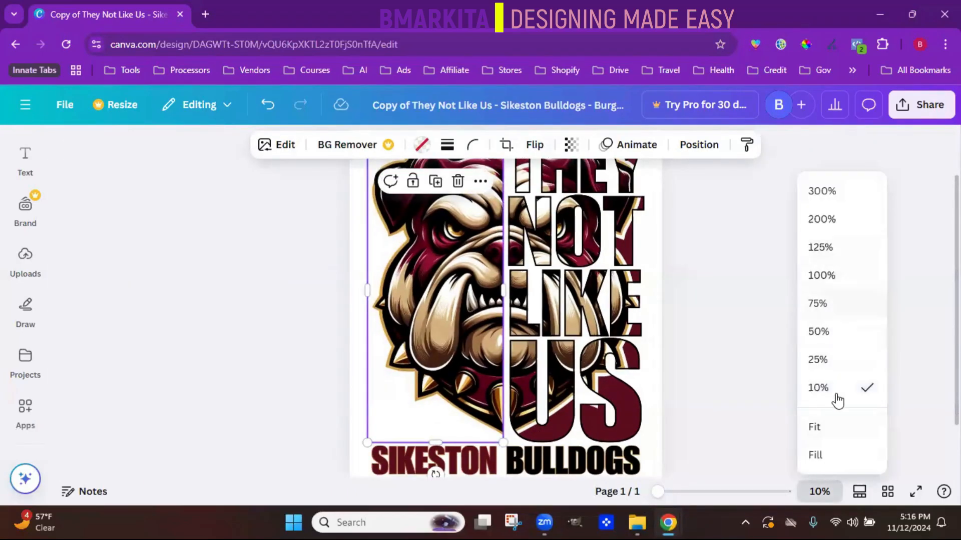
pyautogui.click(836, 437)
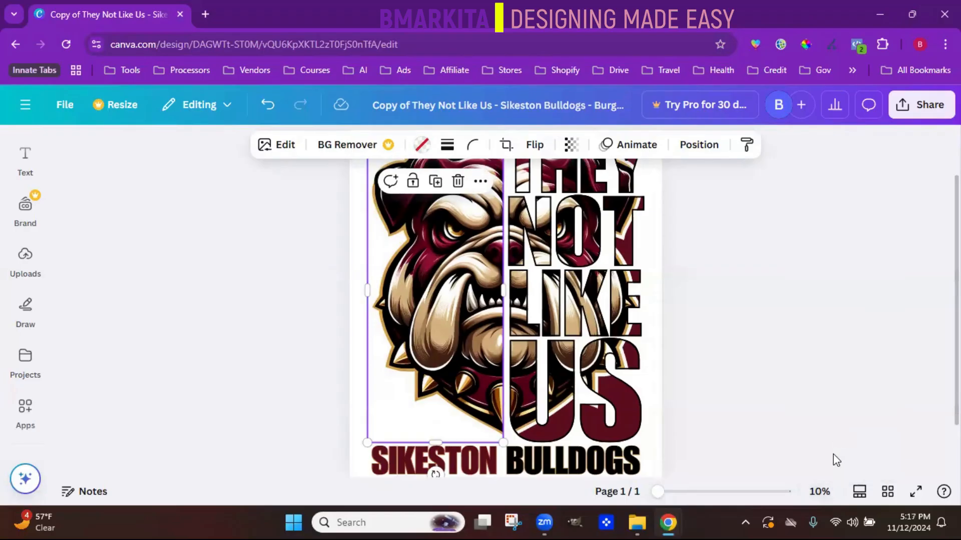
pyautogui.click(819, 491)
pyautogui.click(843, 453)
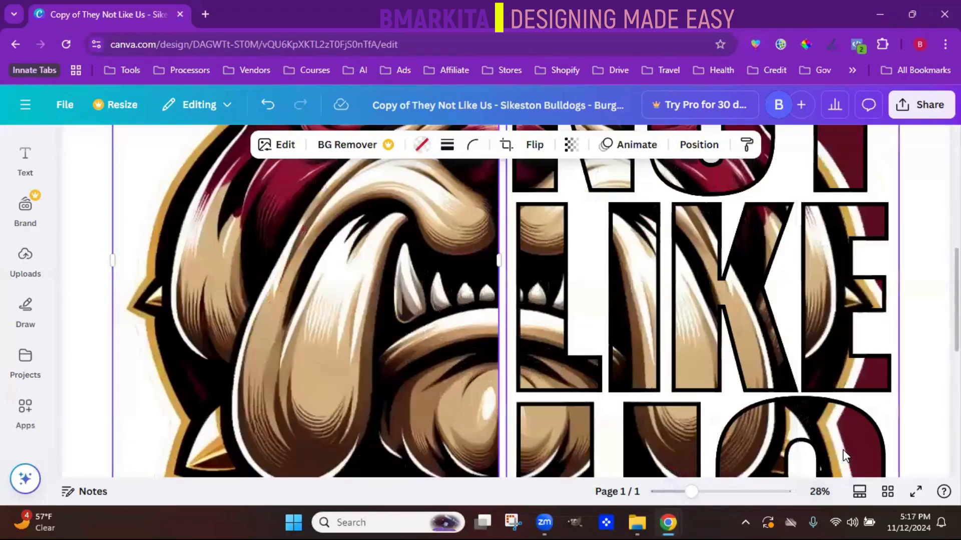
pyautogui.click(816, 496)
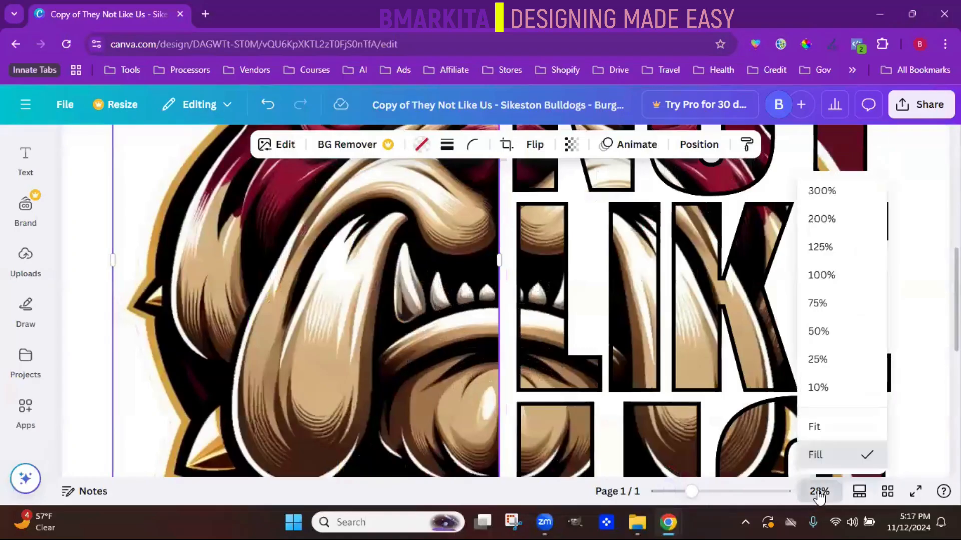
pyautogui.click(823, 431)
pyautogui.click(823, 434)
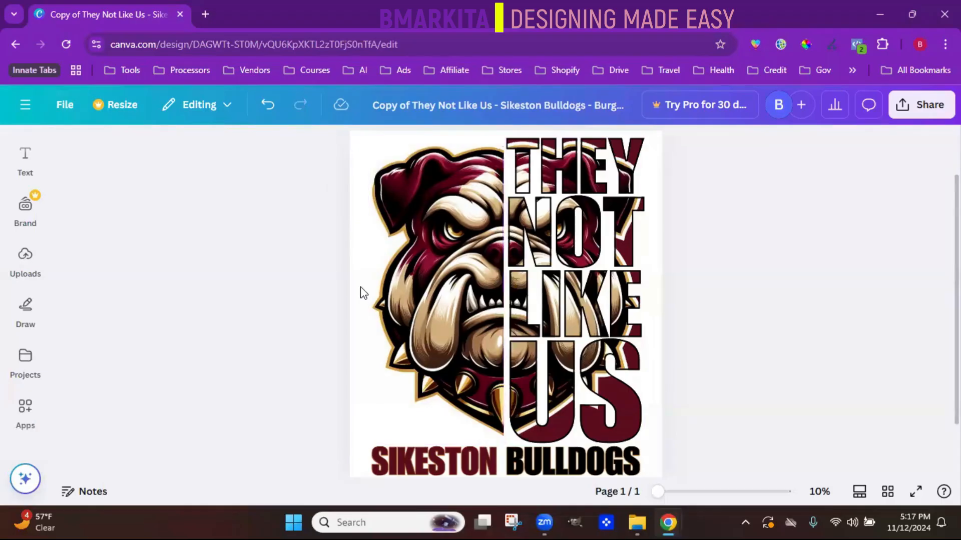
# - Show the rulers and guides, and place vertical guides at 2222 px and at about 1200 px across the bulldog face
pyautogui.click(64, 106)
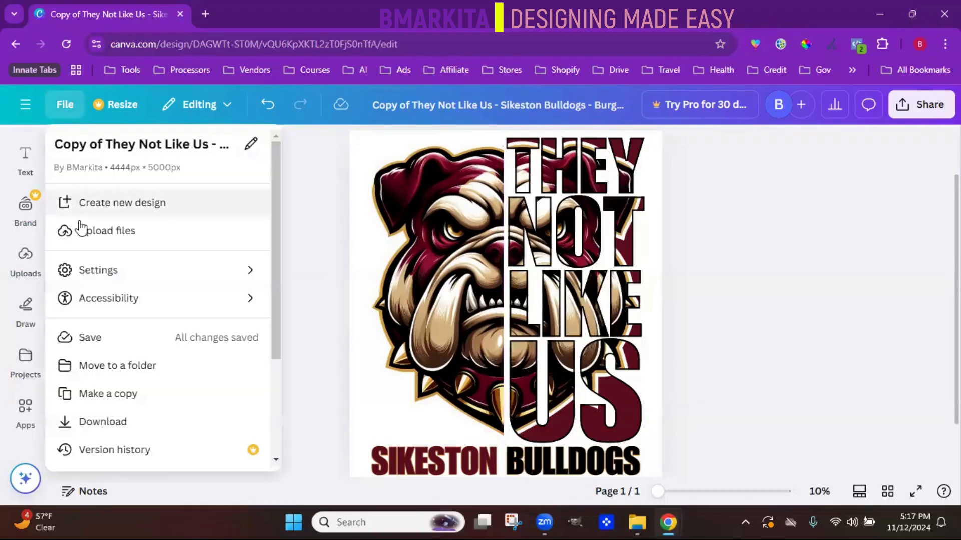
pyautogui.click(138, 147)
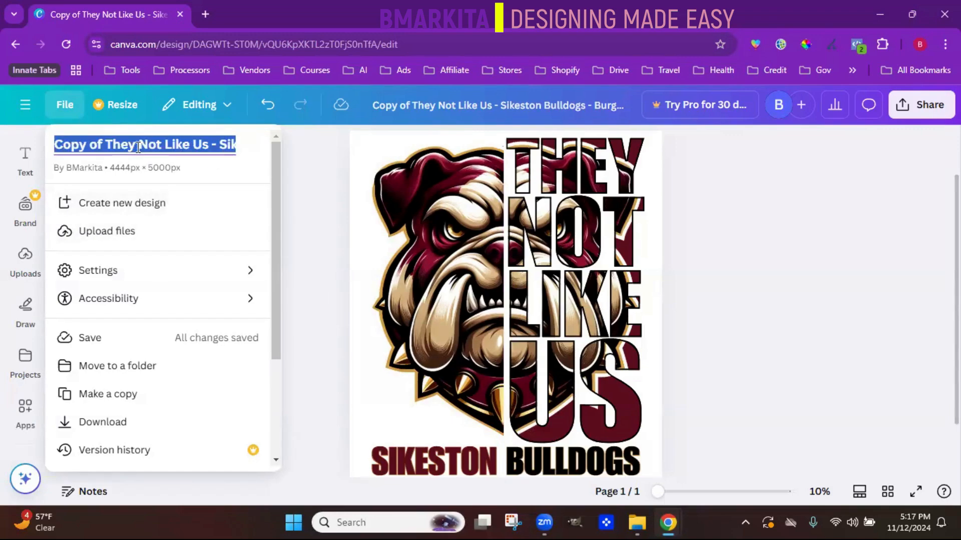
pyautogui.moveTo(281, 199); pyautogui.dragTo(278, 252)
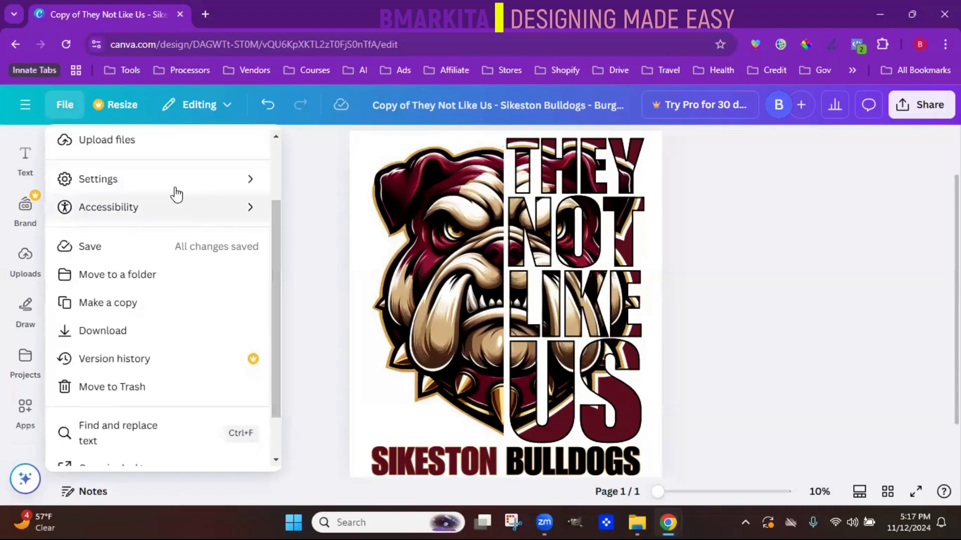
pyautogui.moveTo(172, 191)
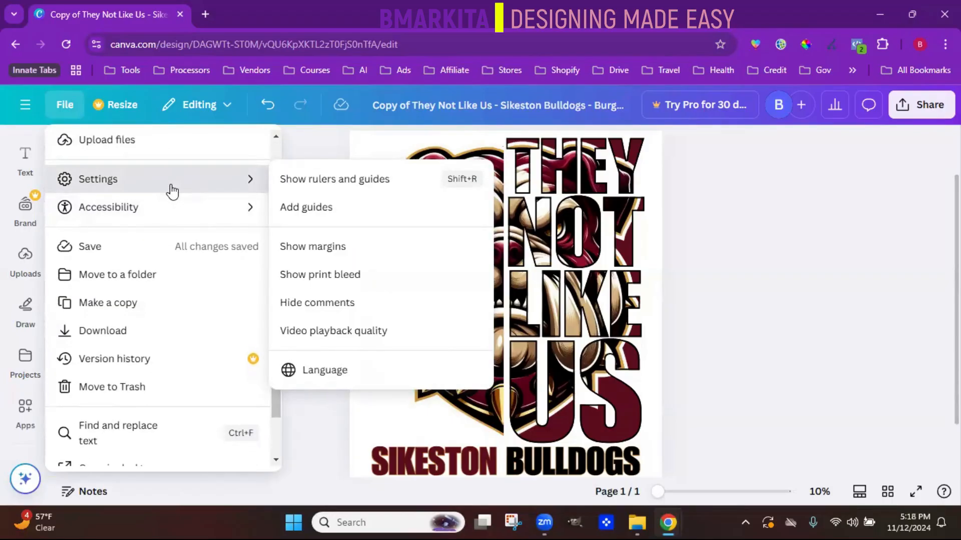
pyautogui.click(292, 192)
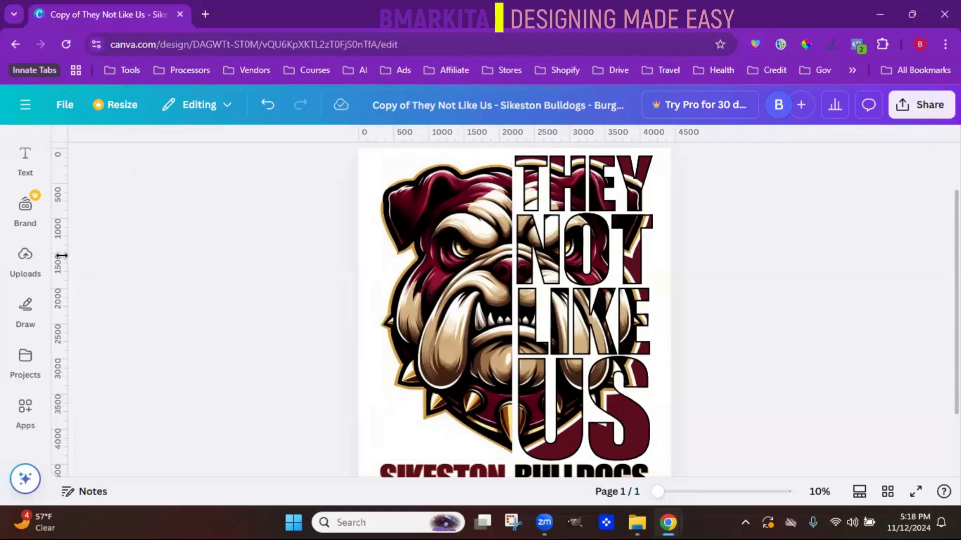
pyautogui.moveTo(58, 229); pyautogui.dragTo(514, 203)
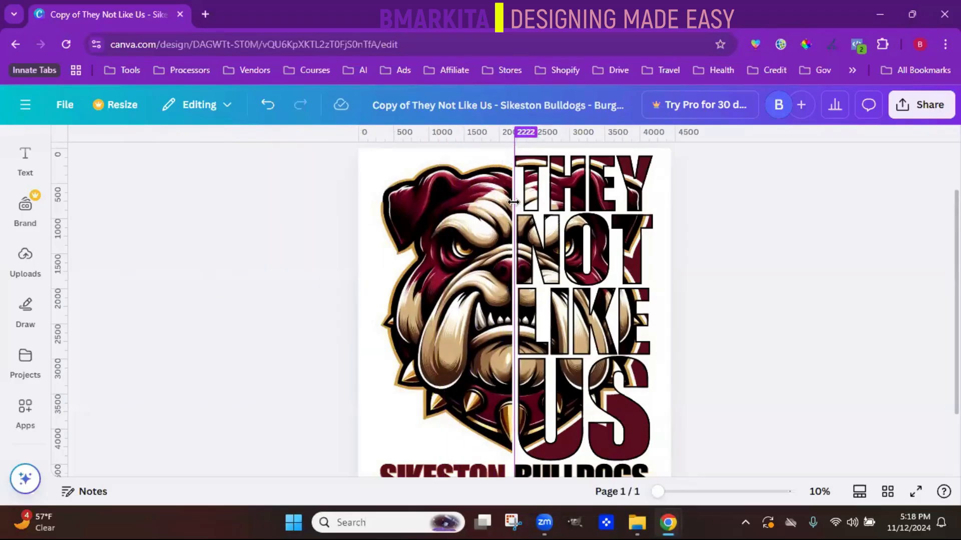
pyautogui.moveTo(59, 280); pyautogui.dragTo(444, 191)
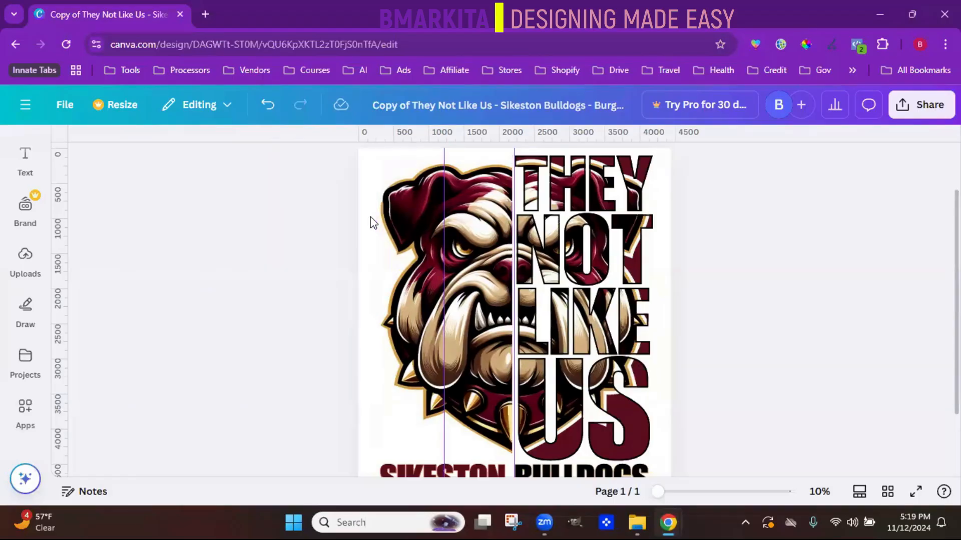
# - Explore the resize options, trying a custom width of 2222 px, and close them without resizing the design
pyautogui.click(124, 107)
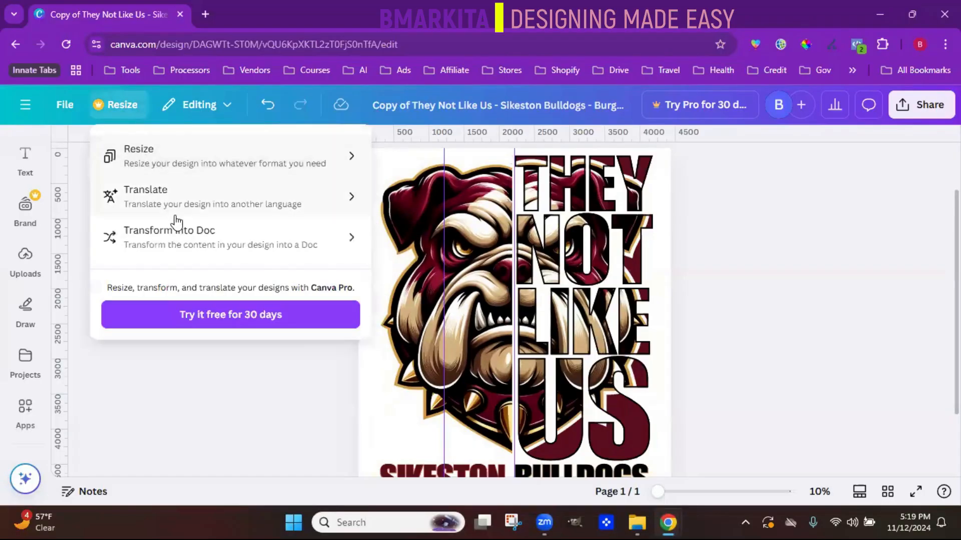
pyautogui.click(178, 168)
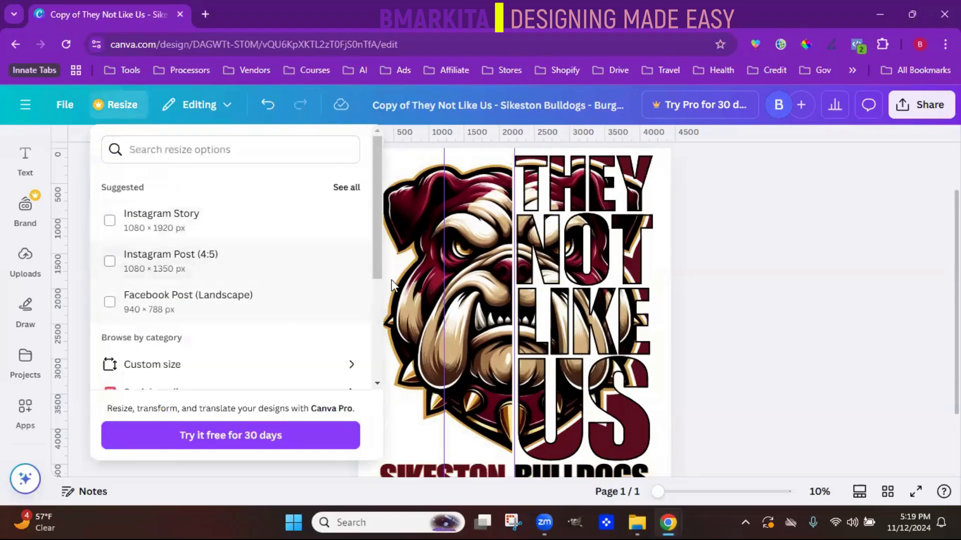
pyautogui.moveTo(371, 253); pyautogui.dragTo(372, 272)
pyautogui.click(150, 328)
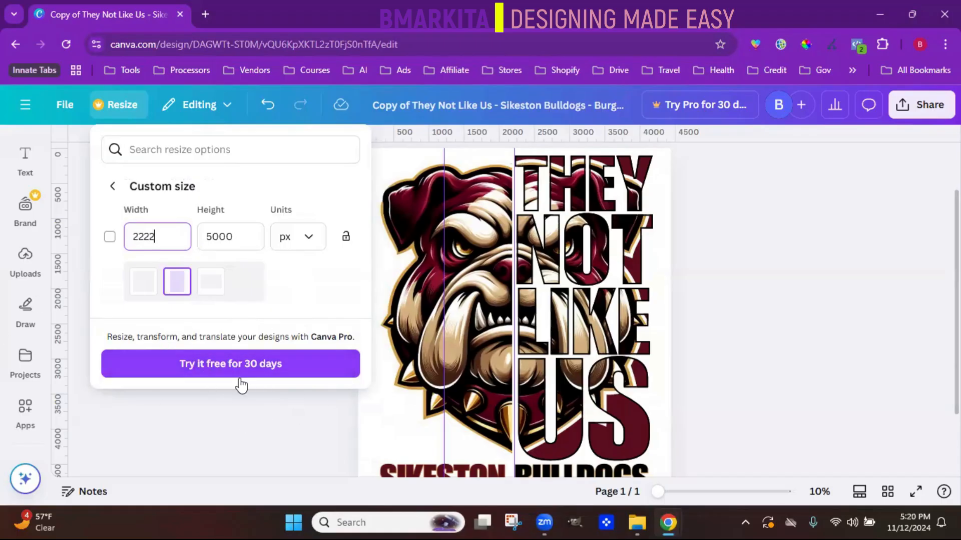
pyautogui.click(249, 424)
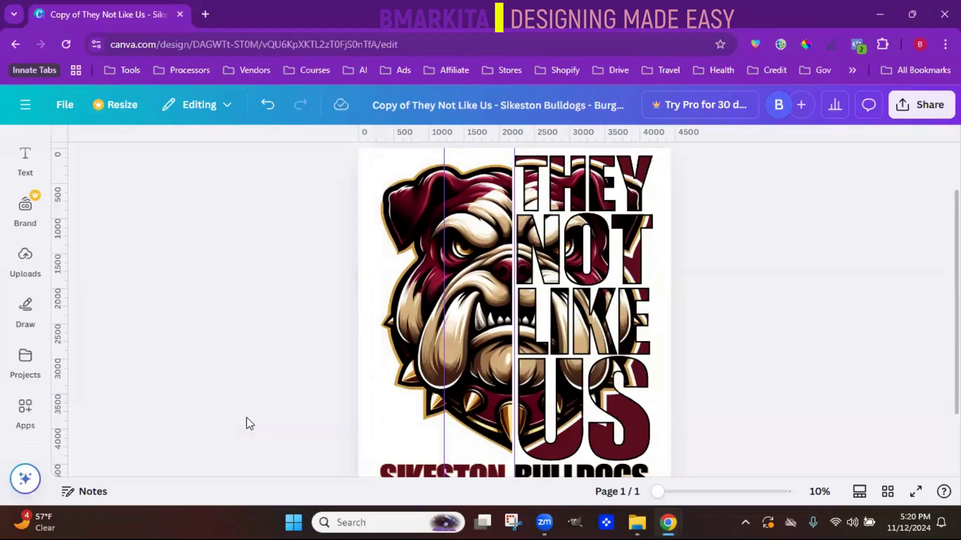
# - Download the design as a PNG at size 1 and open the downloaded image
pyautogui.click(930, 106)
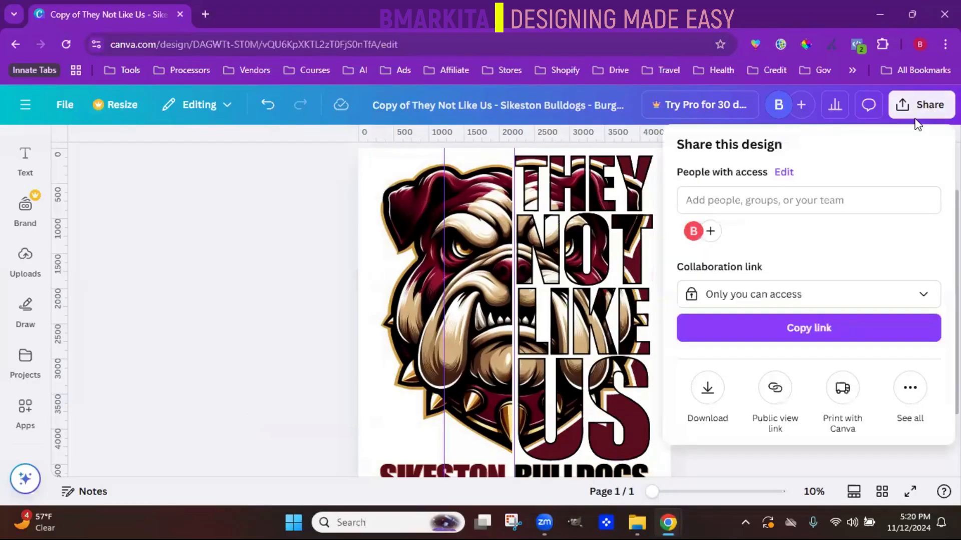
pyautogui.click(705, 390)
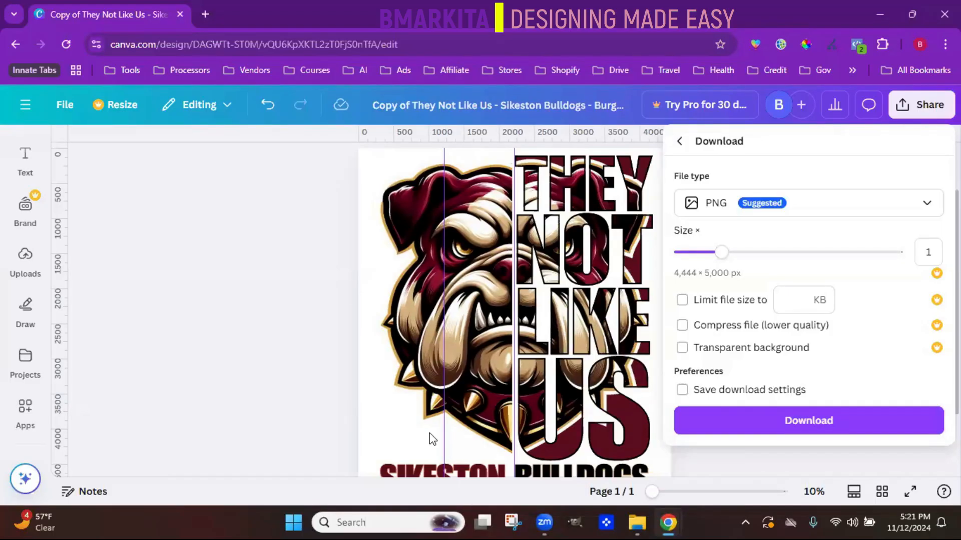
pyautogui.click(807, 431)
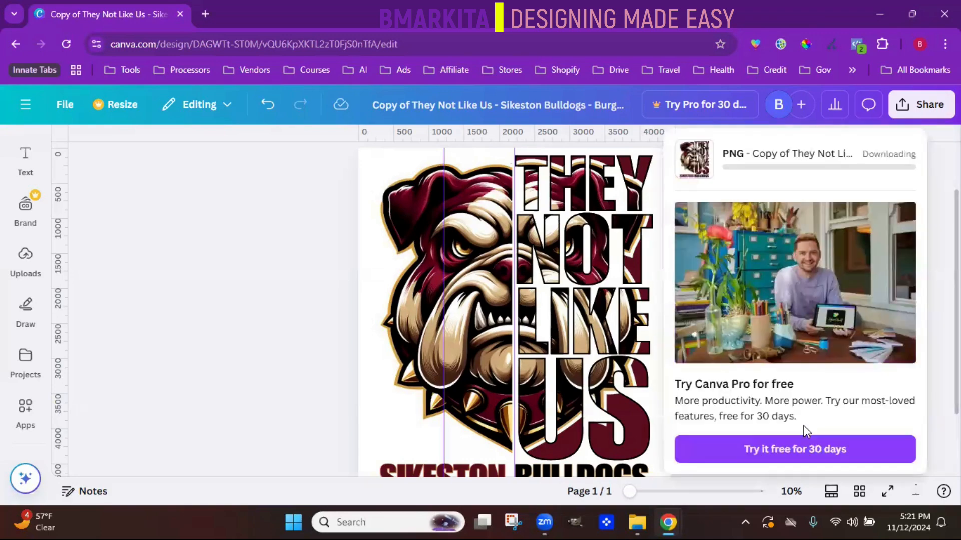
pyautogui.click(756, 106)
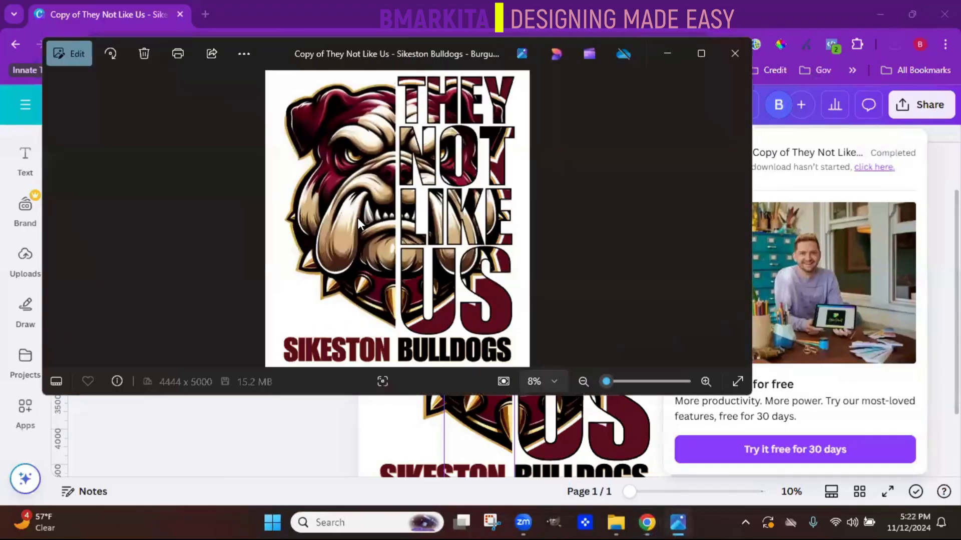
# - Return to Canva, download the design as a PNG with a transparent background, and open it to compare with the white-background image
pyautogui.click(647, 523)
pyautogui.click(704, 407)
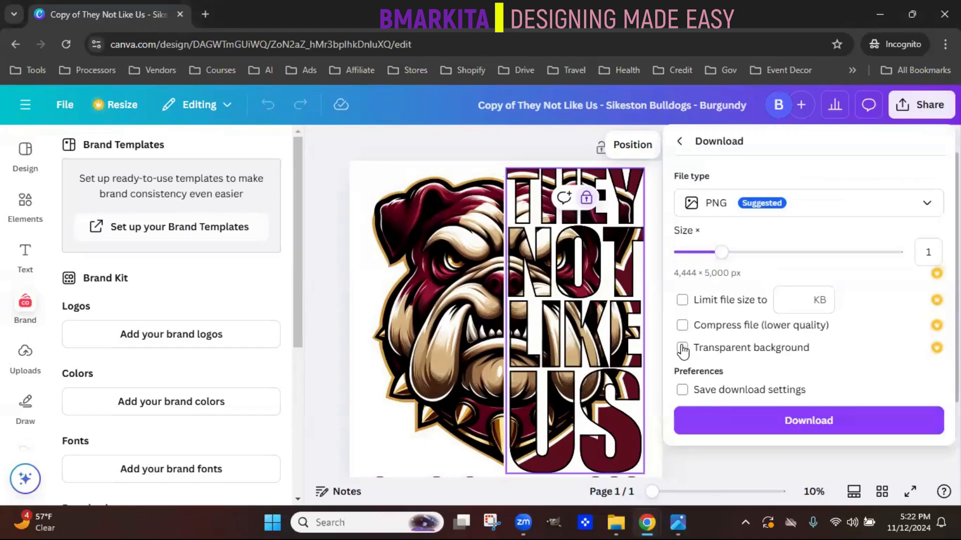
pyautogui.click(682, 348)
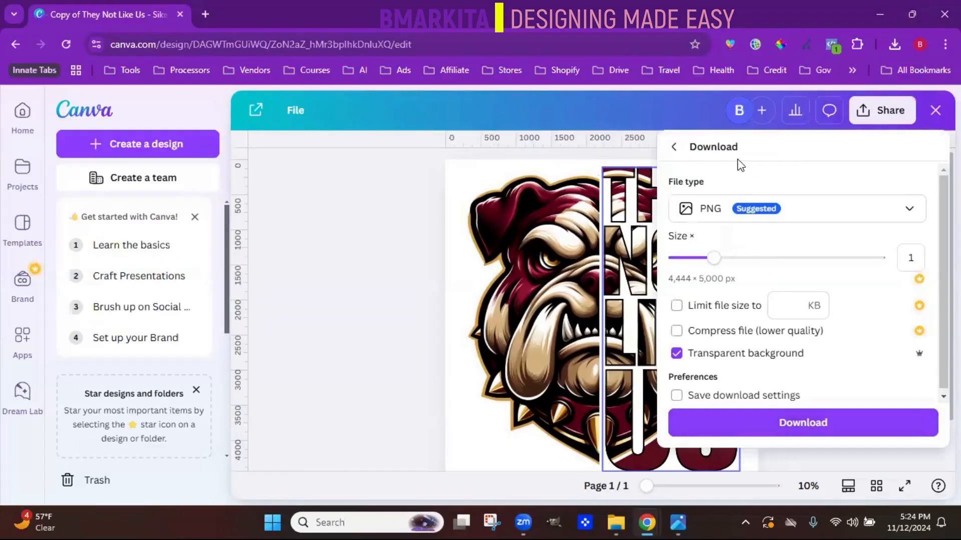
pyautogui.click(830, 423)
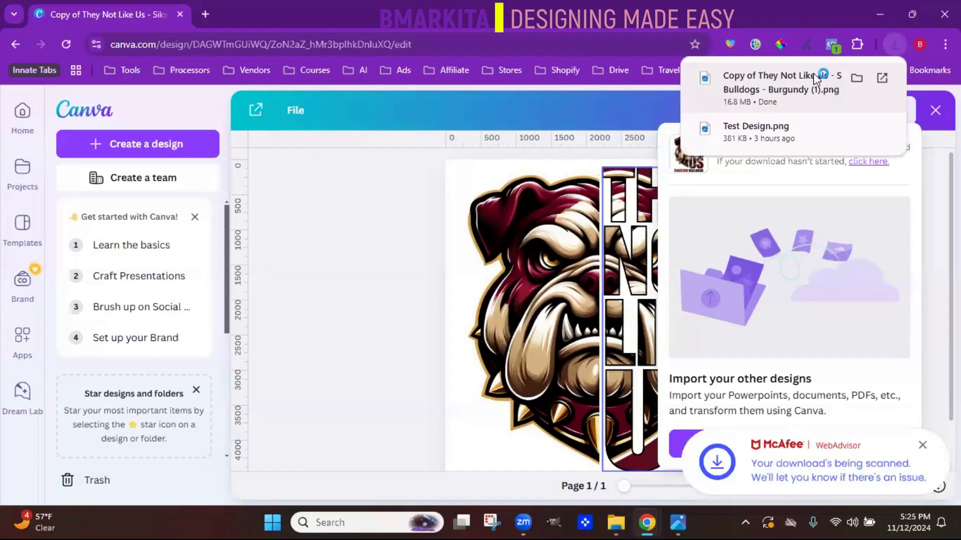
pyautogui.click(813, 75)
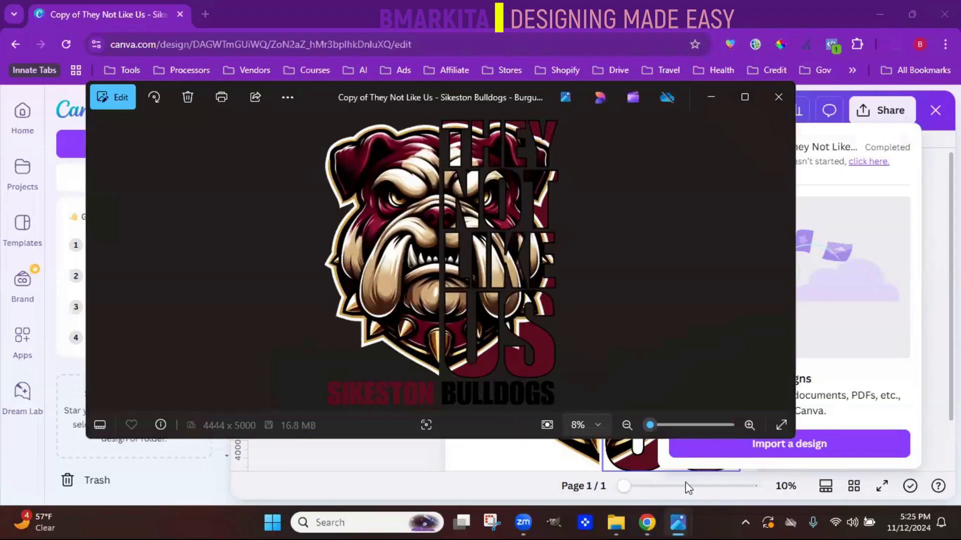
pyautogui.moveTo(690, 523)
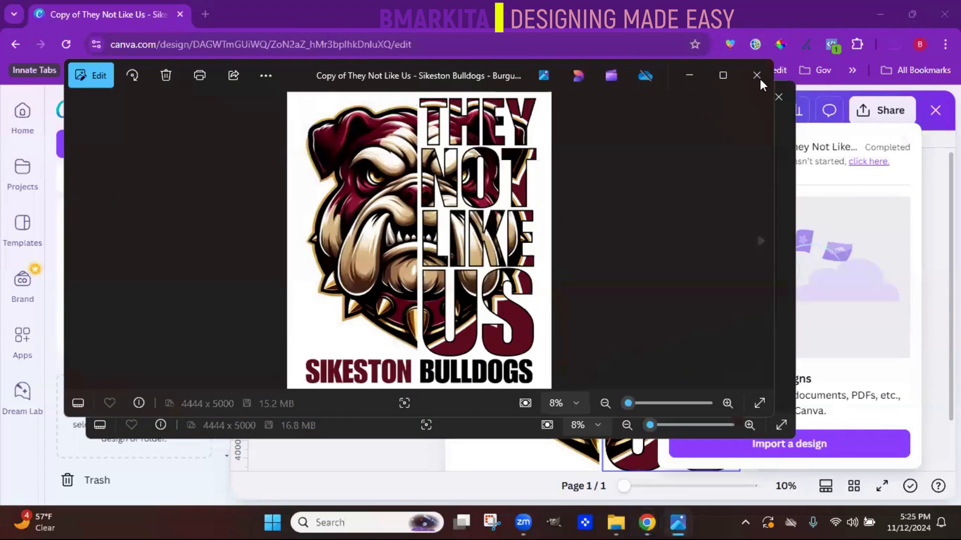